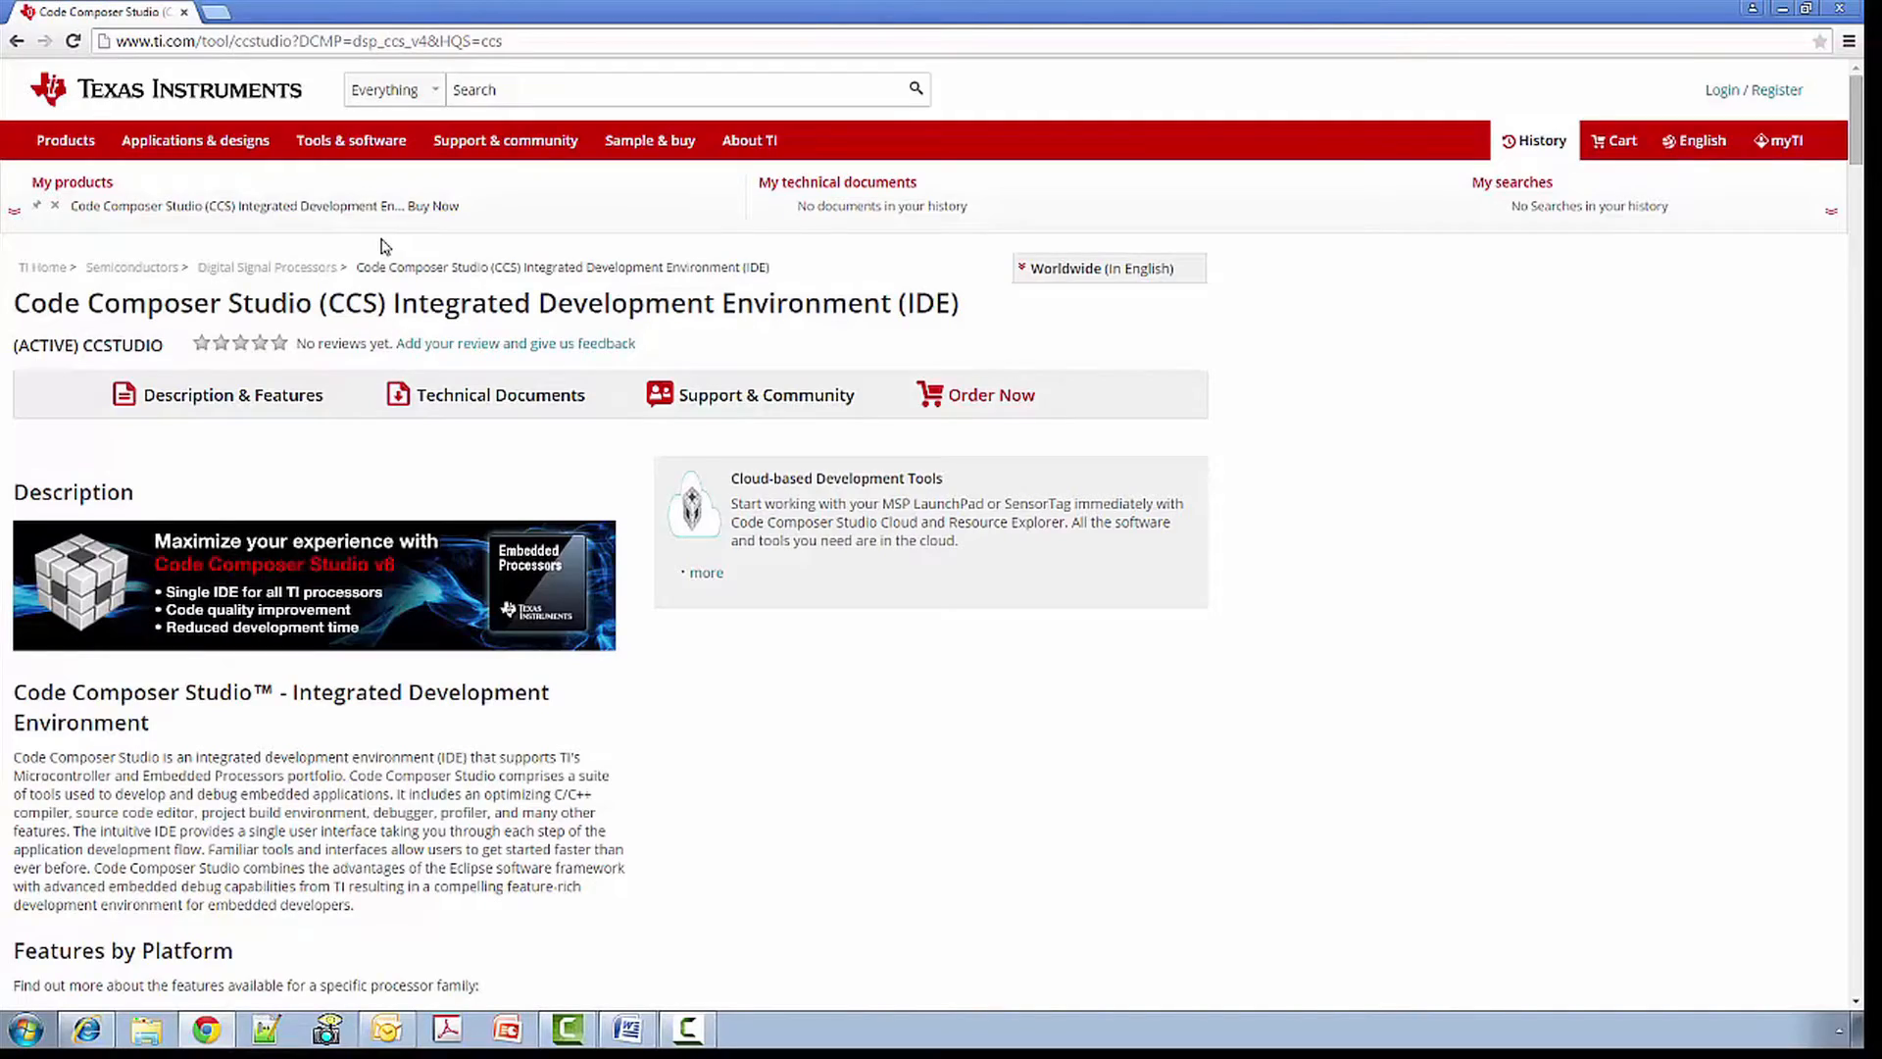
# - Choose the Windows installer and sign in to myTI with the account e-mail and password
pyautogui.scroll(-10, 384, 246)
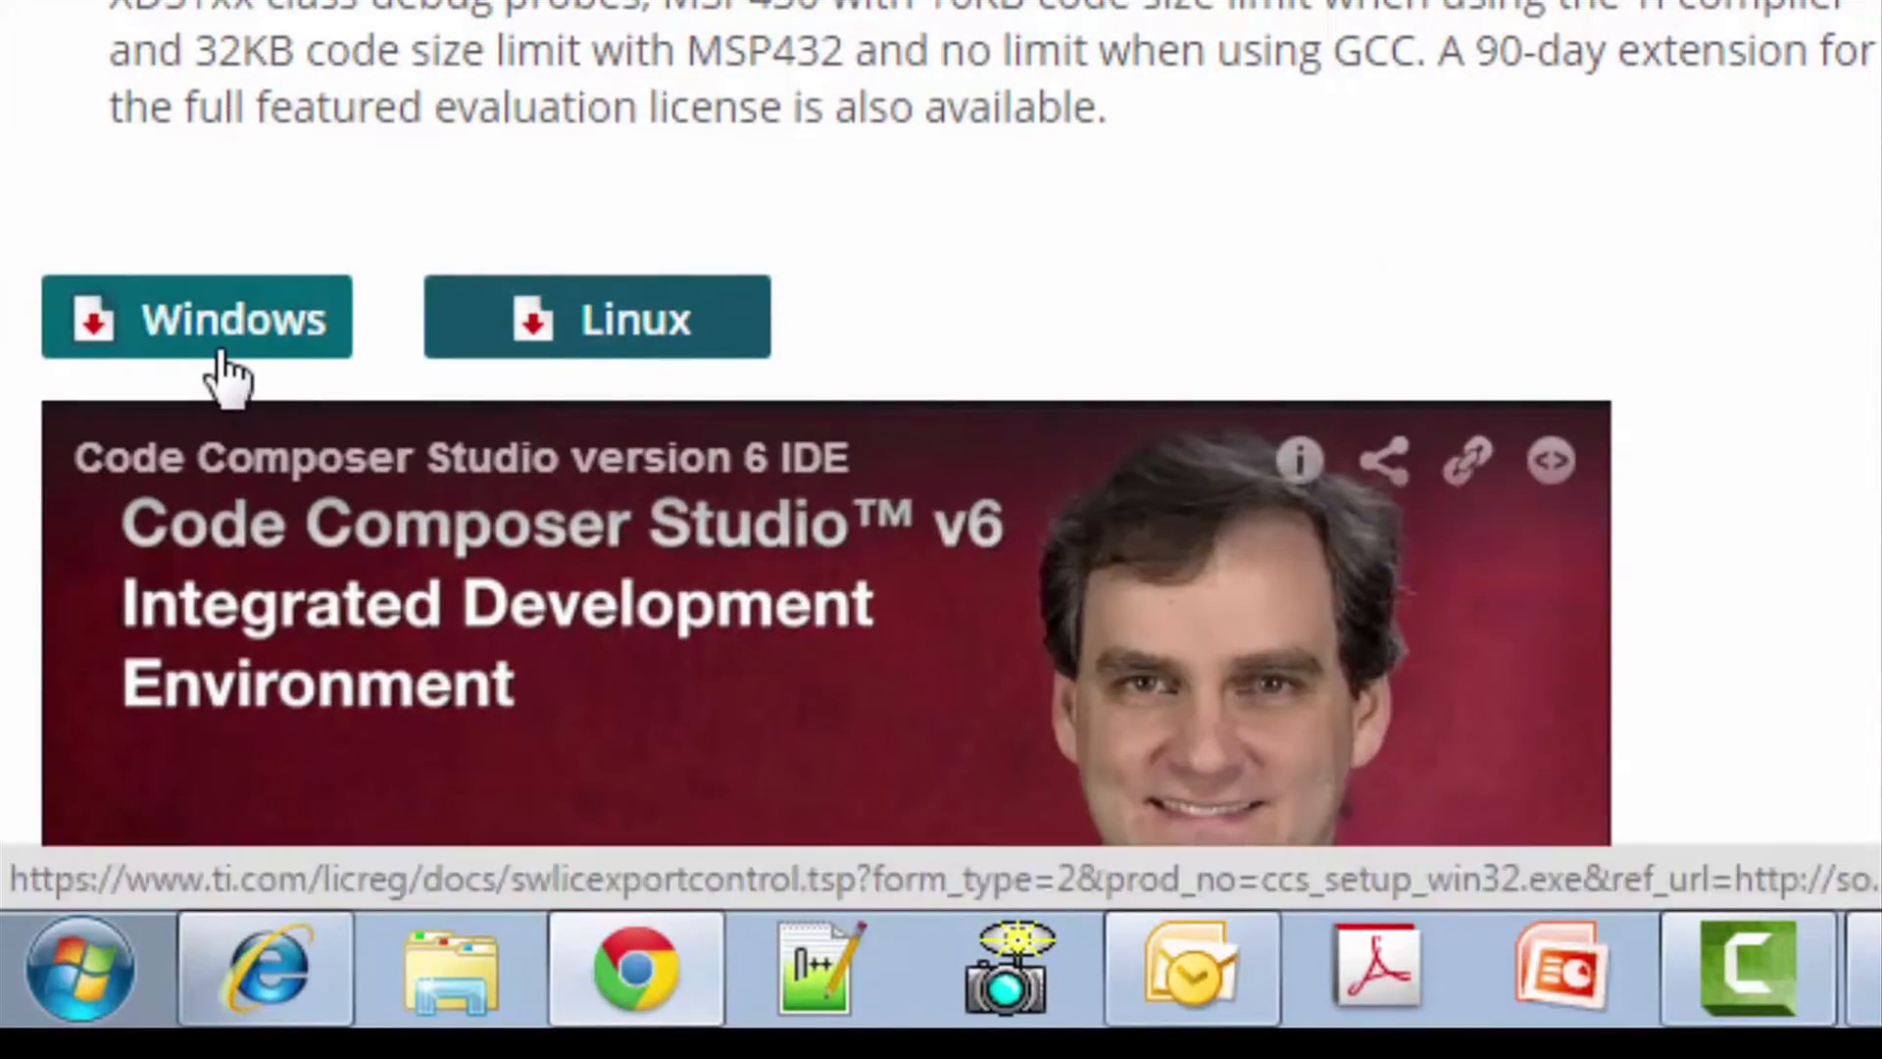
pyautogui.click(221, 348)
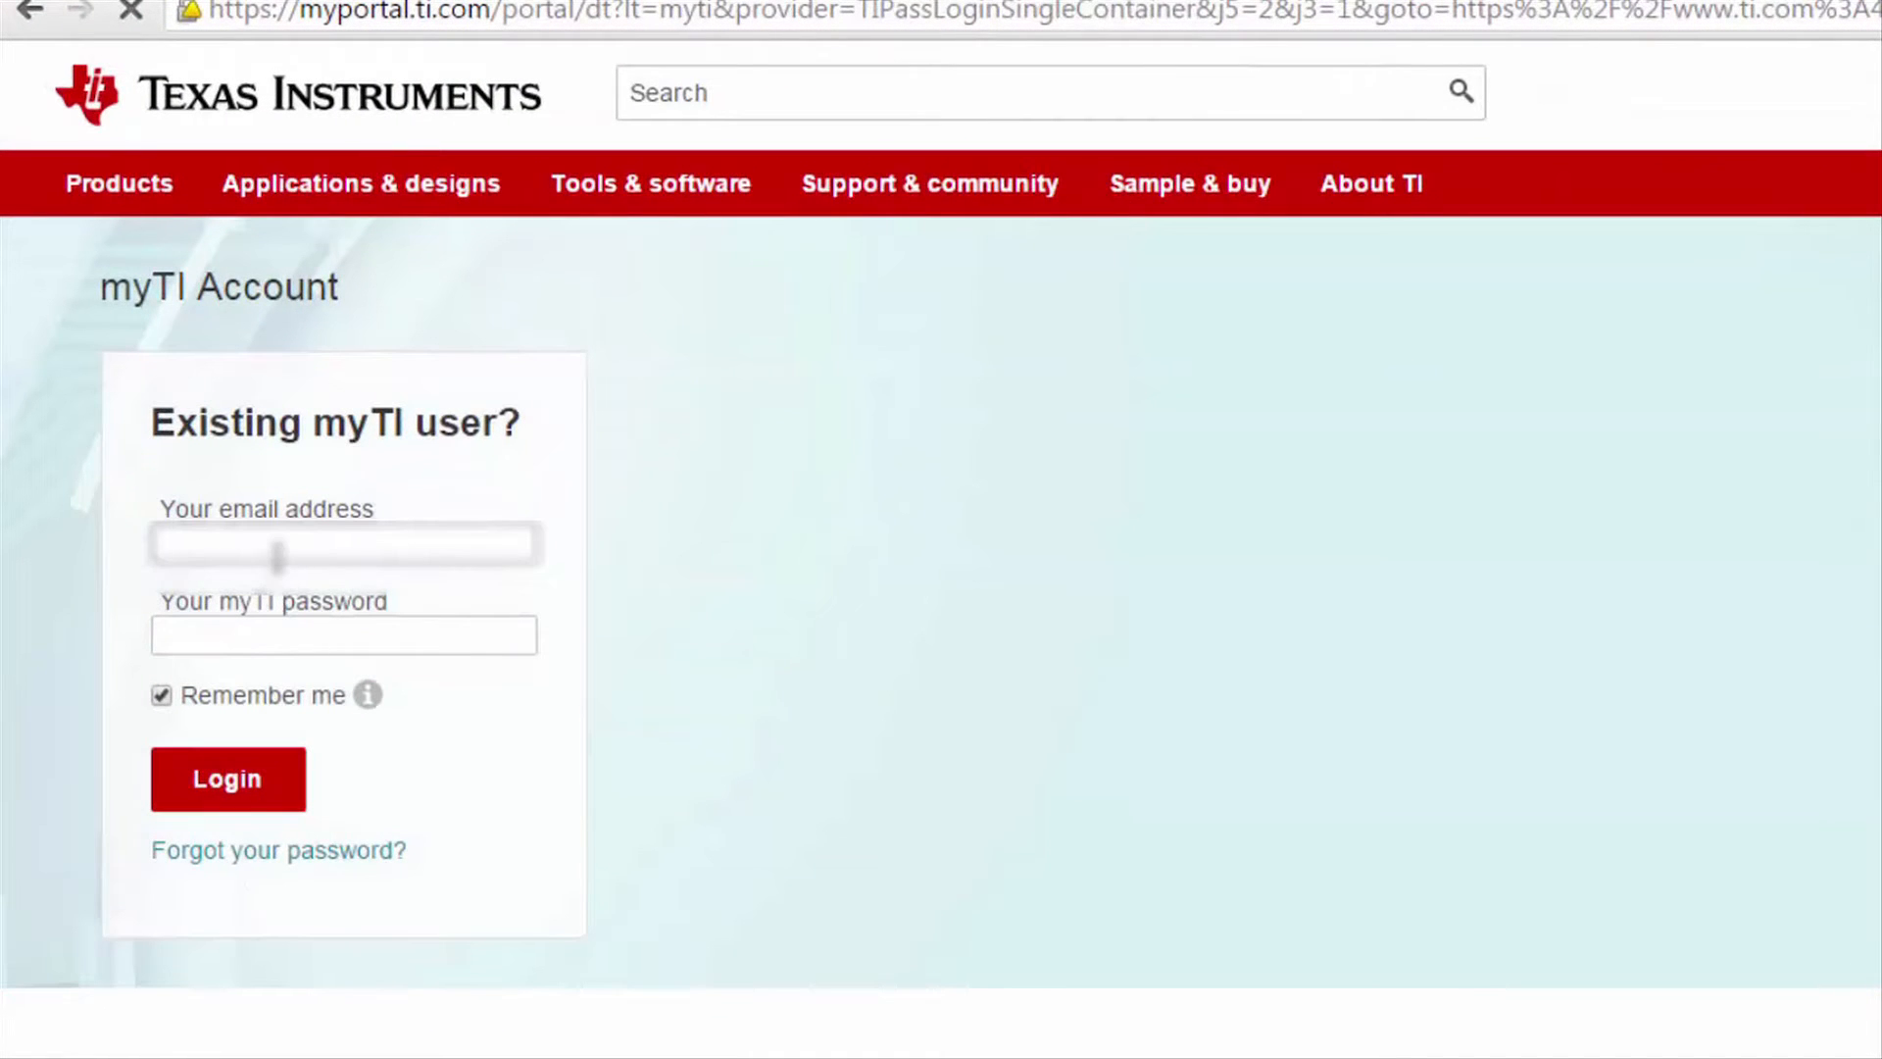
pyautogui.click(278, 533)
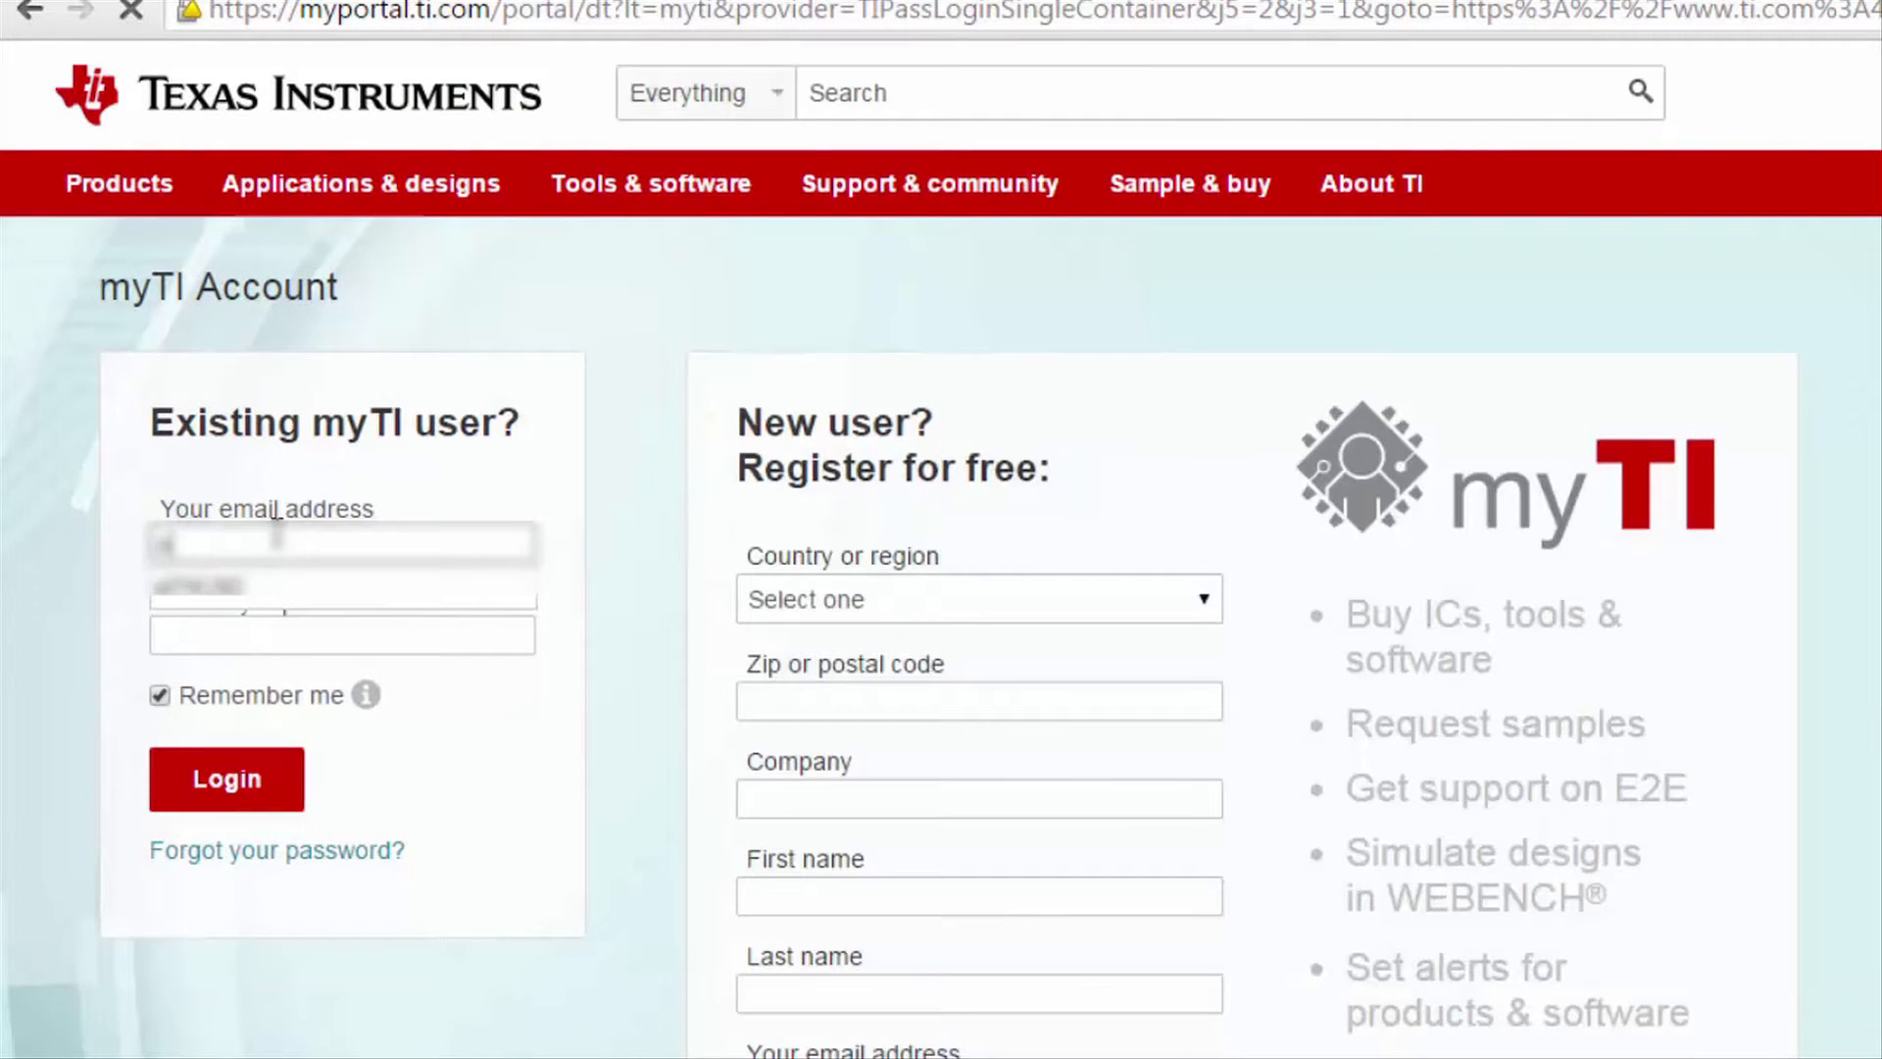
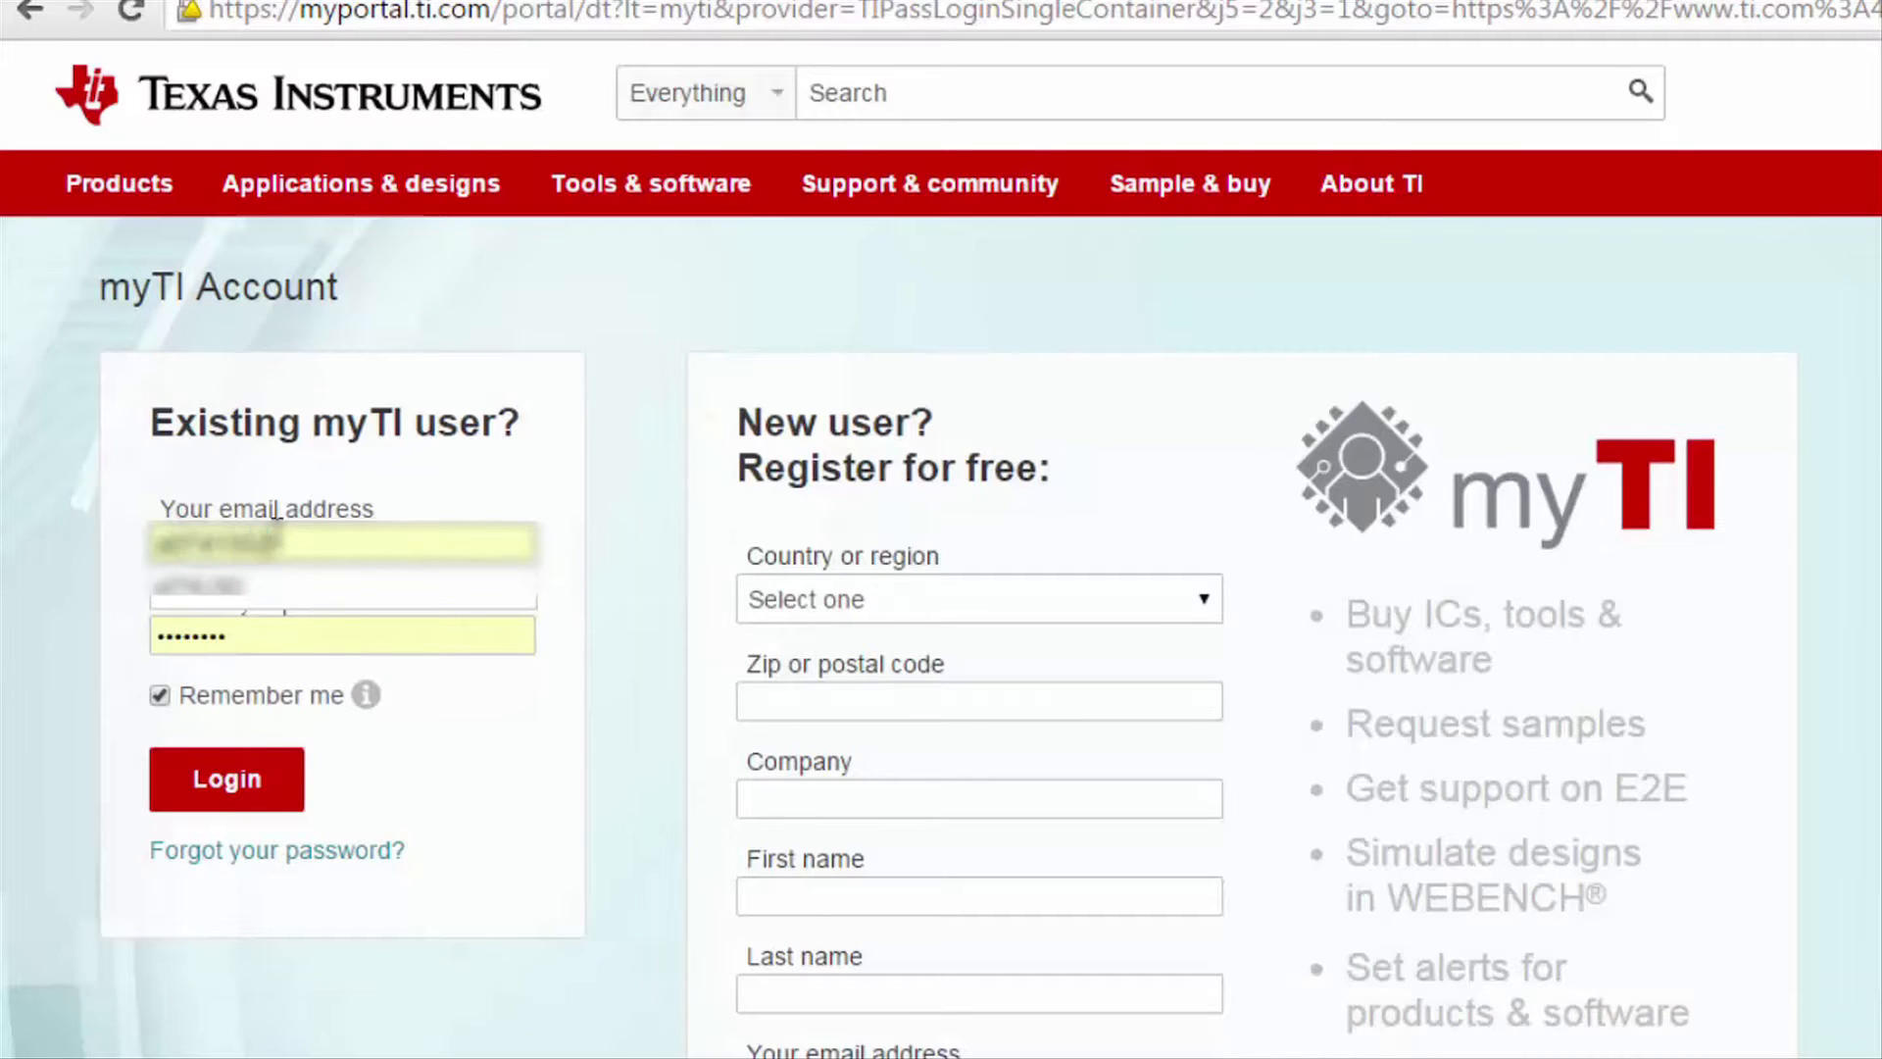
pyautogui.click(227, 638)
pyautogui.doubleClick(230, 639)
pyautogui.write('••••••••')
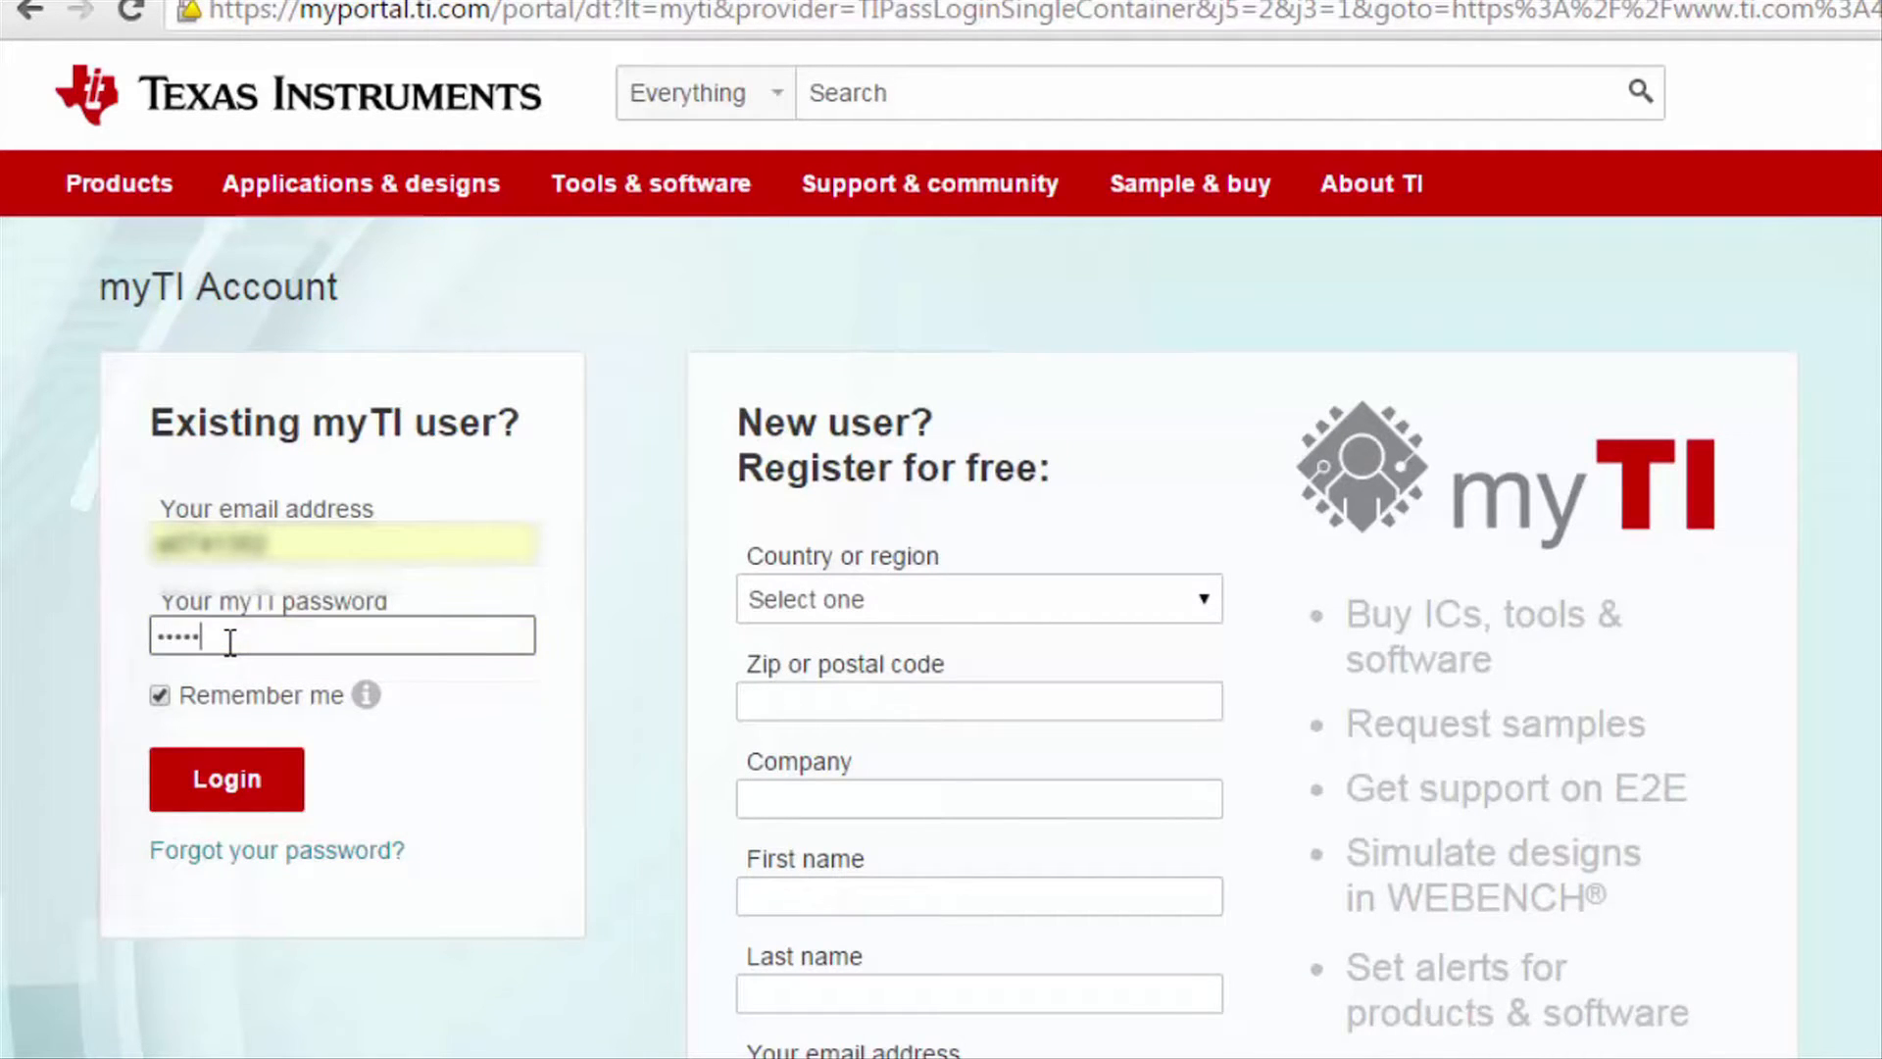
pyautogui.write('•')
pyautogui.press('Return')
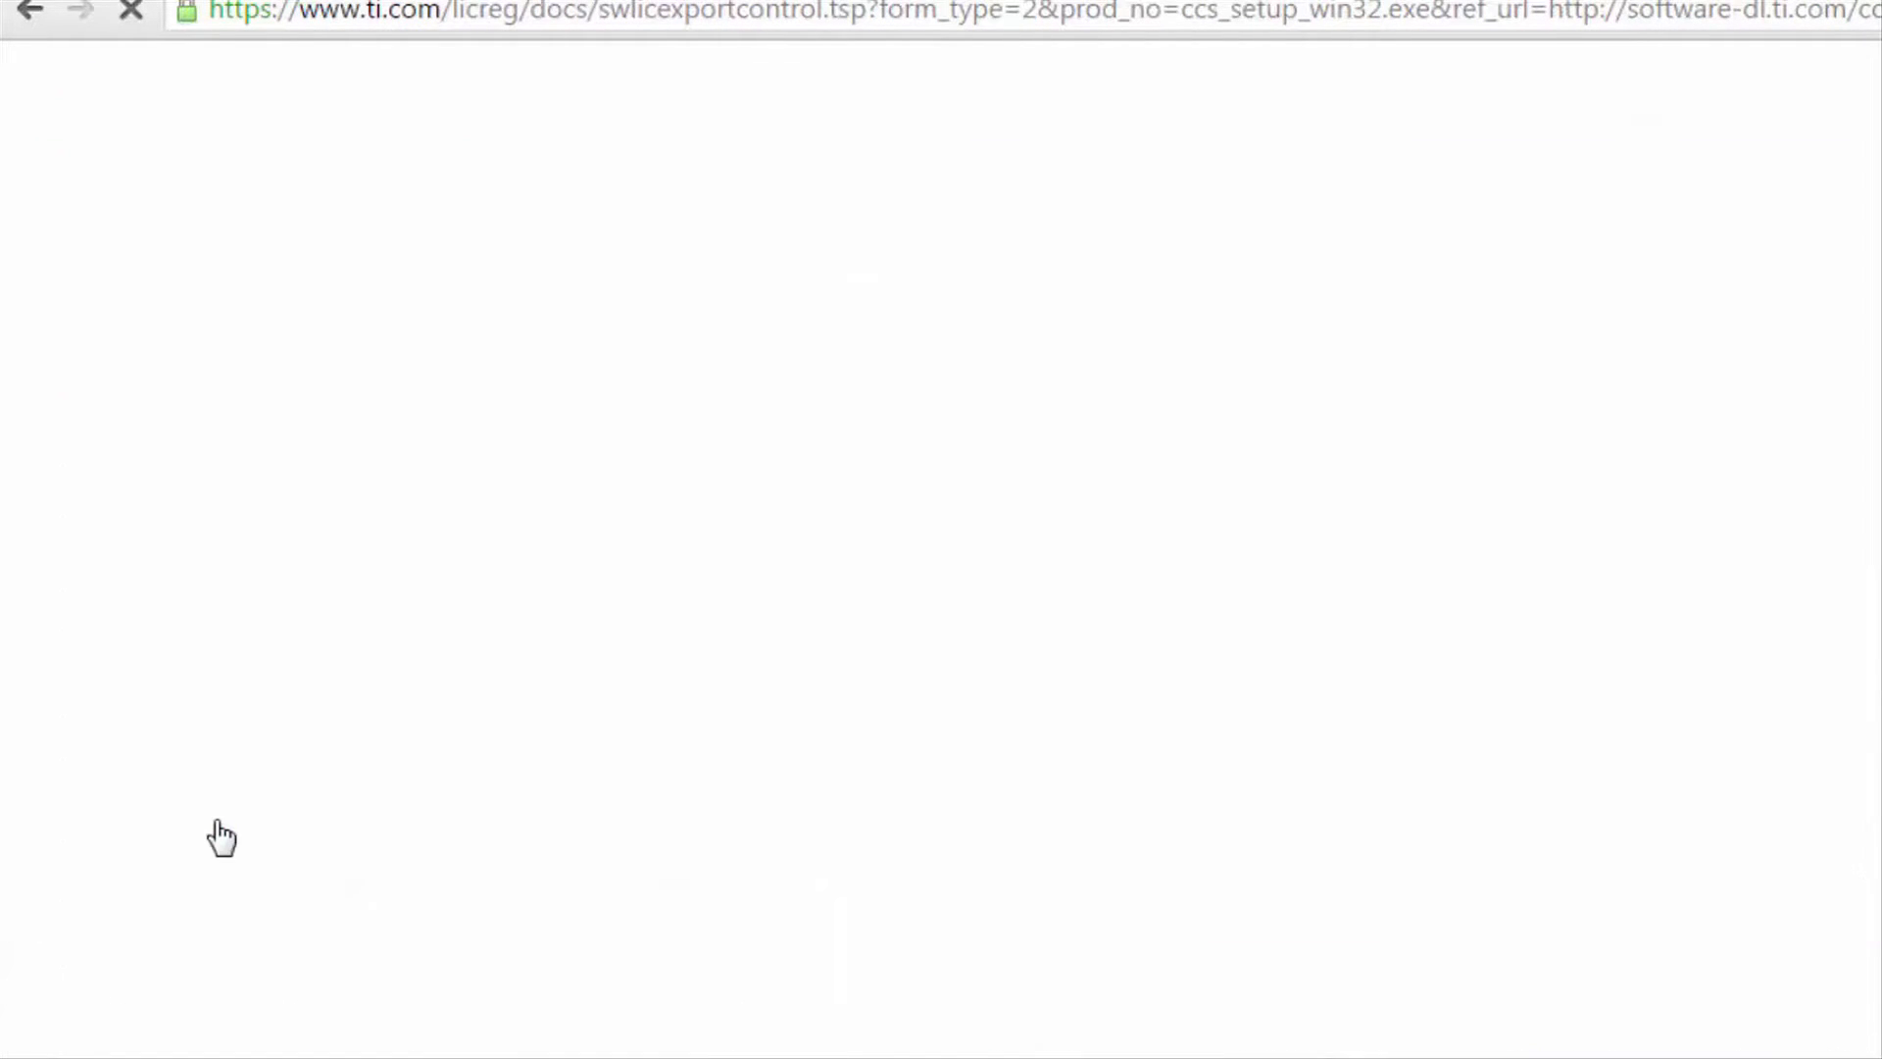
# - Answer Yes on the export approval form, submit it, and download the approved CCS installer
pyautogui.scroll(-15, 126, 469)
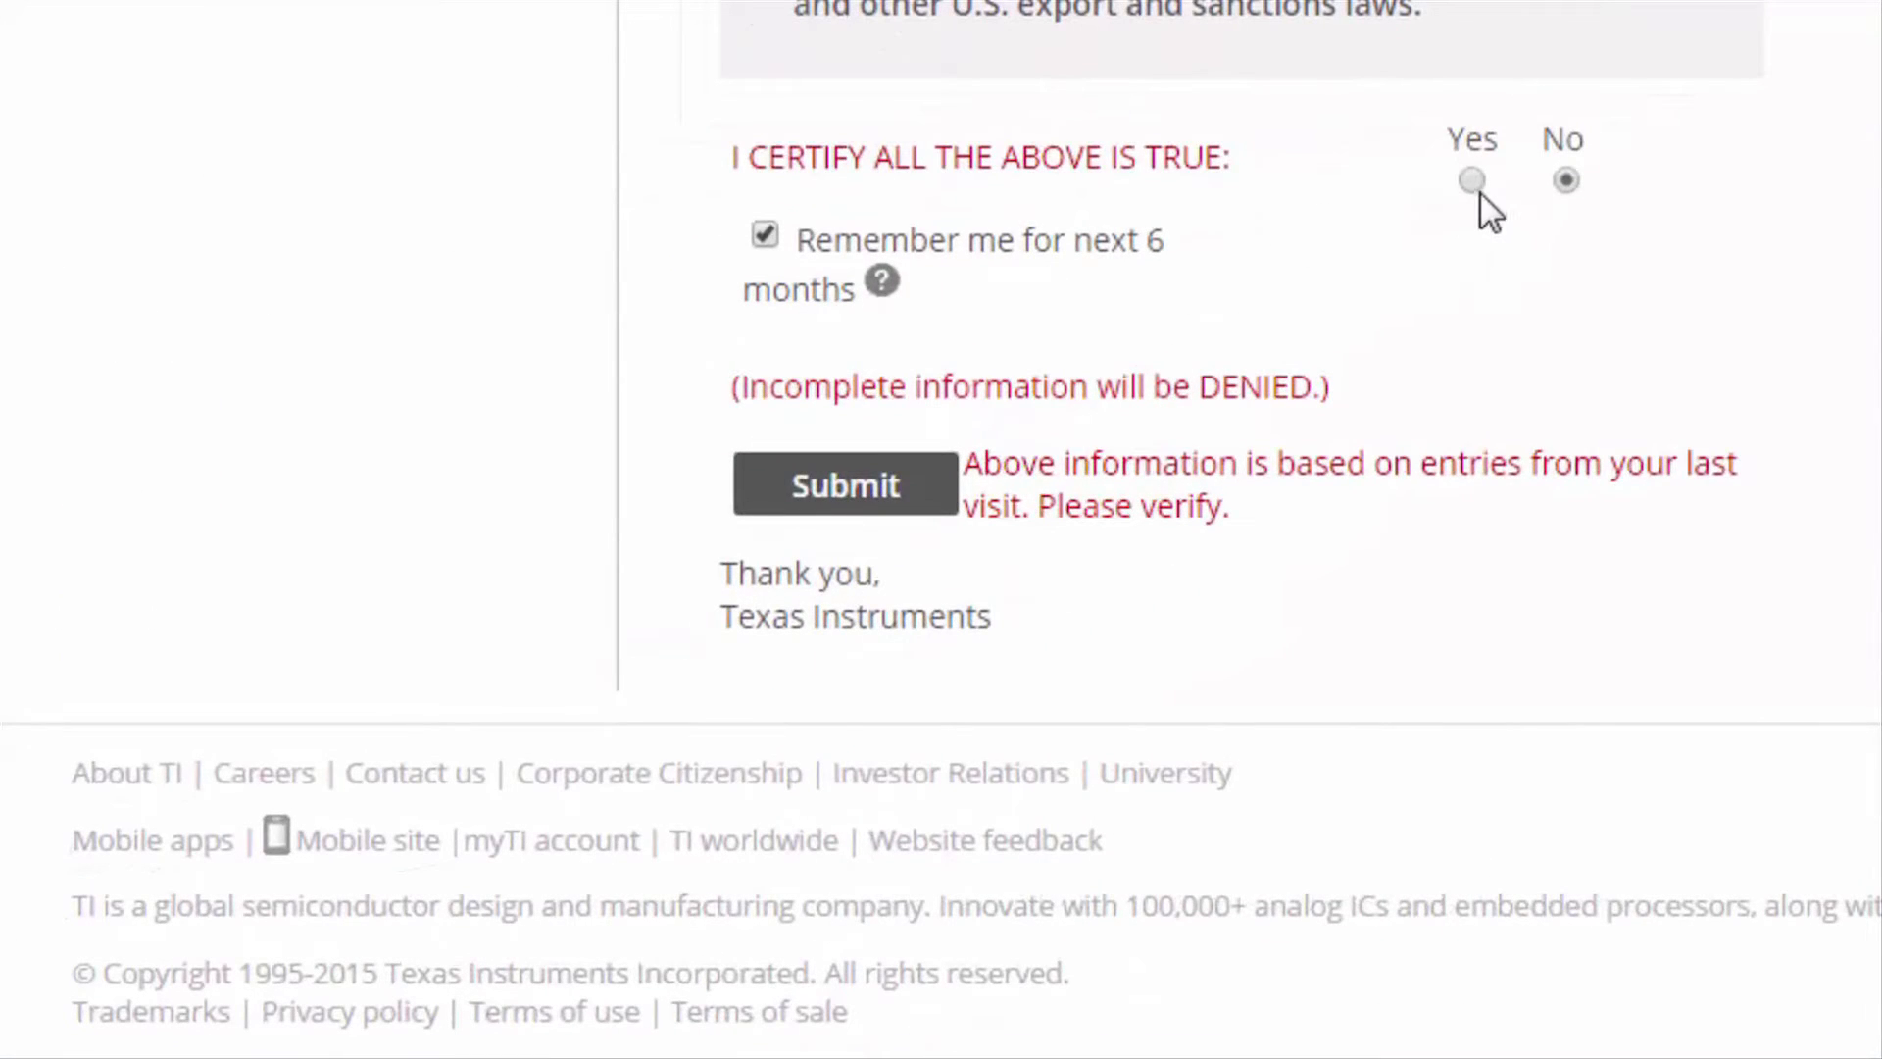
pyautogui.click(1481, 190)
pyautogui.click(896, 514)
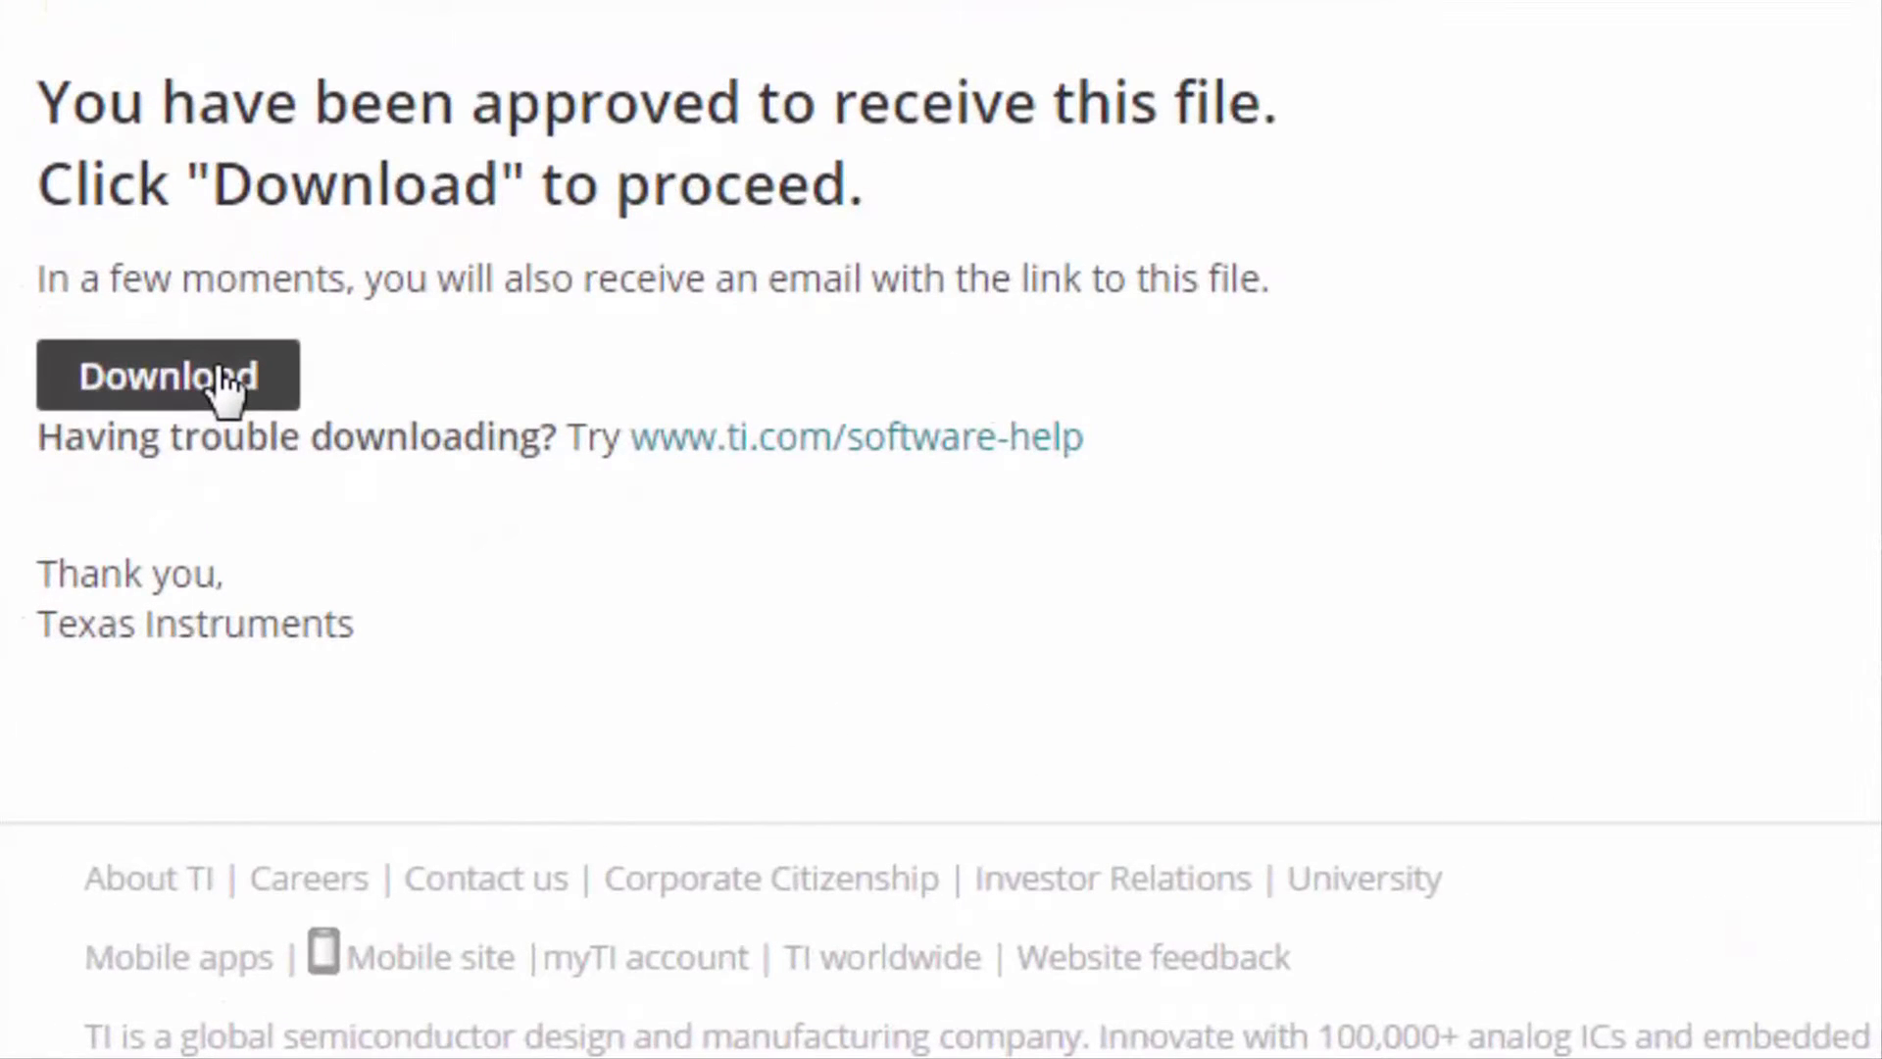
pyautogui.click(224, 384)
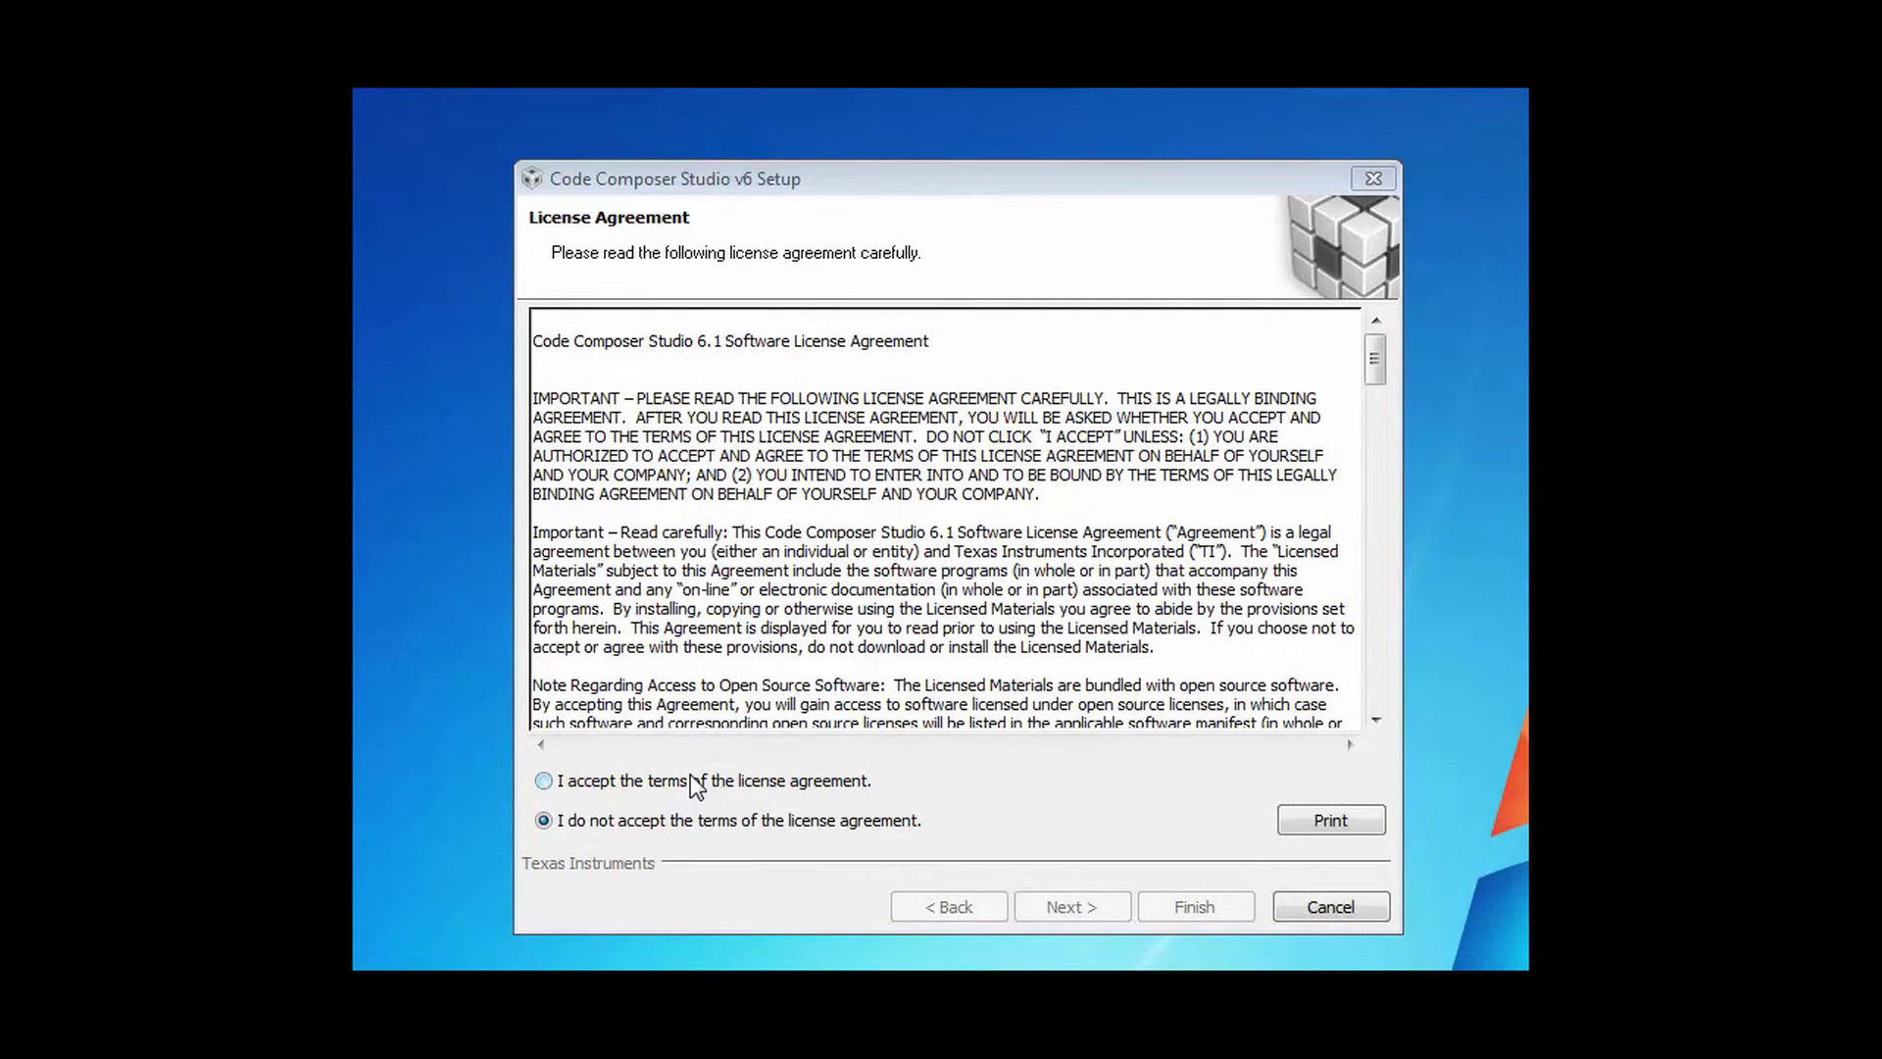
# - Accept the license, keep c:\ti as the install folder, and select UCD Digital Power Controllers support
pyautogui.click(690, 781)
pyautogui.click(1071, 907)
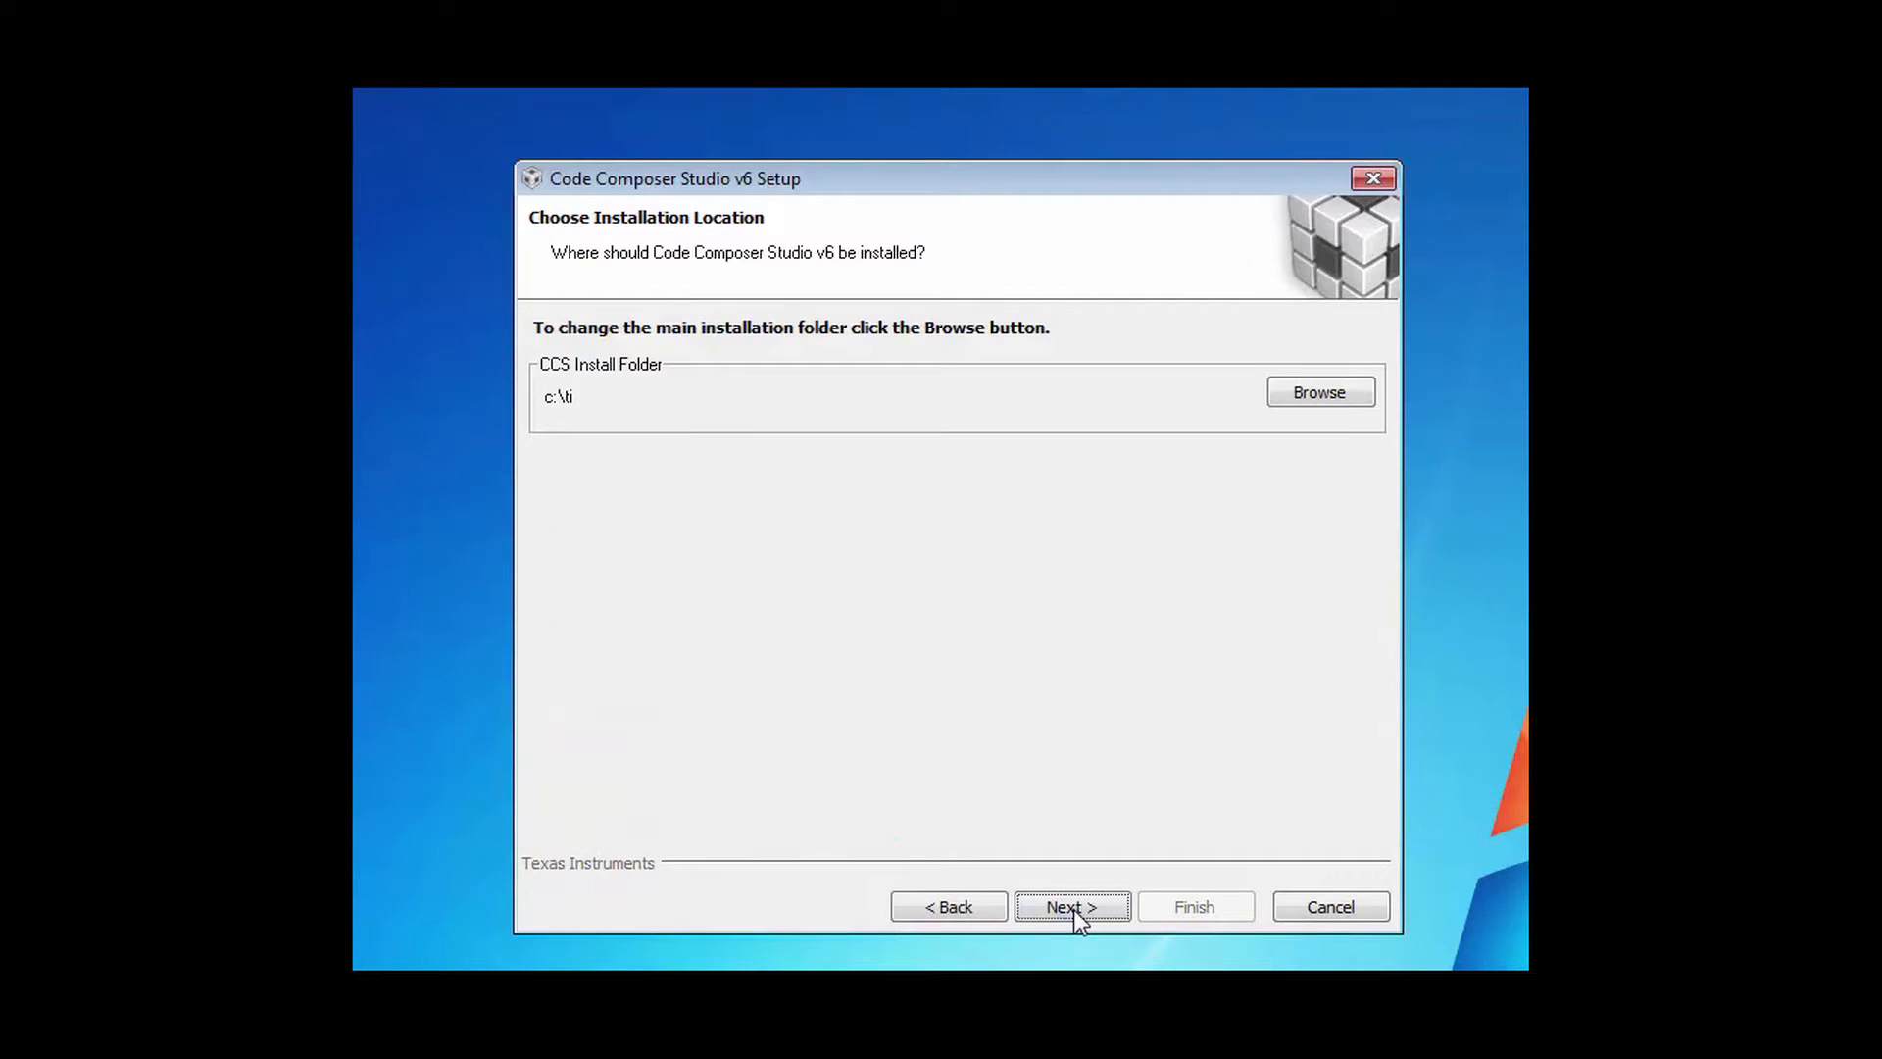
pyautogui.click(1074, 907)
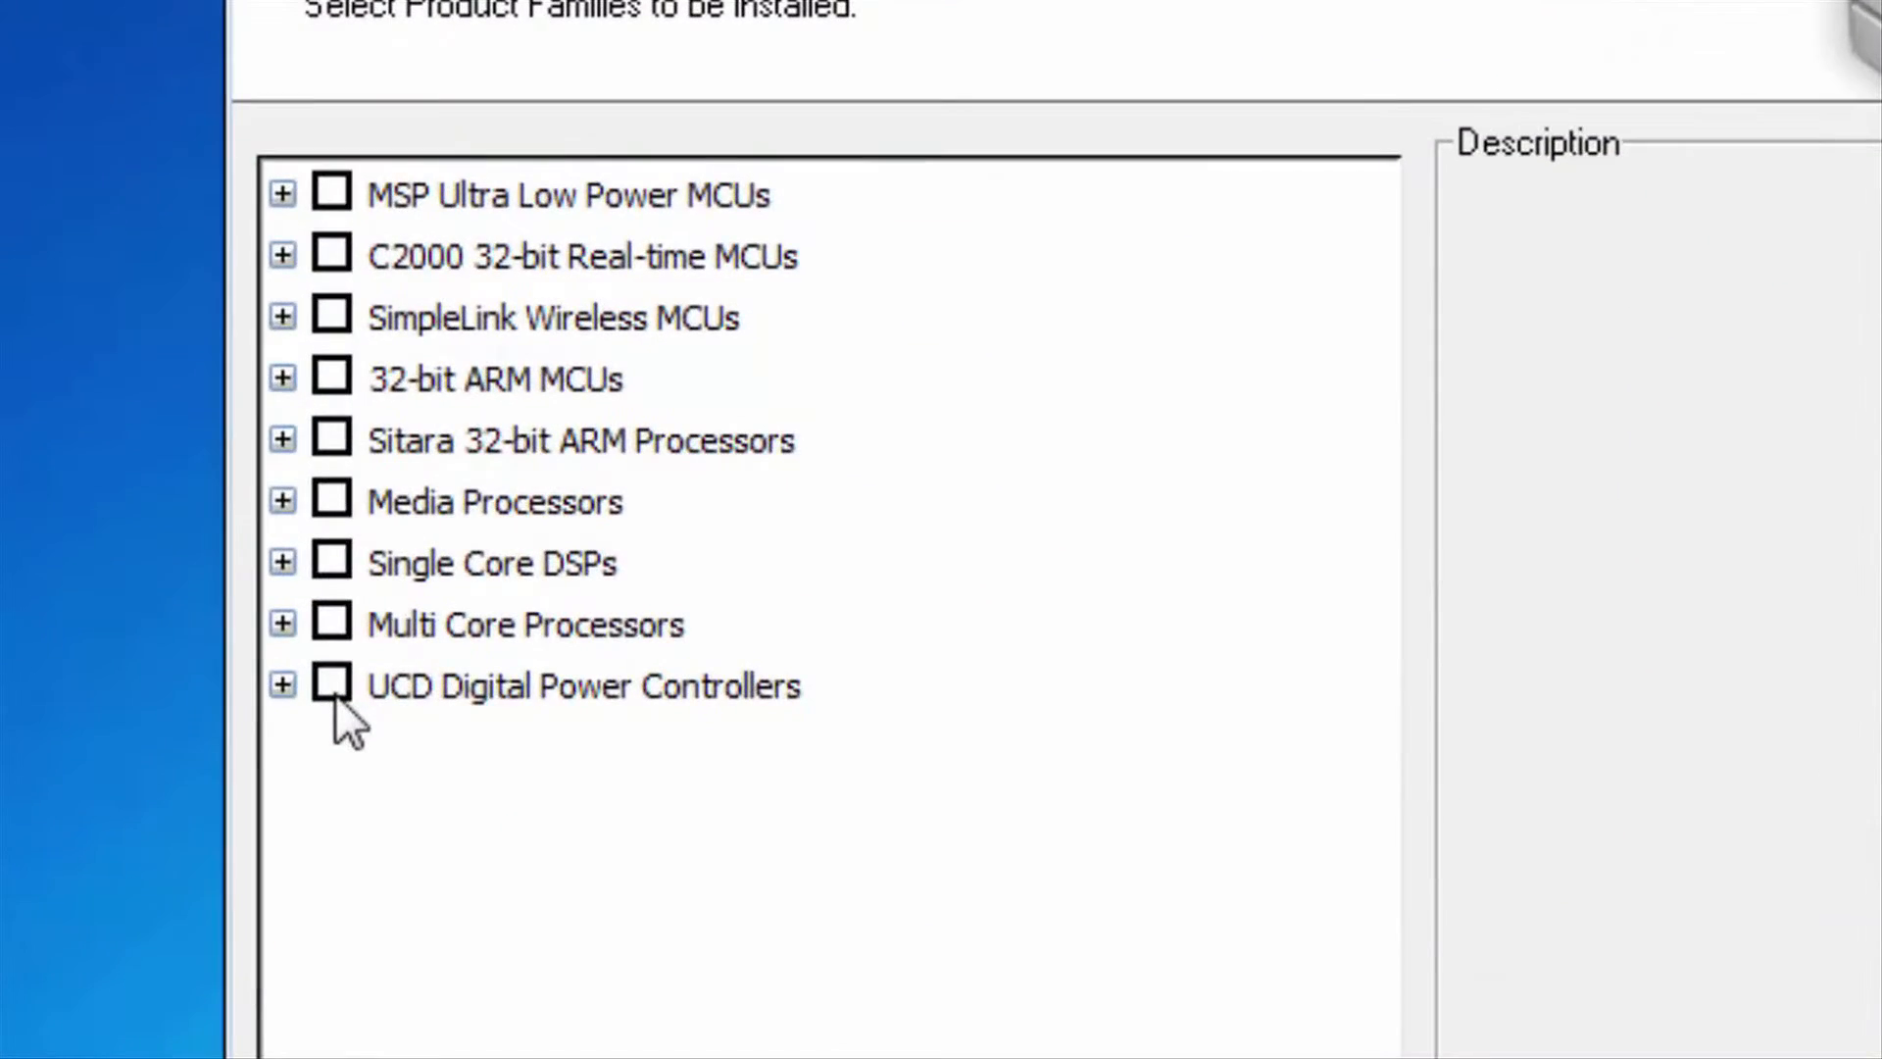
pyautogui.click(566, 581)
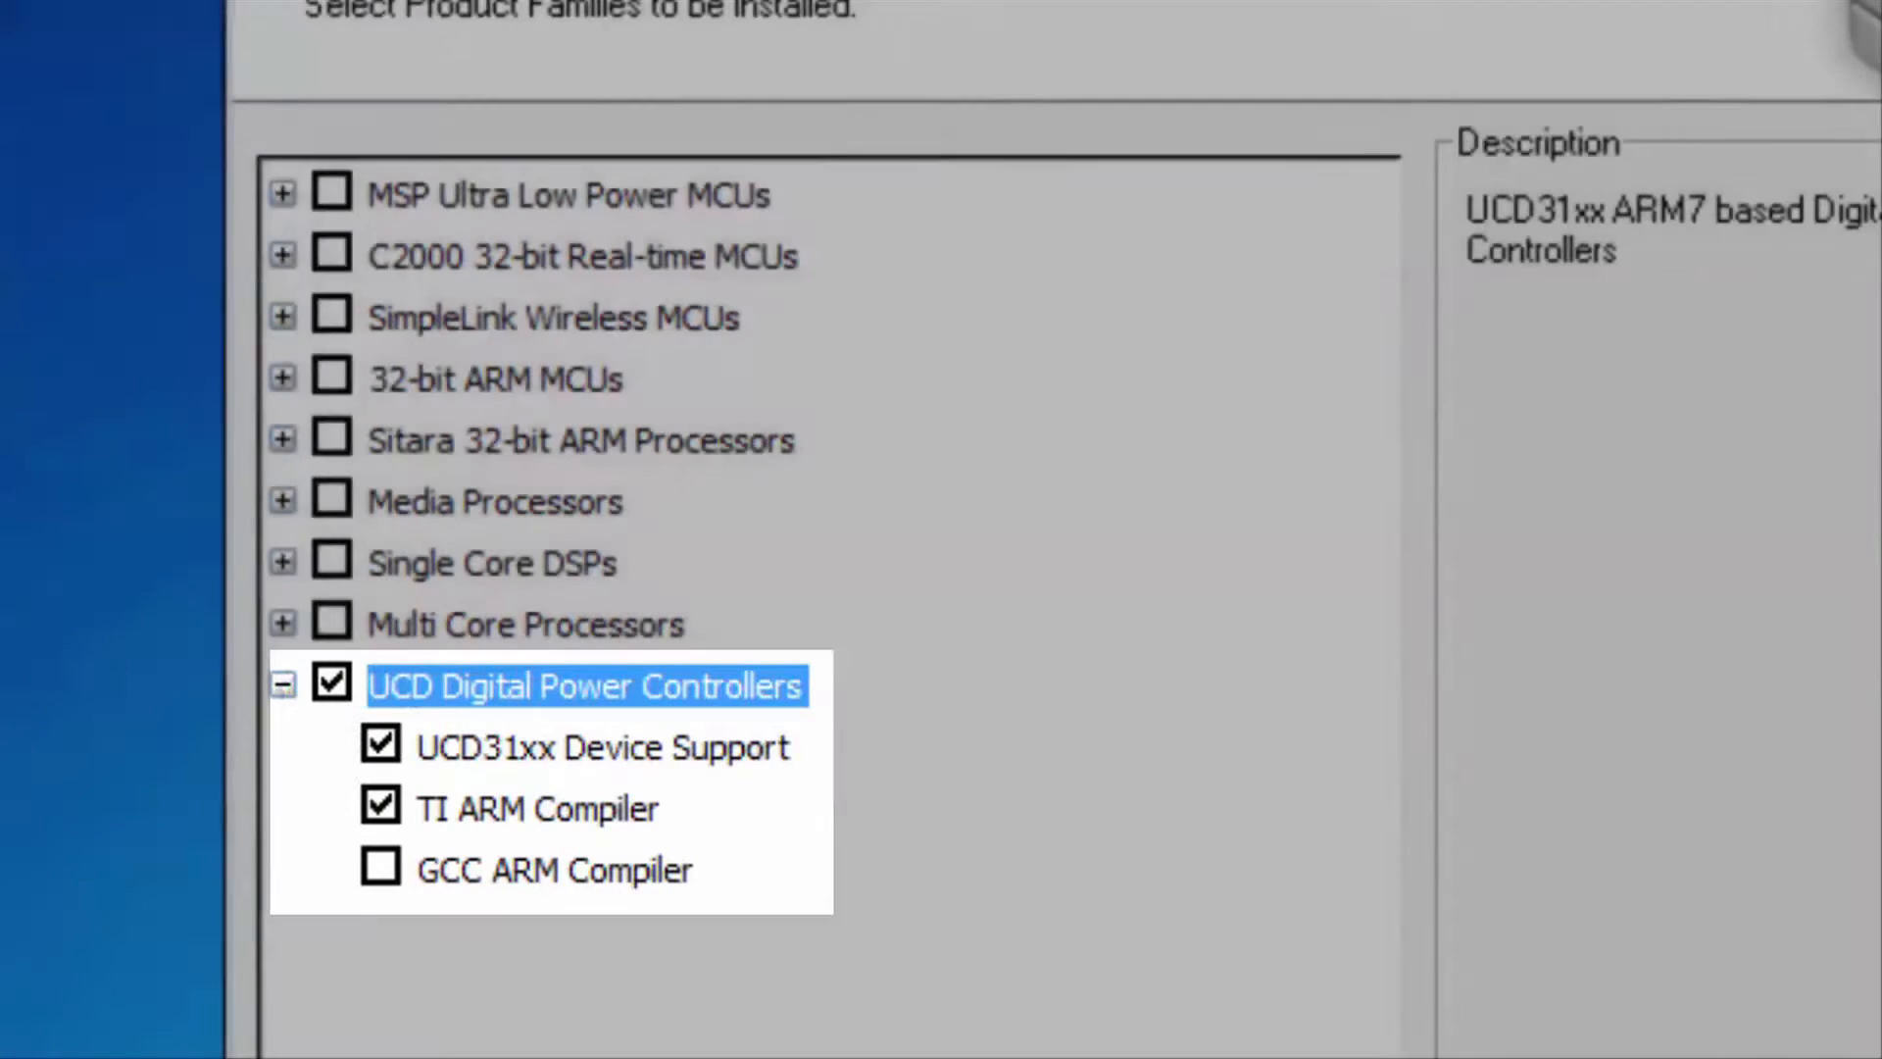
pyautogui.click(1063, 983)
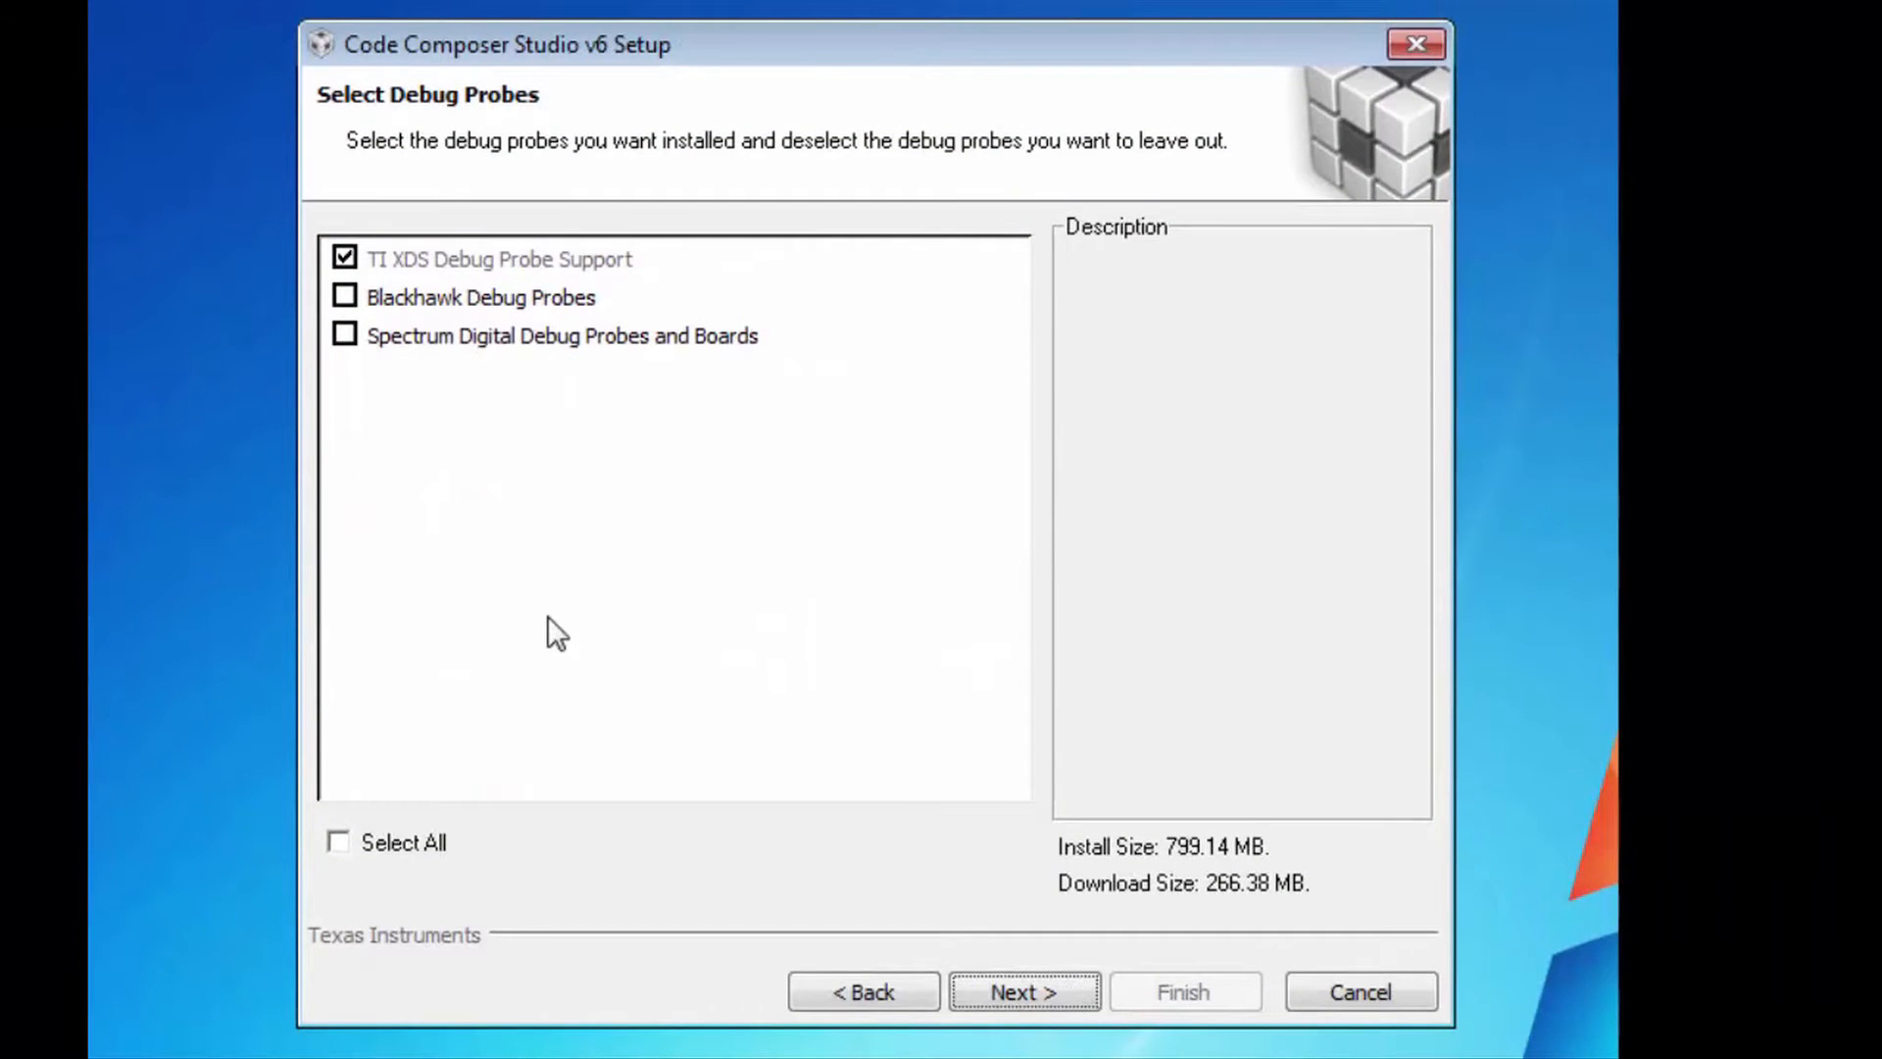
# - Add Blackhawk and Spectrum Digital debug probe support and continue
pyautogui.click(344, 296)
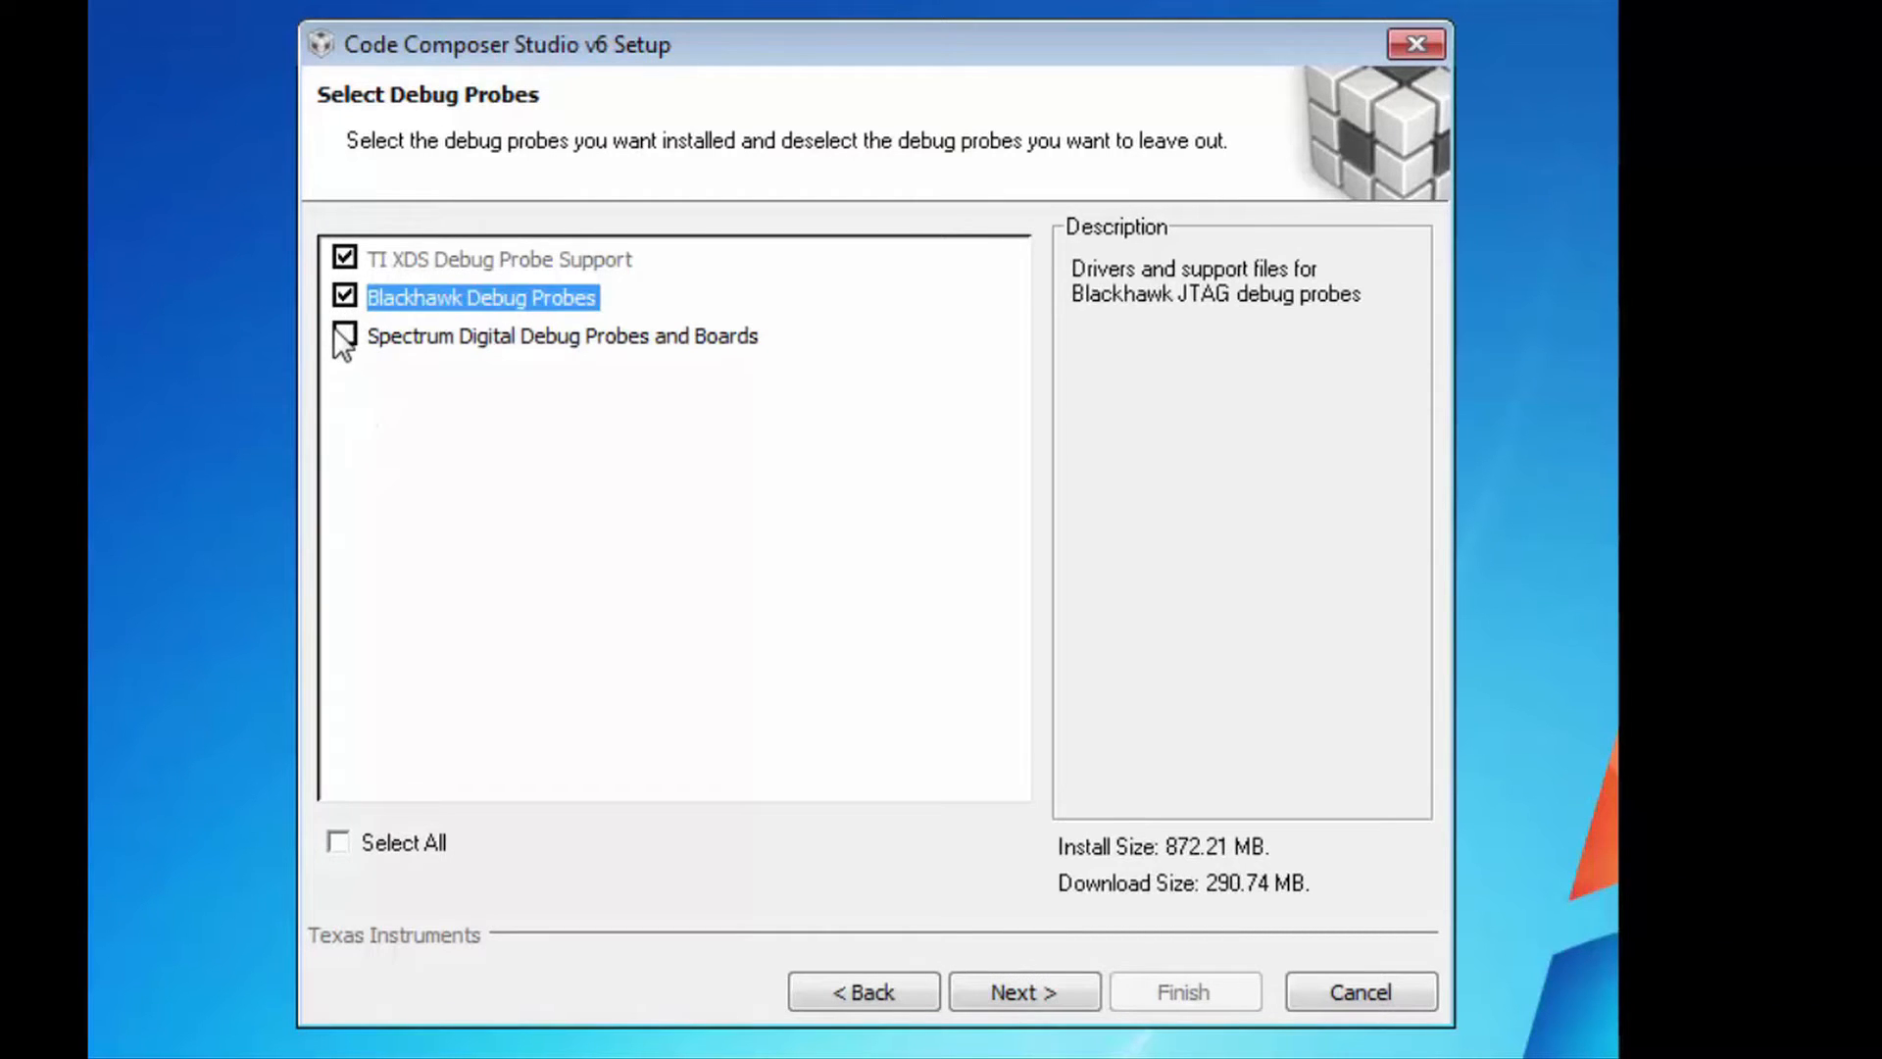
pyautogui.click(343, 337)
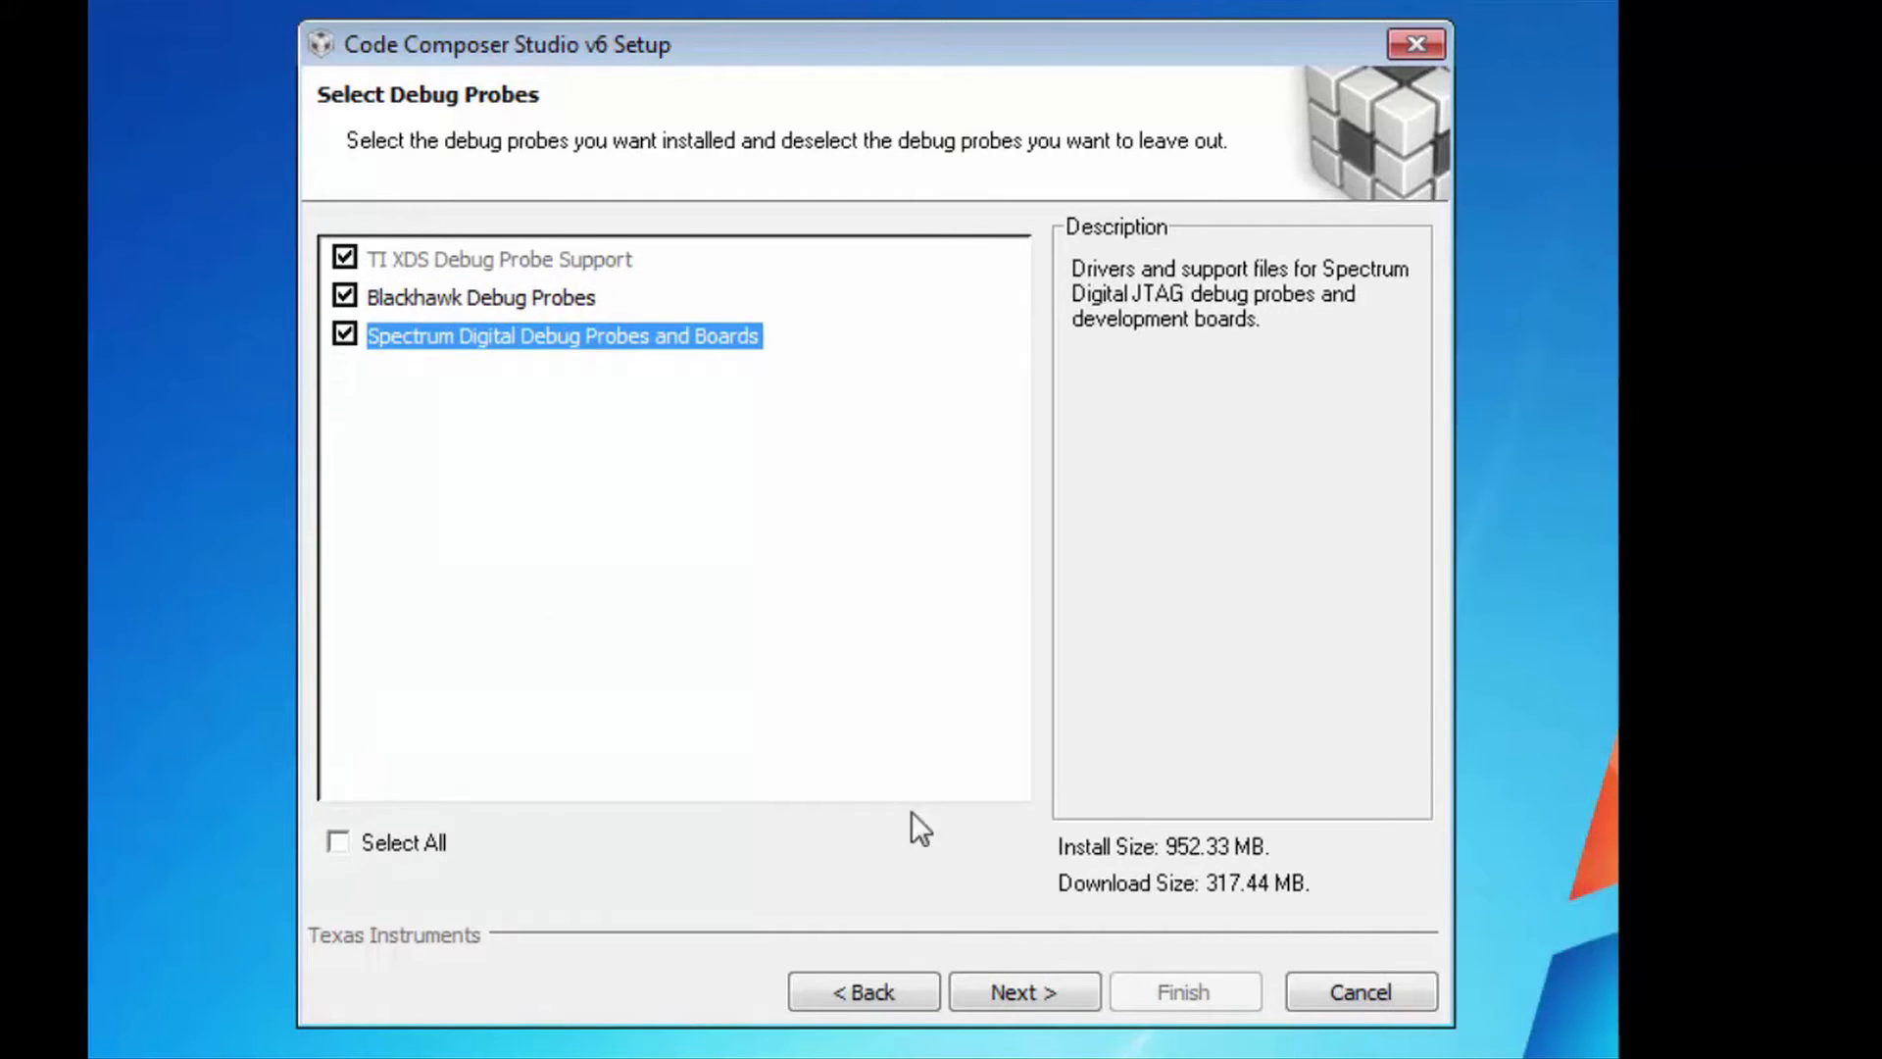
pyautogui.click(1032, 985)
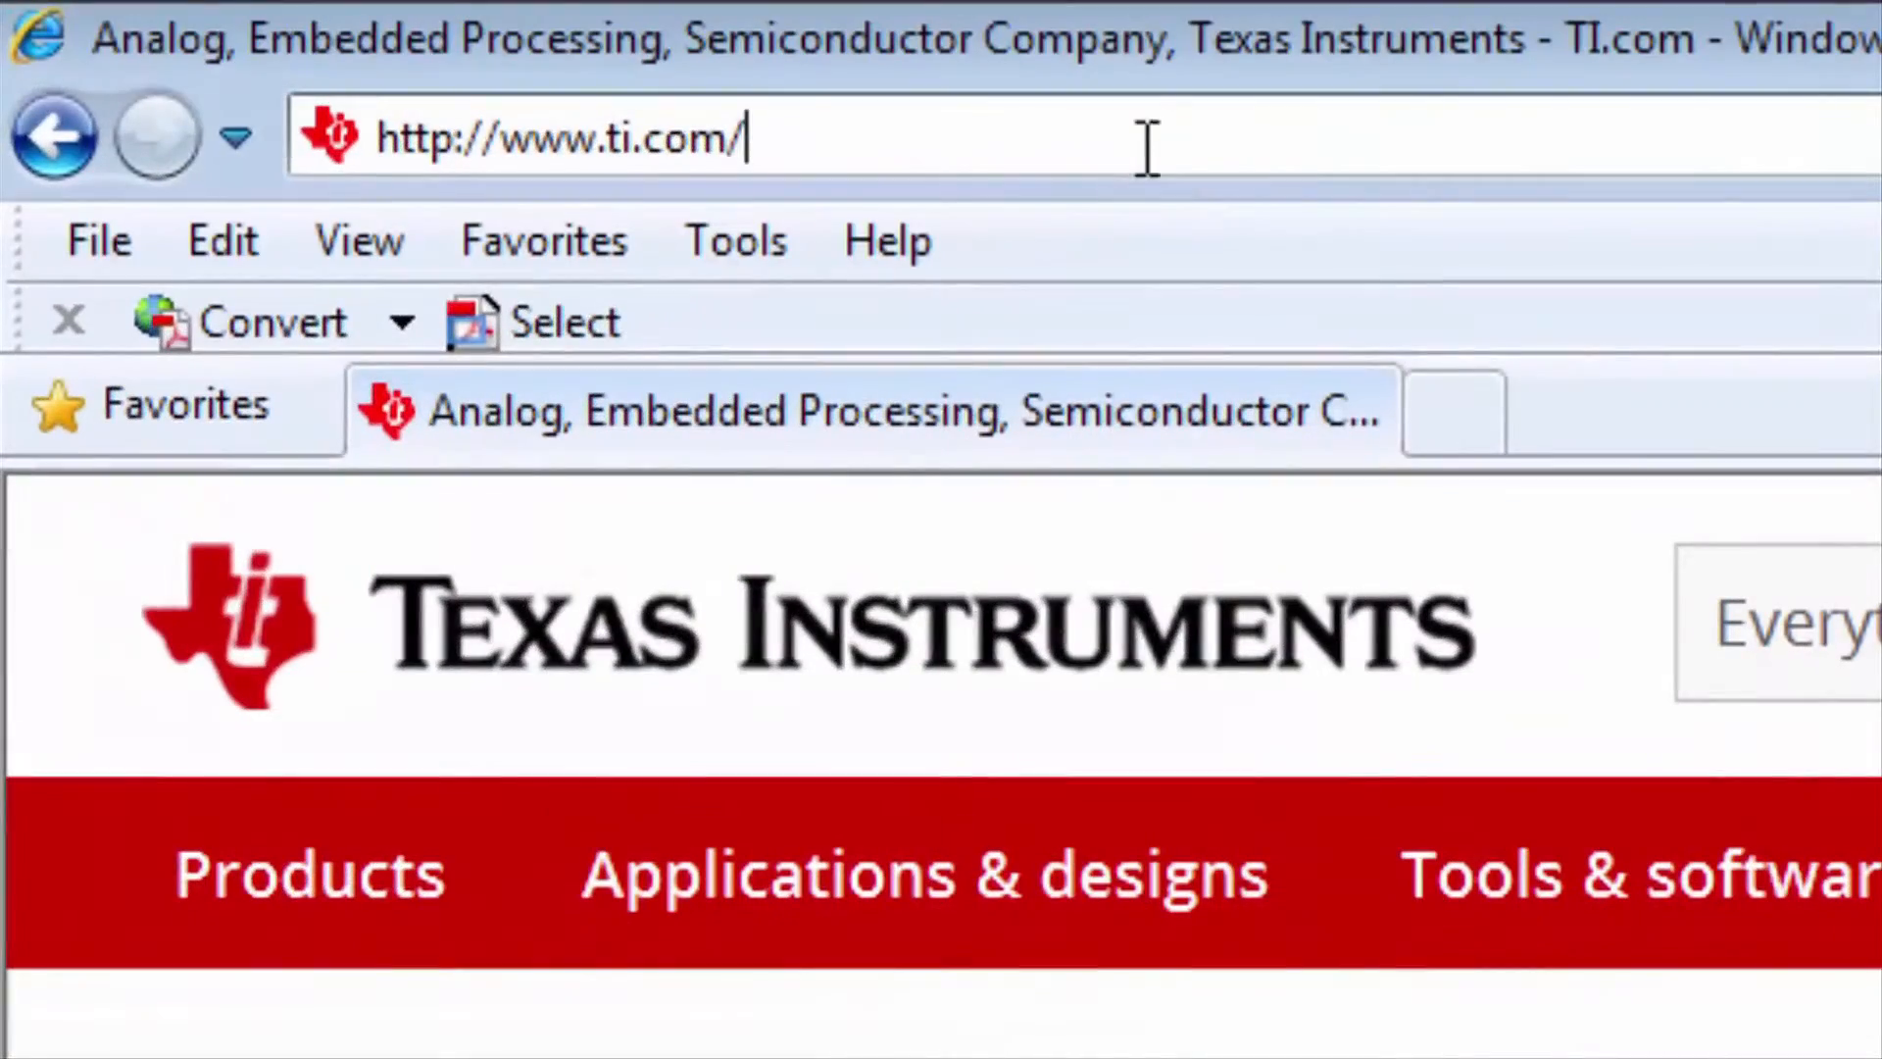
pyautogui.click(1147, 142)
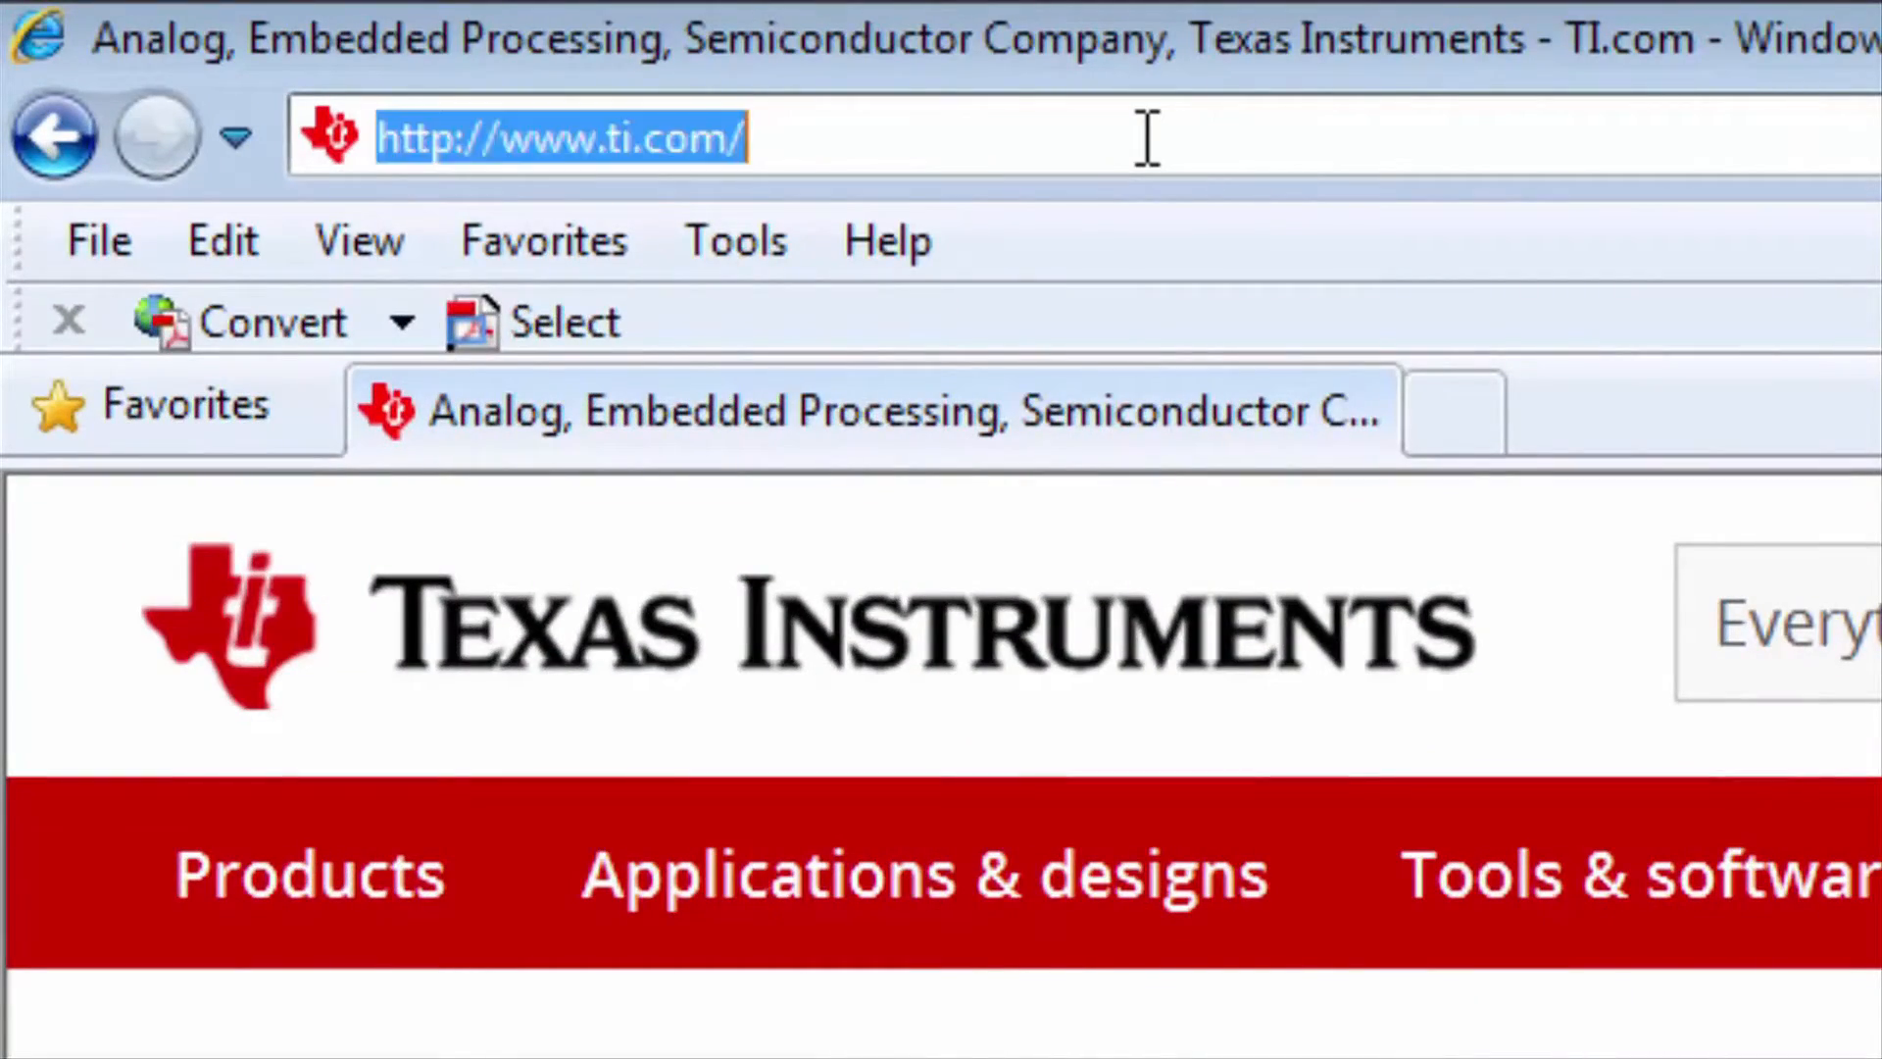
pyautogui.write('www.t')
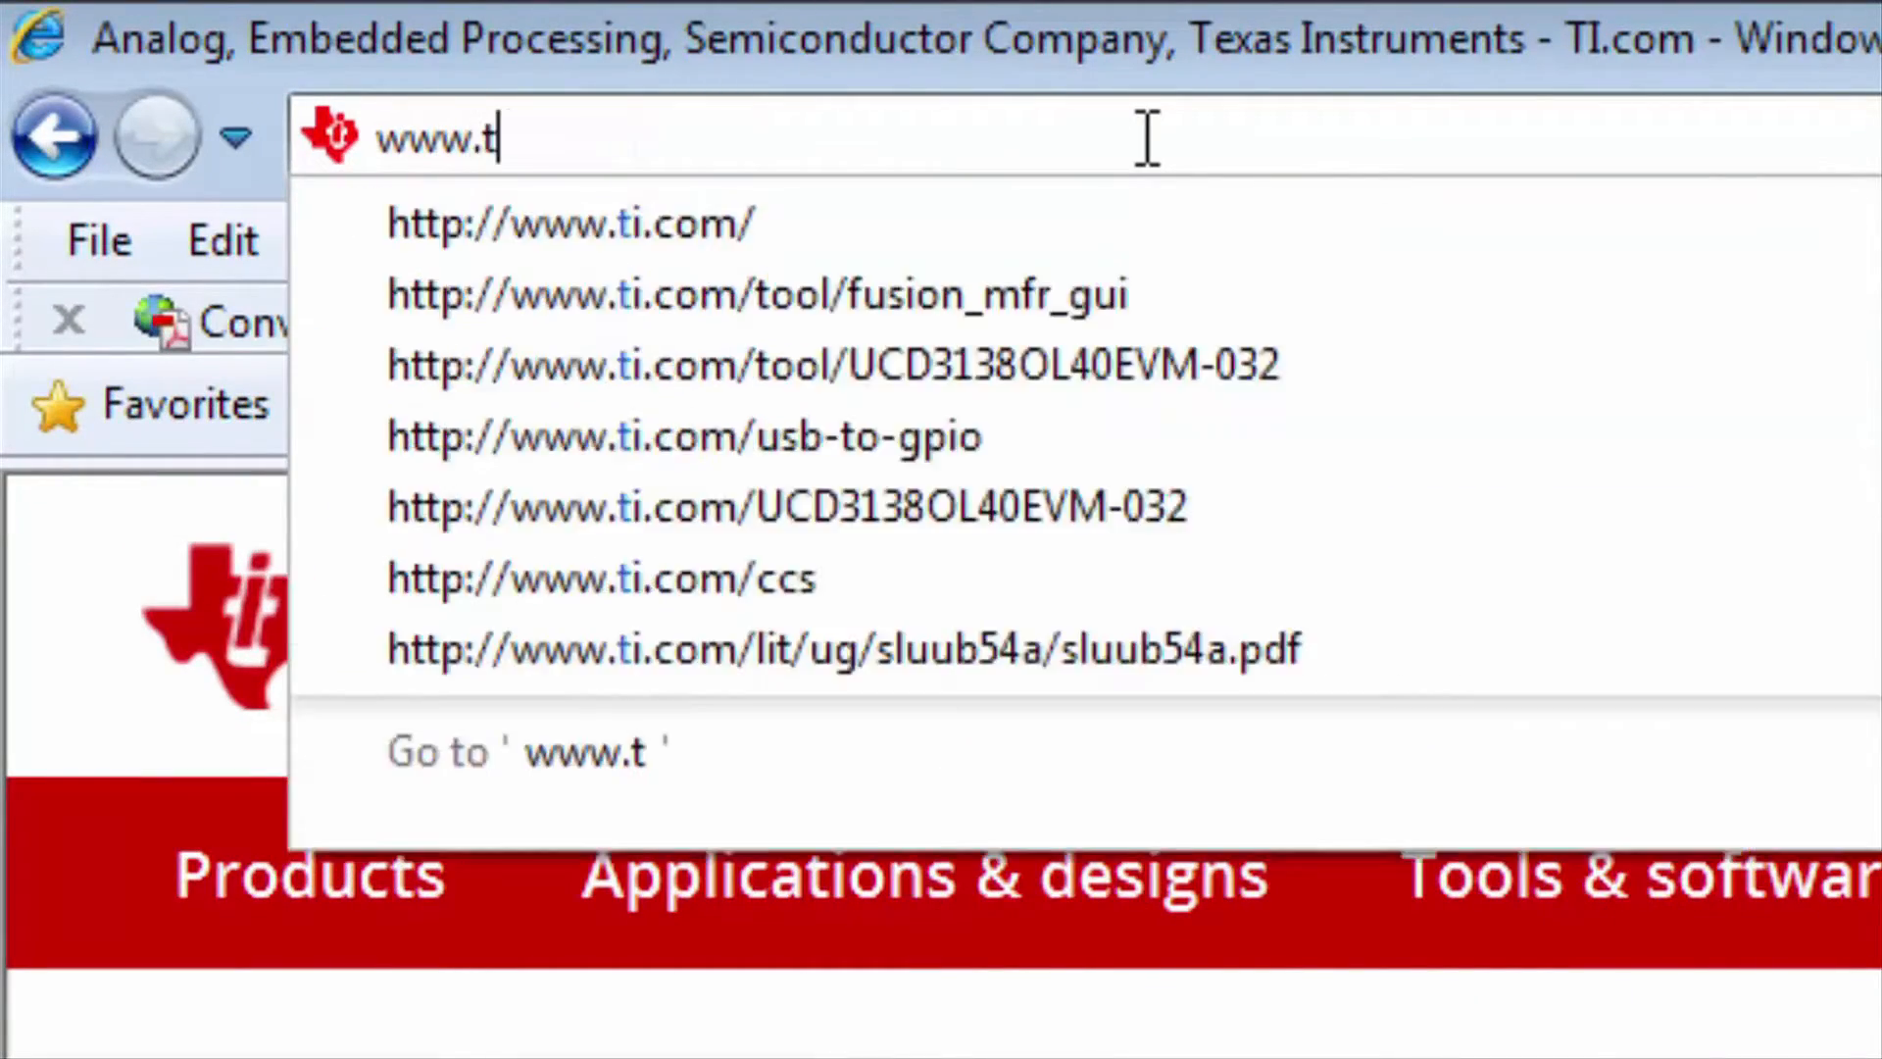
pyautogui.write('i.com')
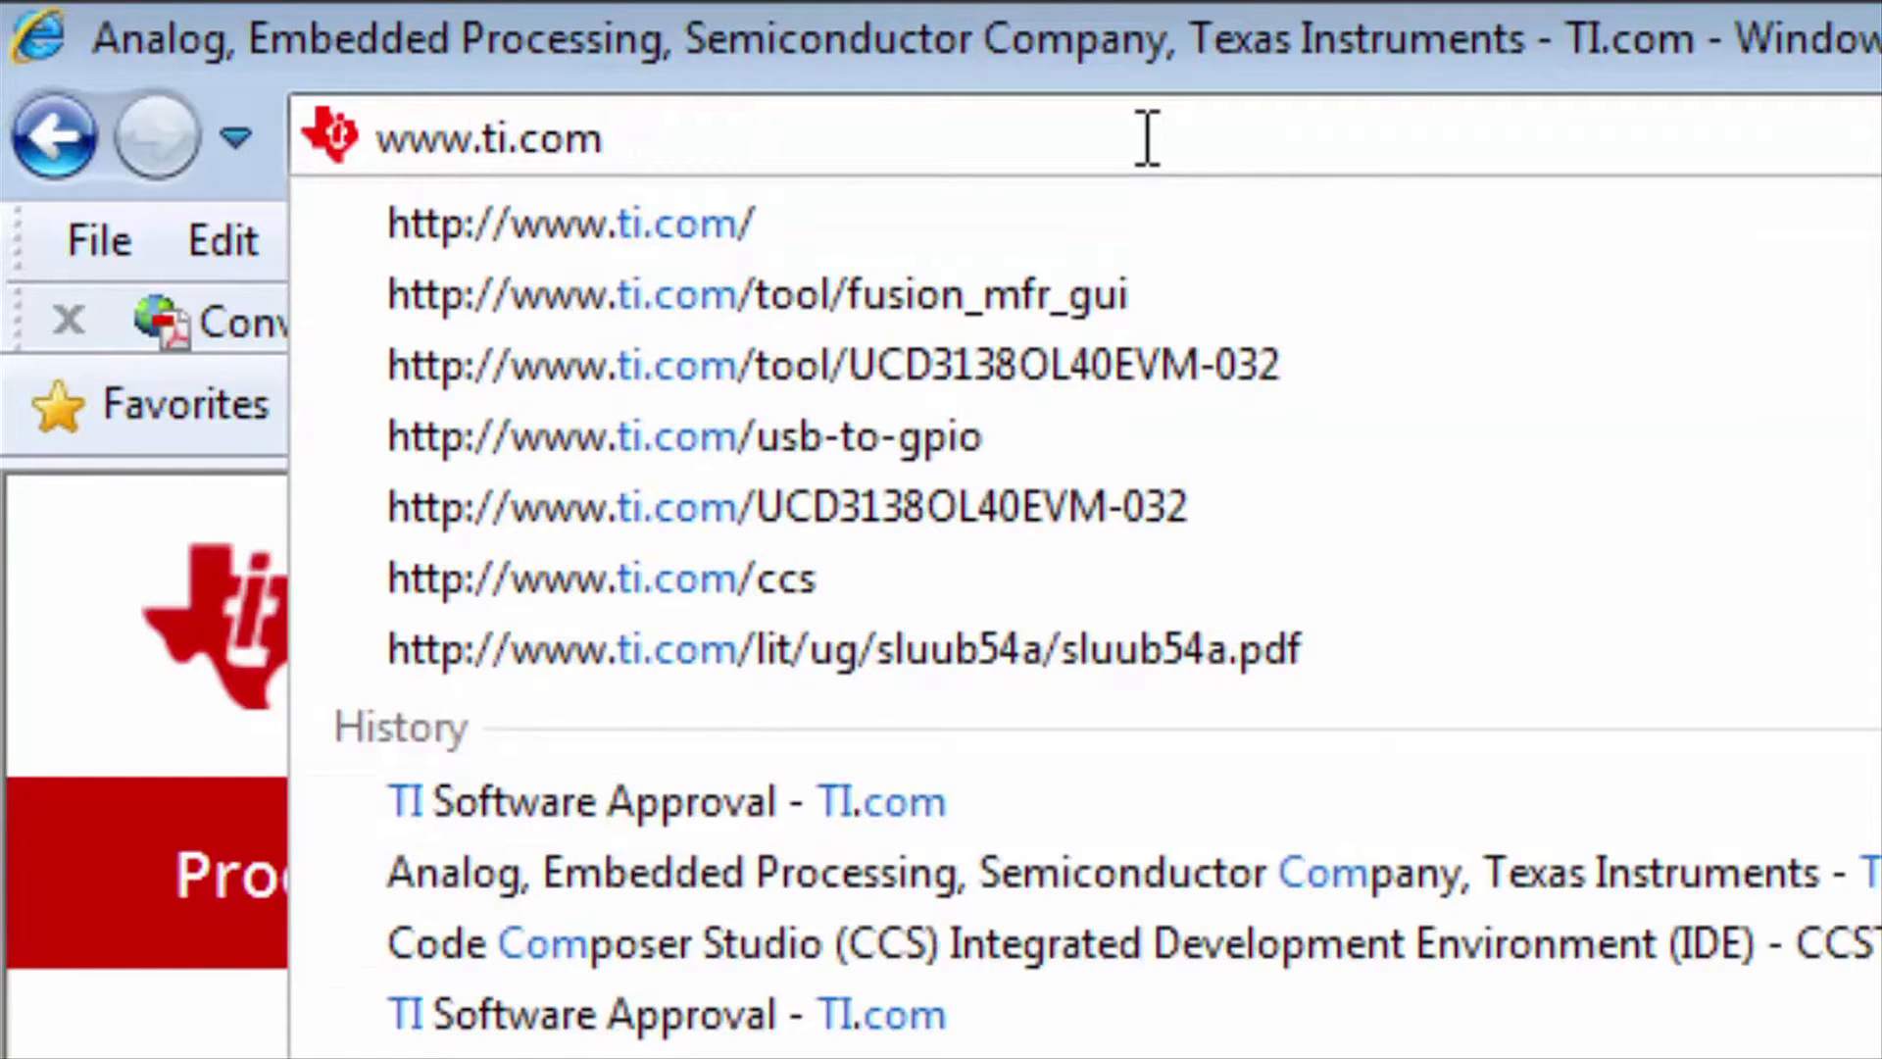
pyautogui.write('/too')
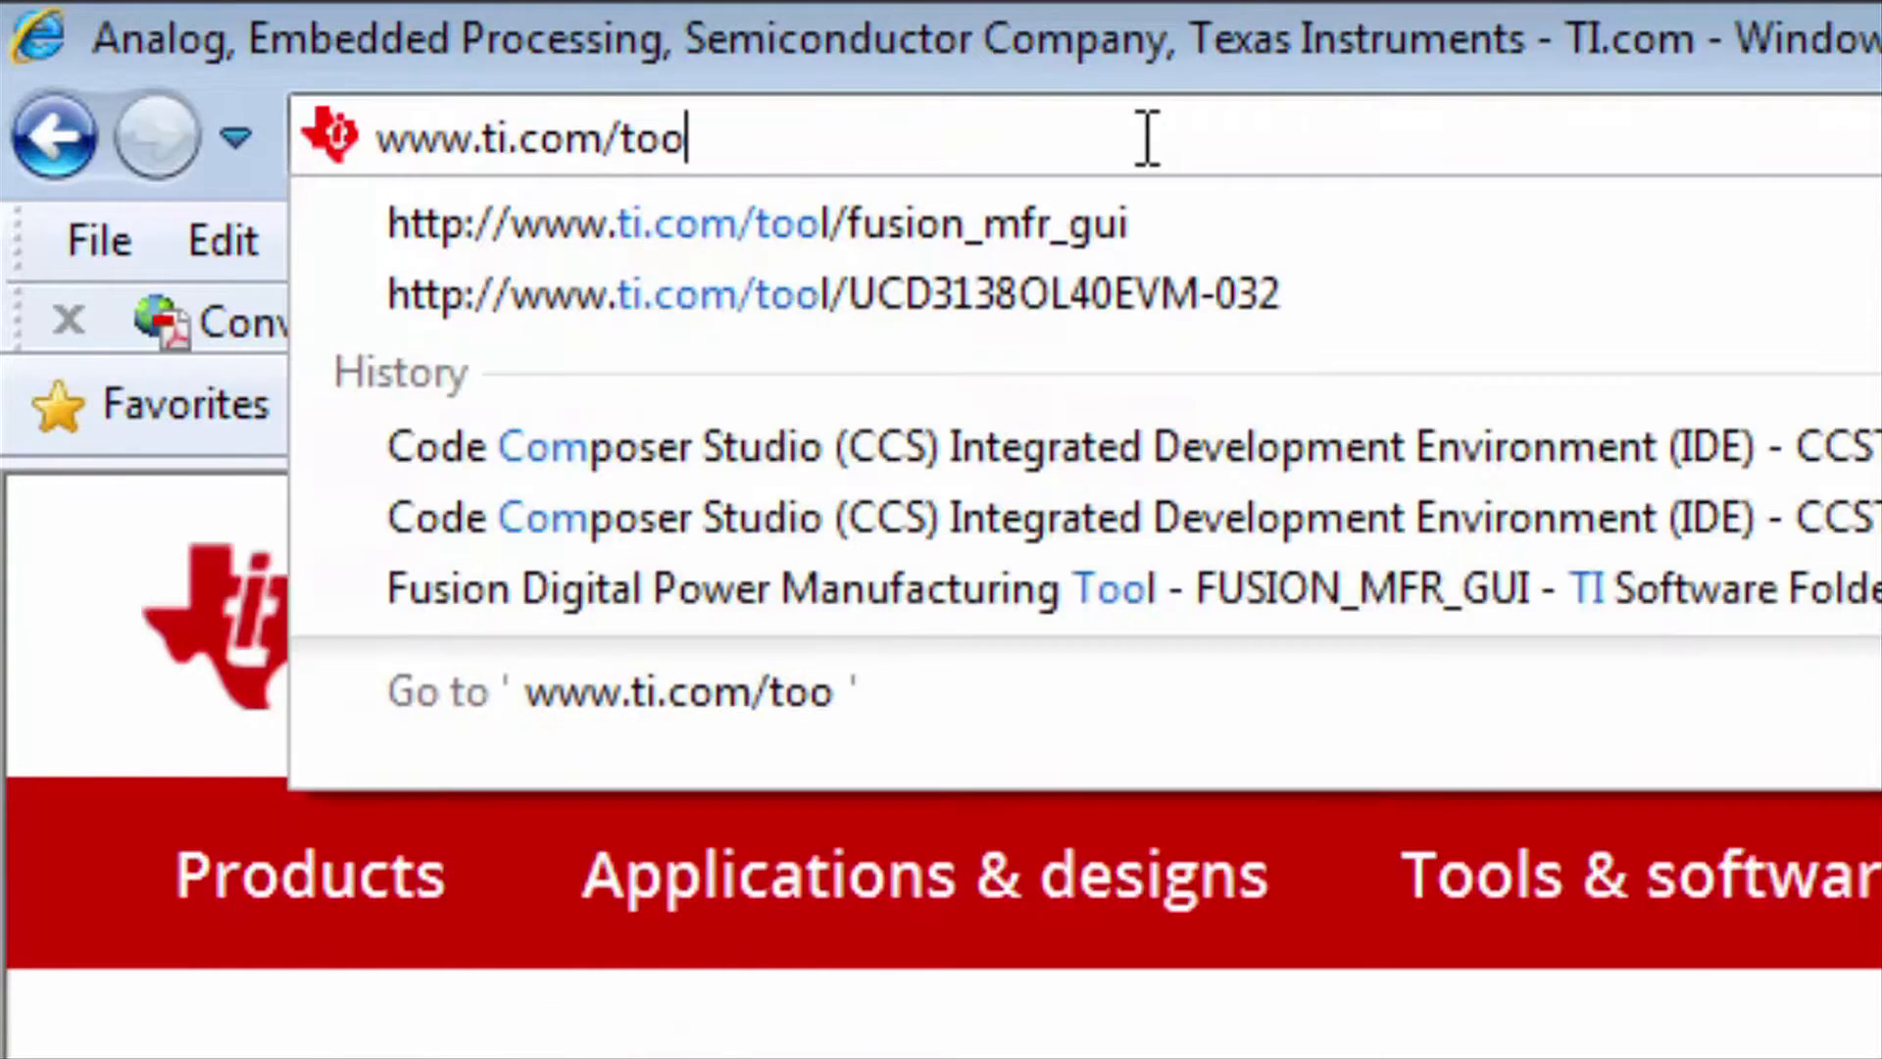
pyautogui.write('l/f')
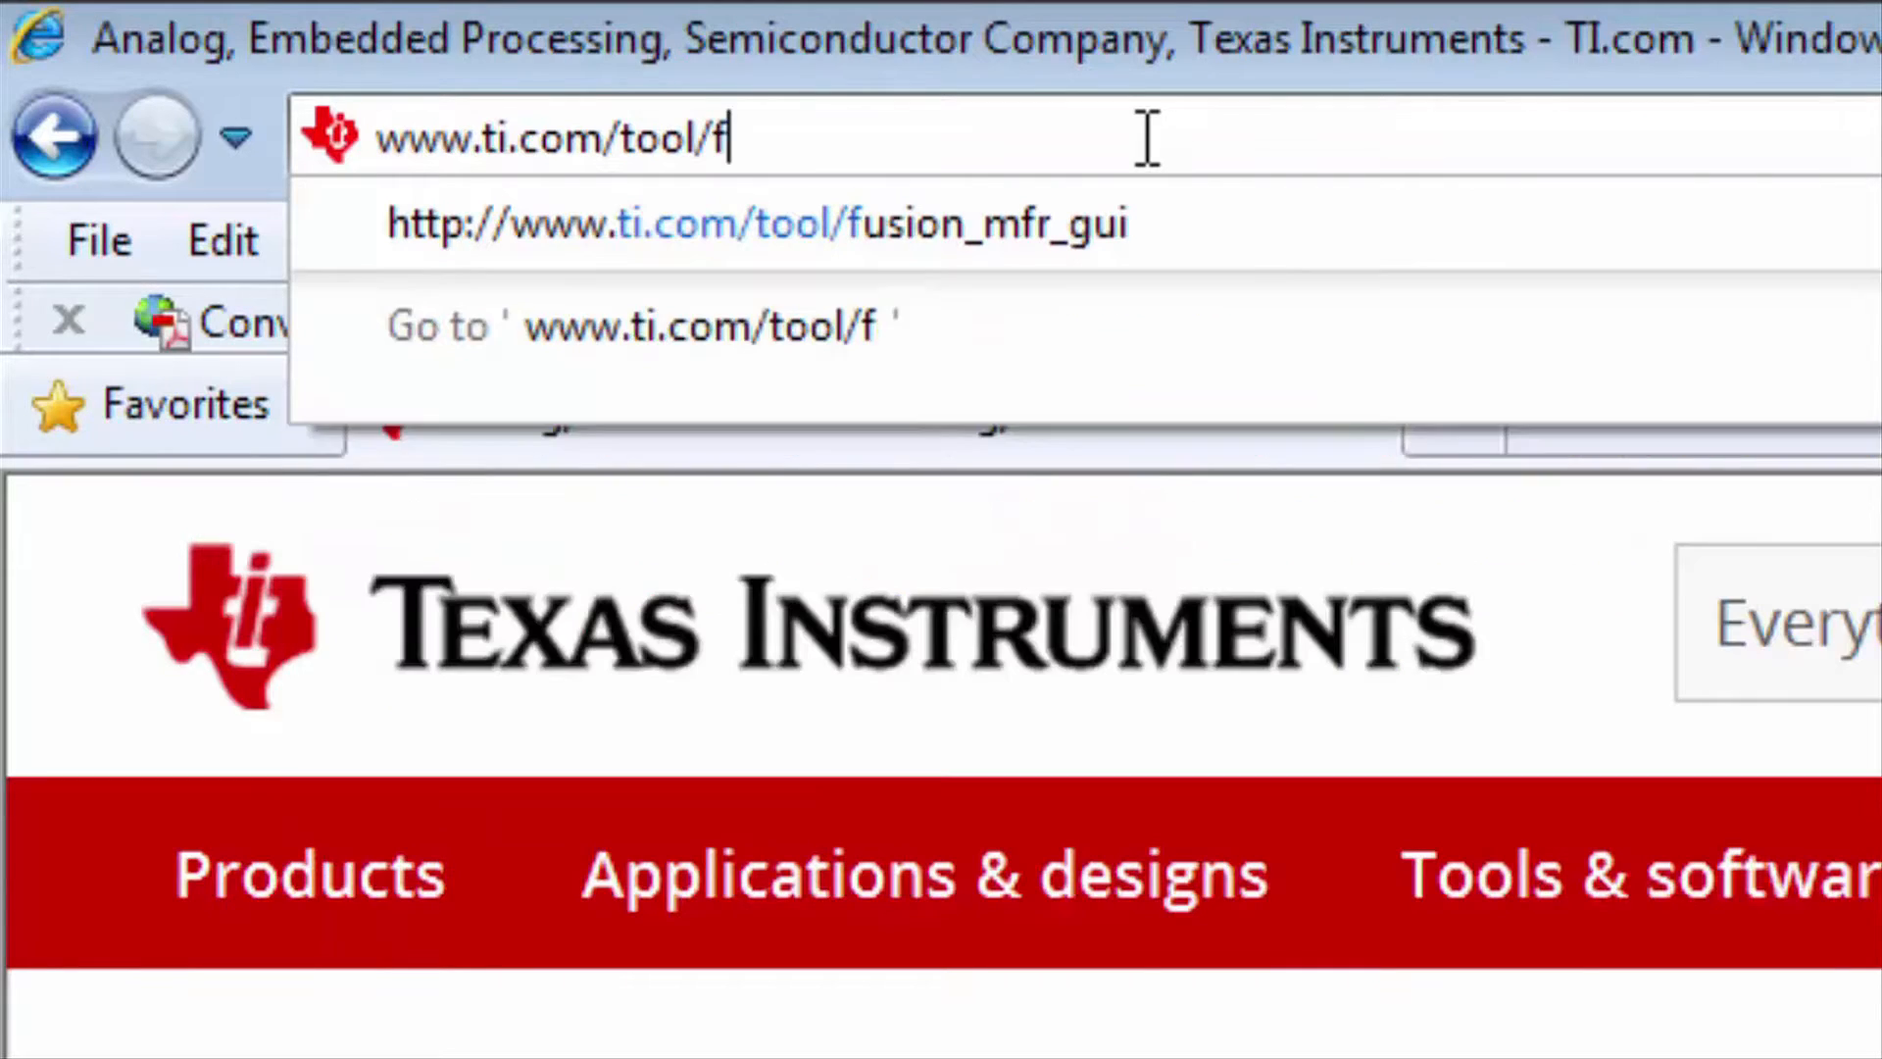
pyautogui.write('usion')
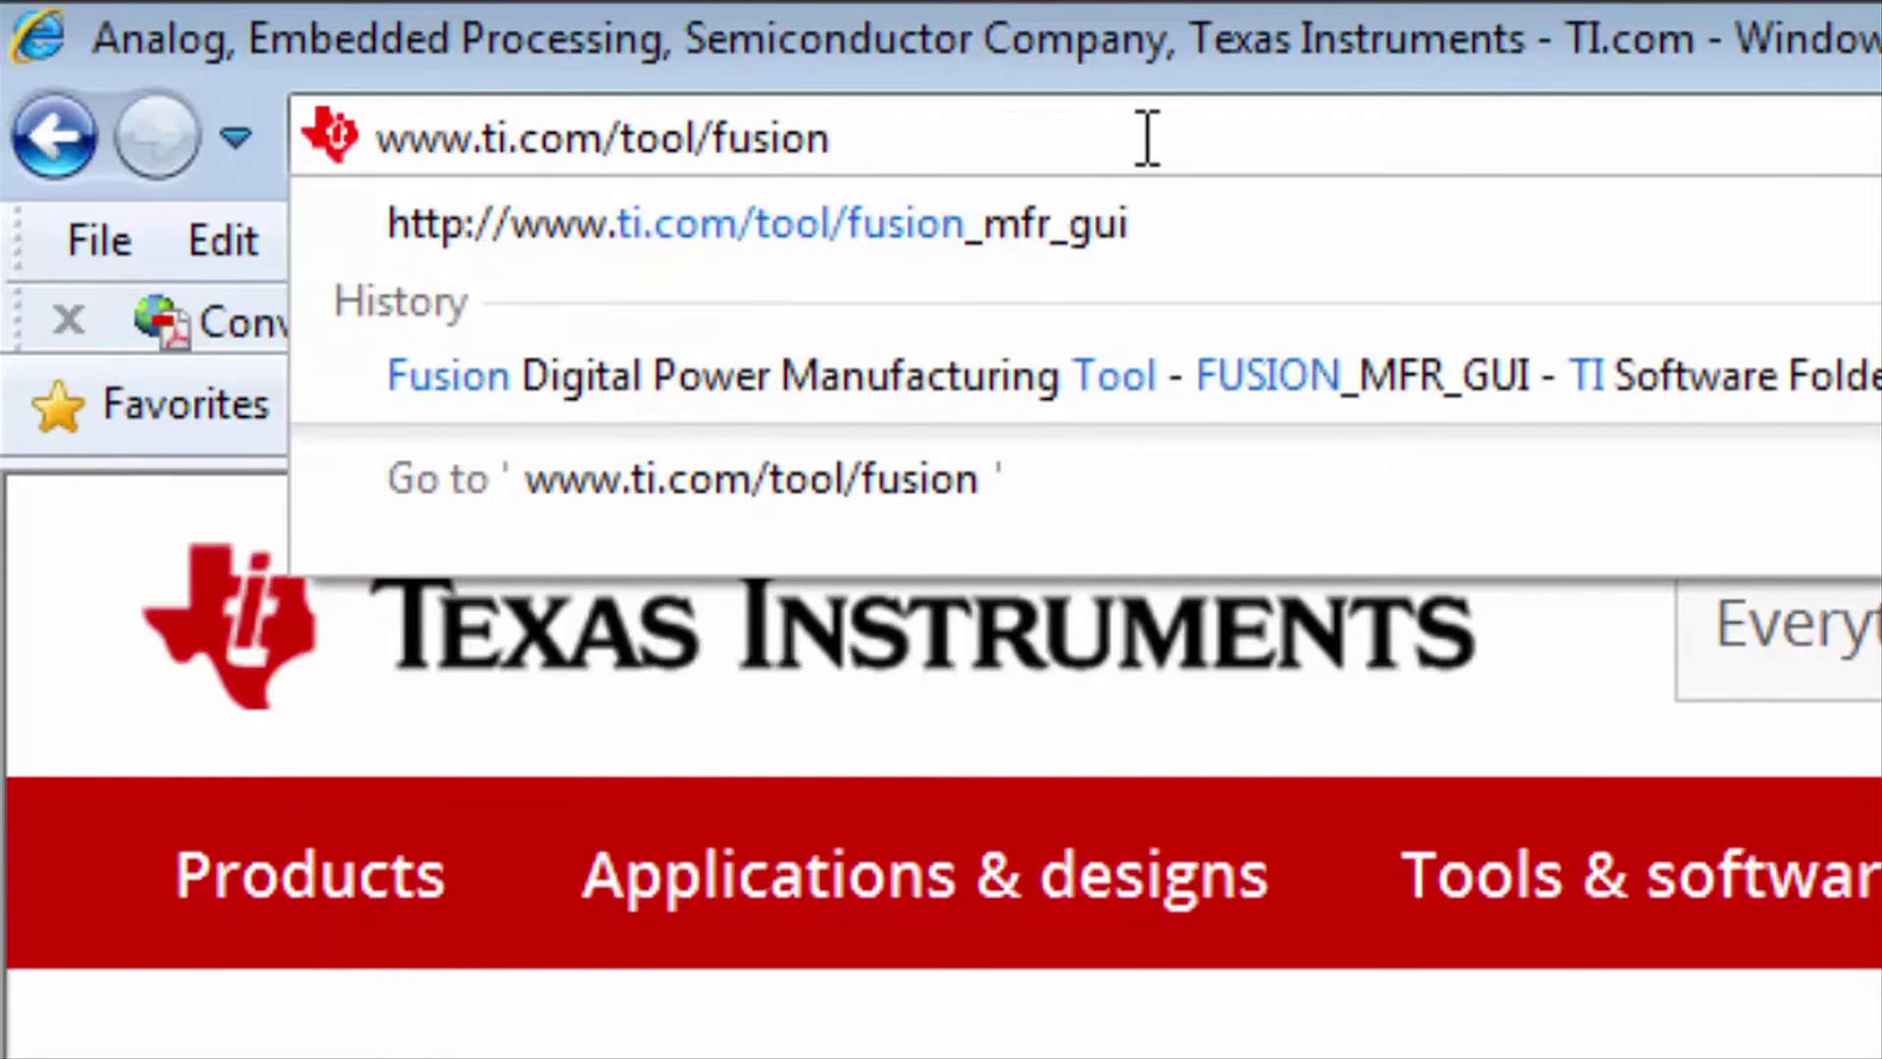
pyautogui.write('_digi')
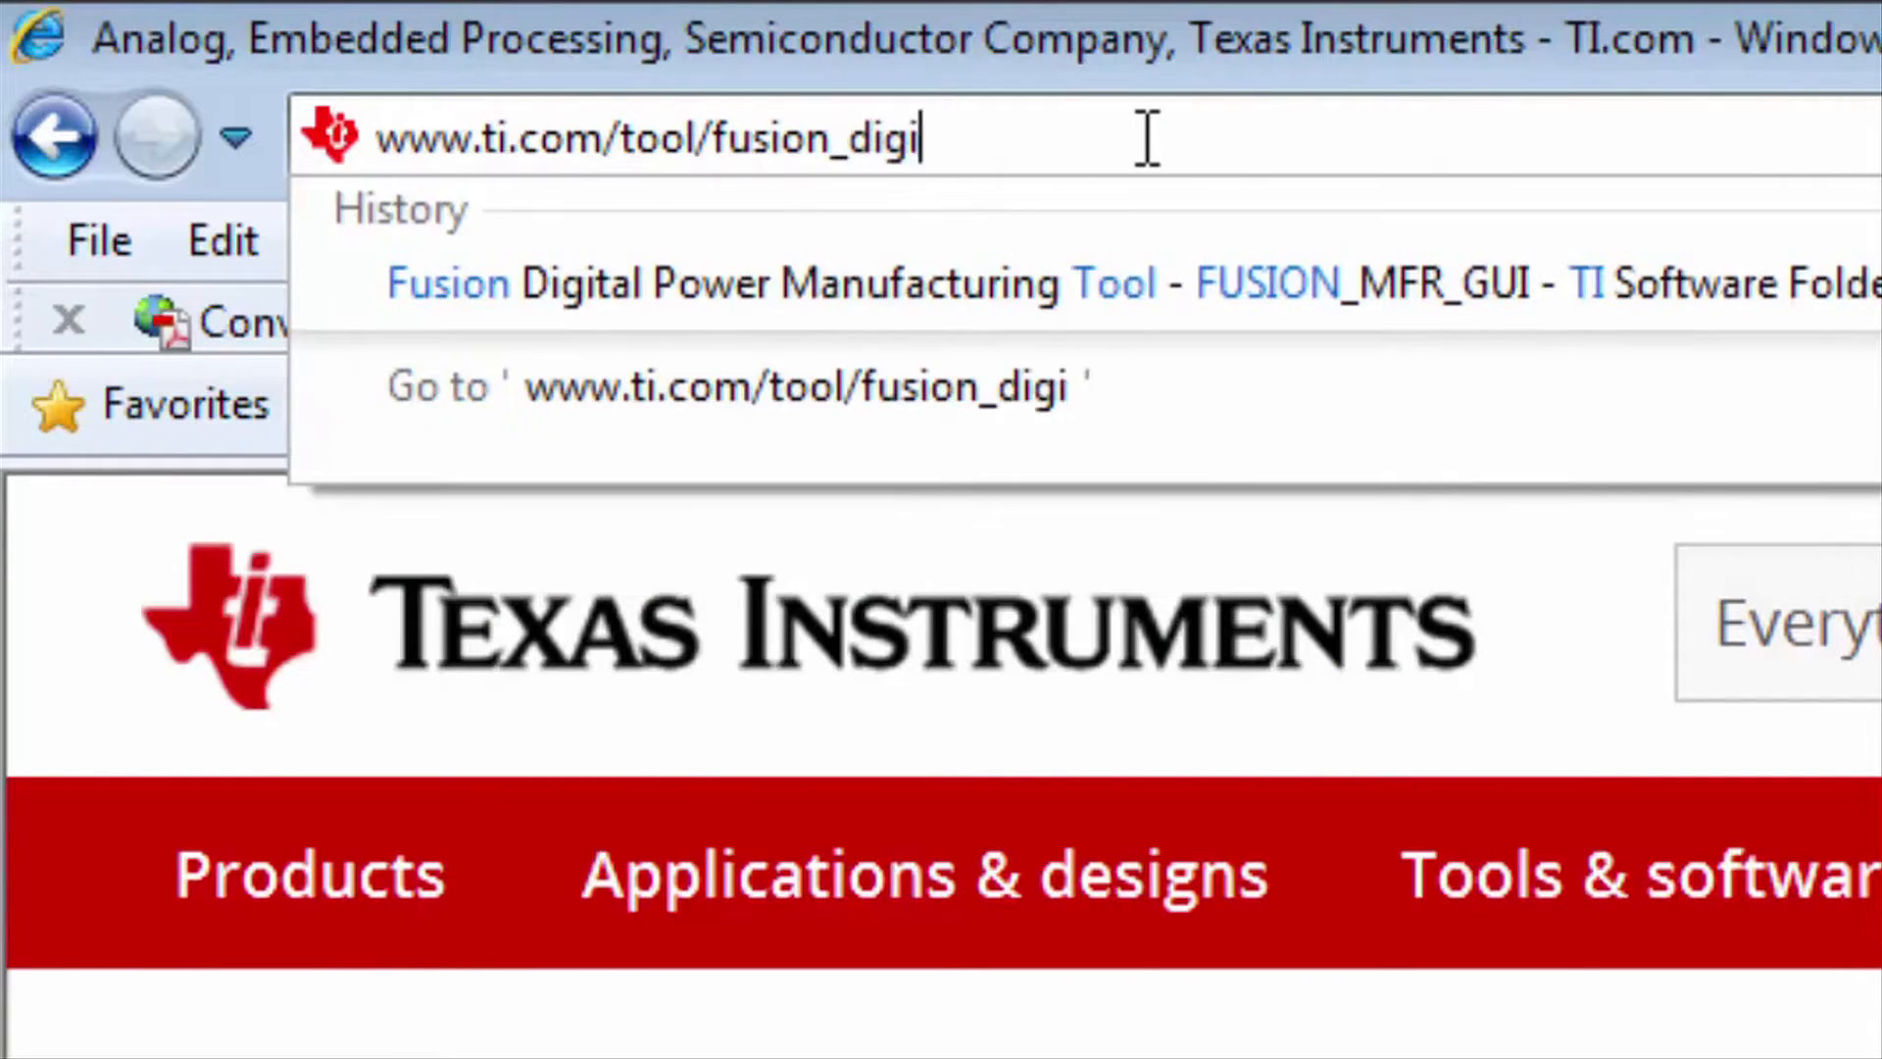
pyautogui.write('tal_powe')
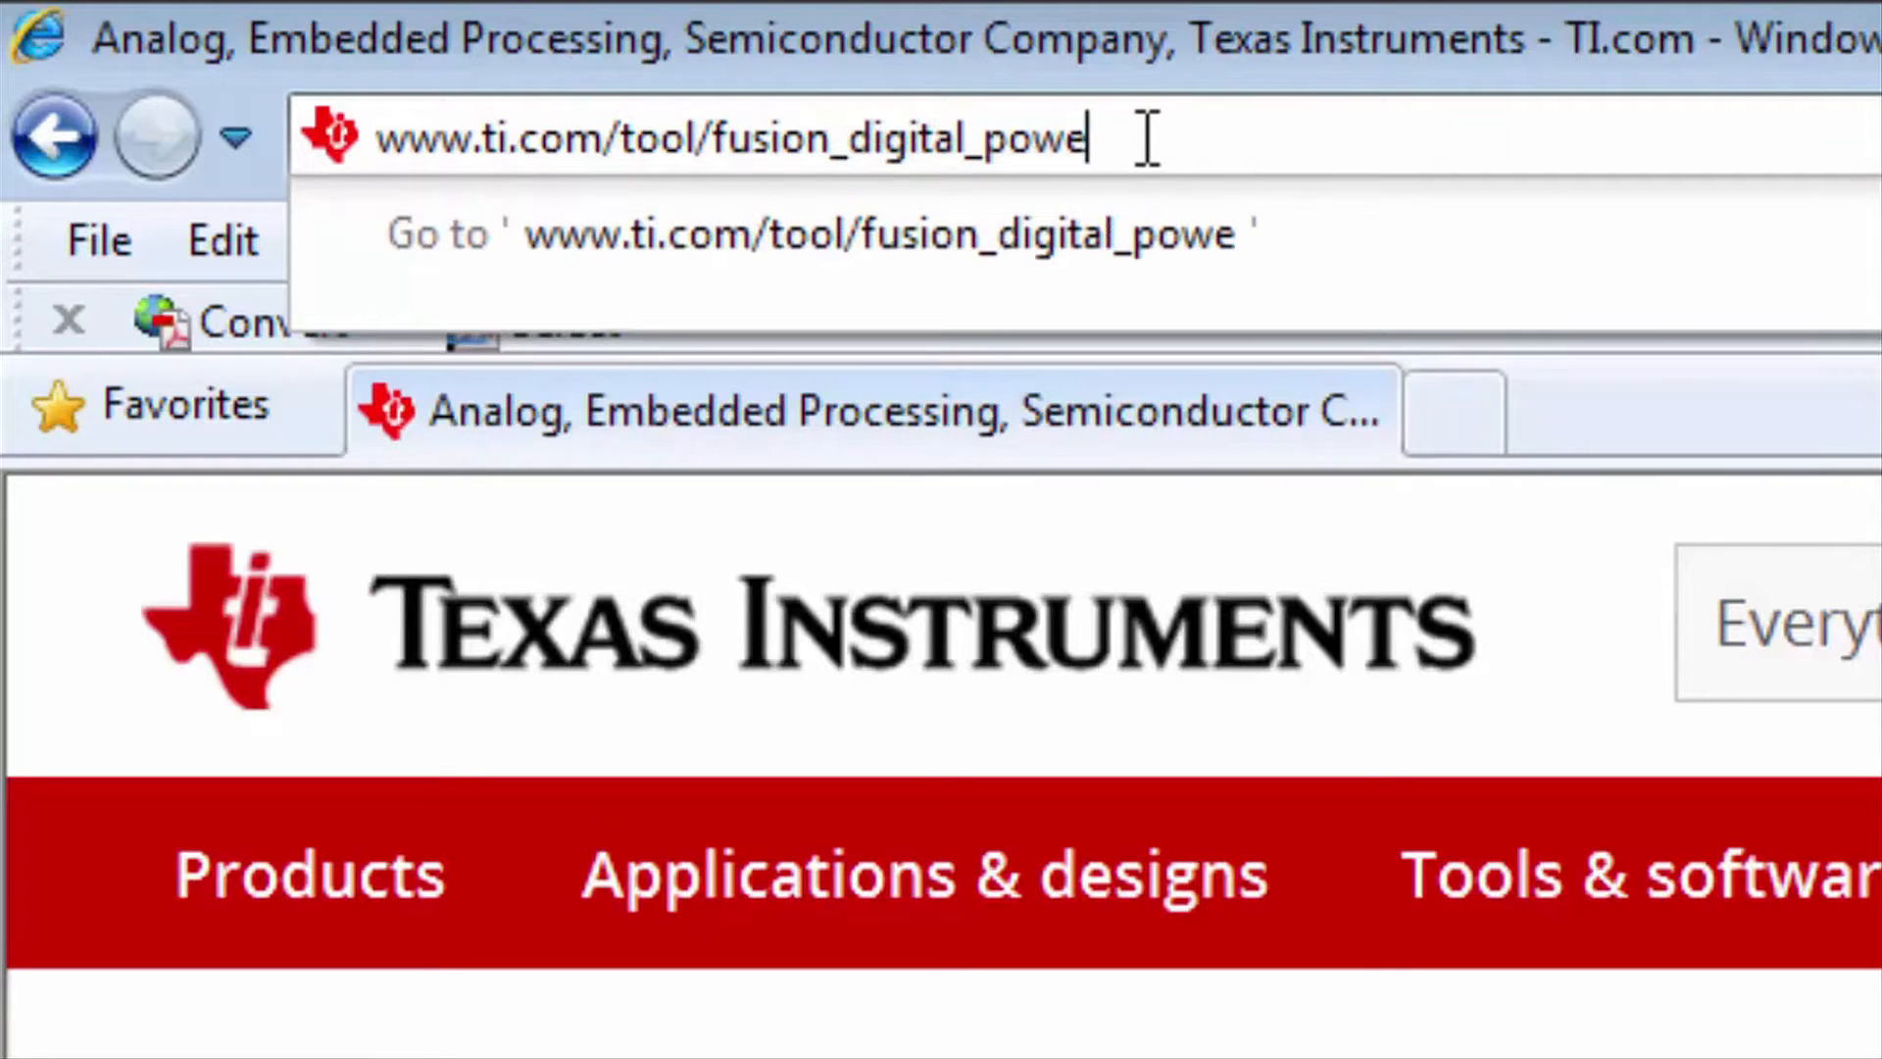
pyautogui.write('r_desi')
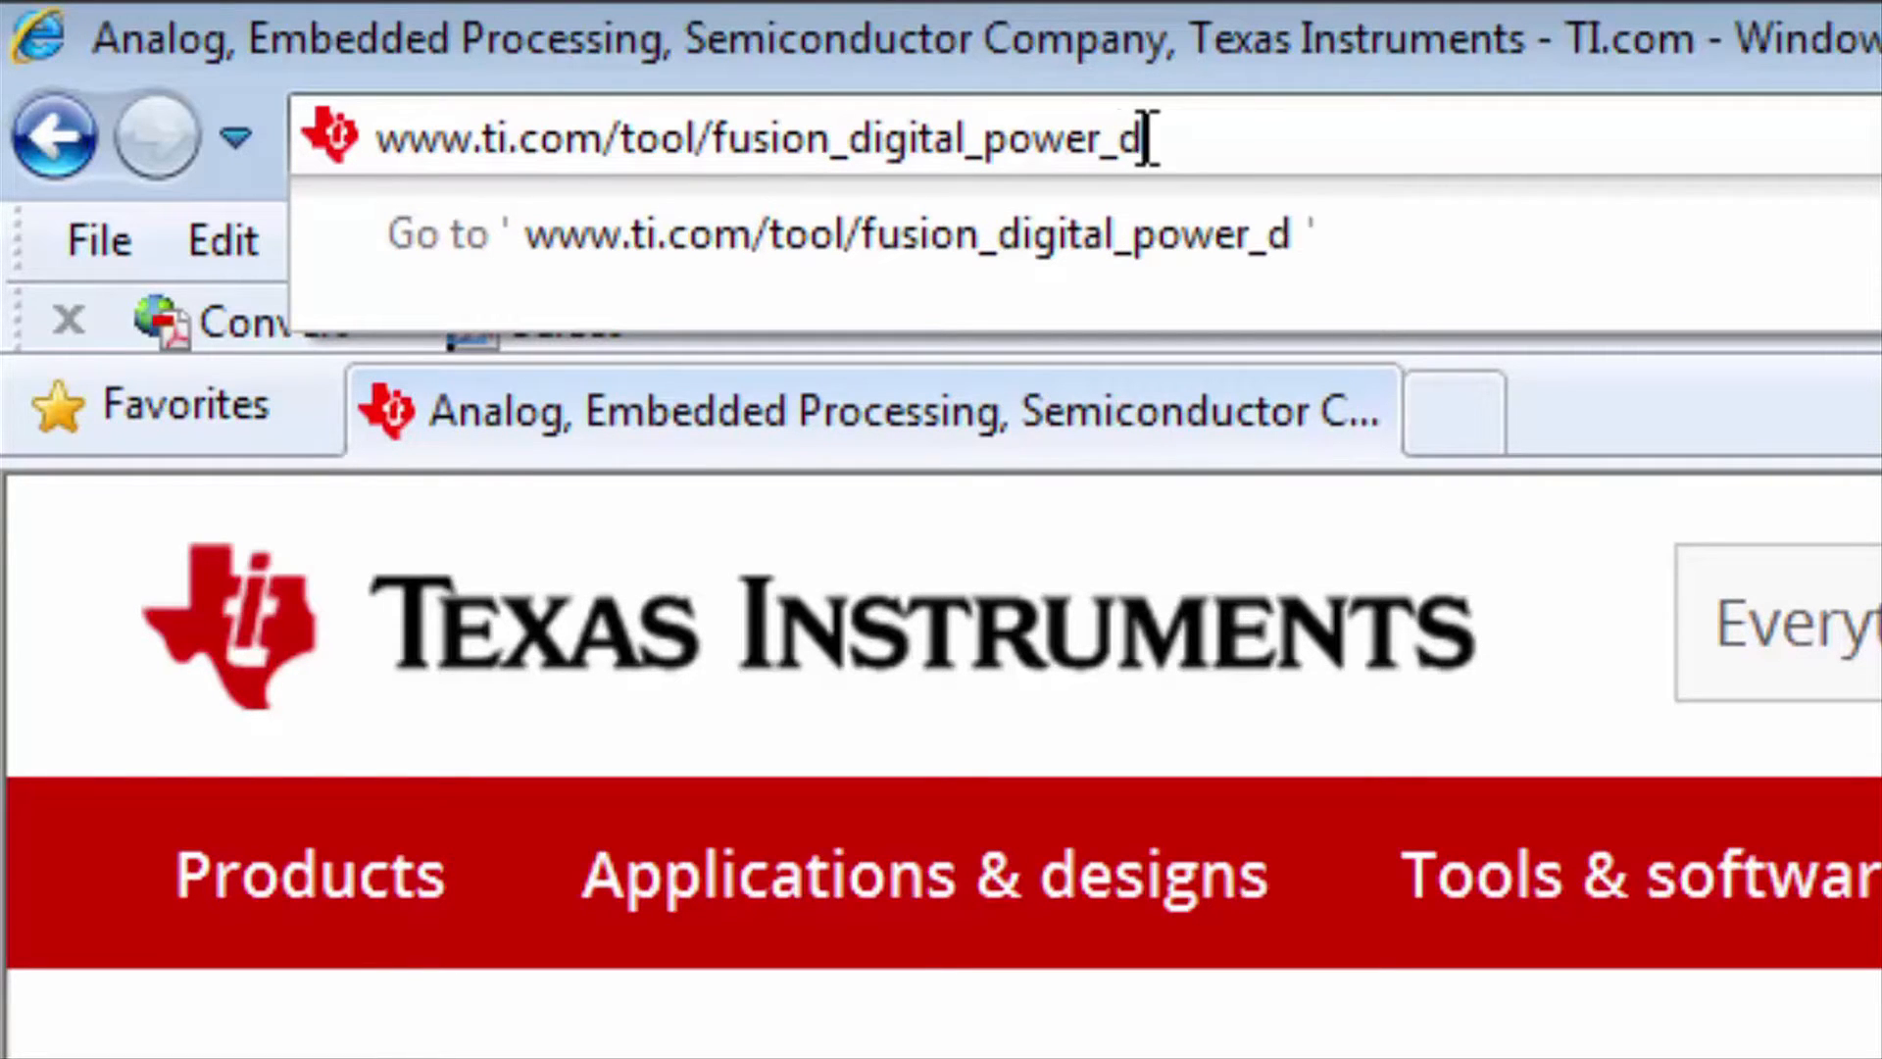
pyautogui.write('gner')
pyautogui.press('Return')
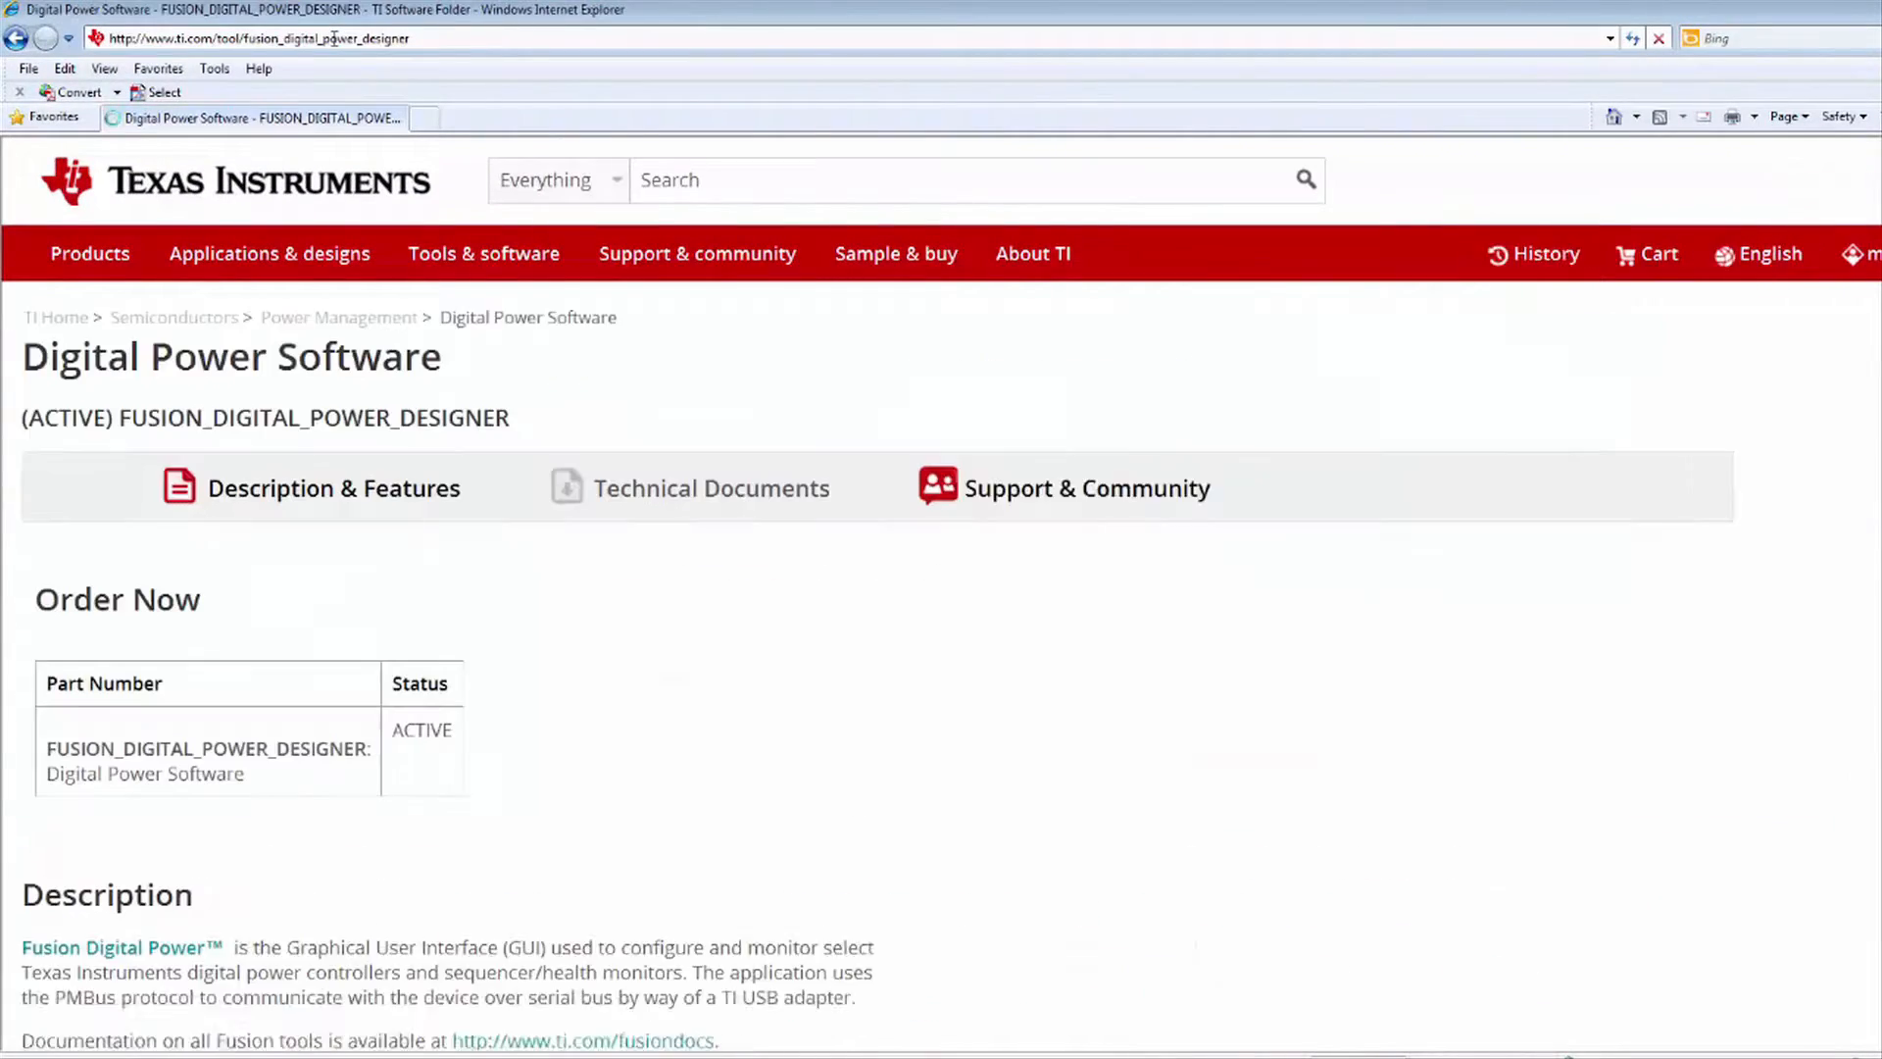
pyautogui.scroll(-6, 386, 426)
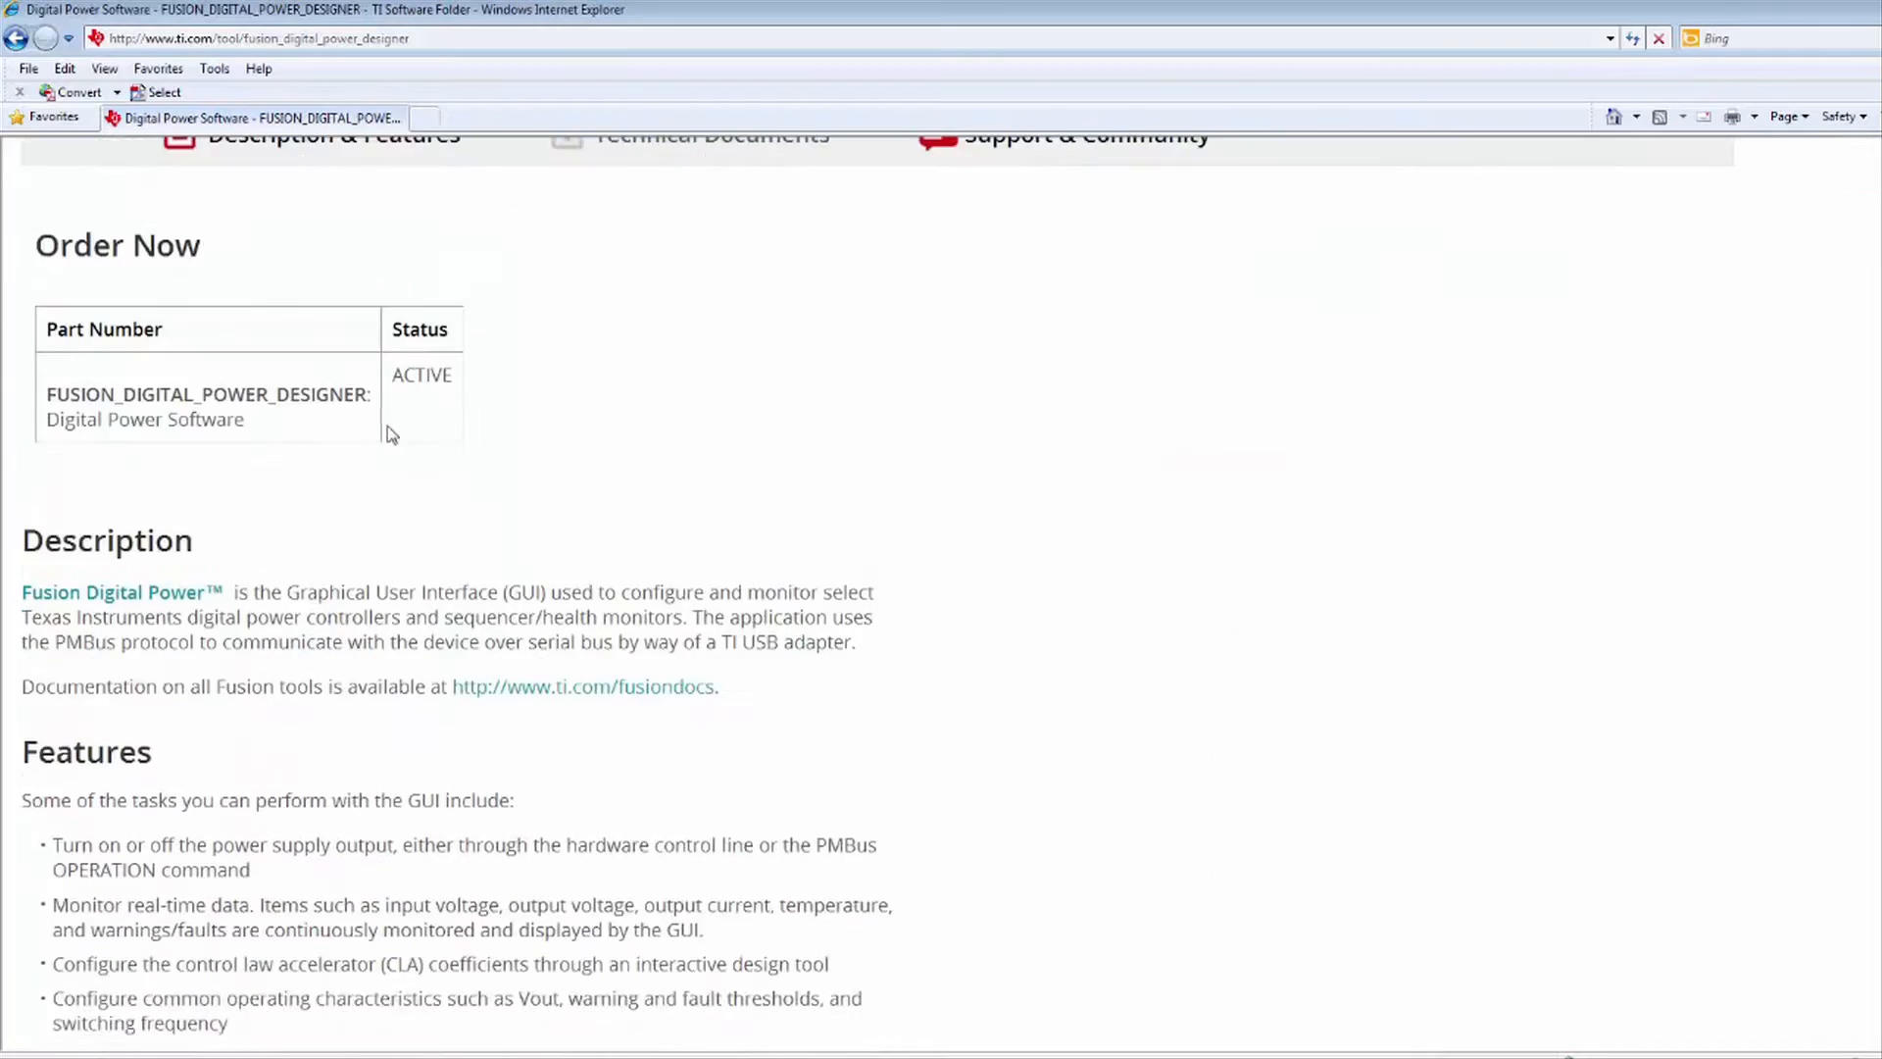
pyautogui.scroll(-3, 389, 433)
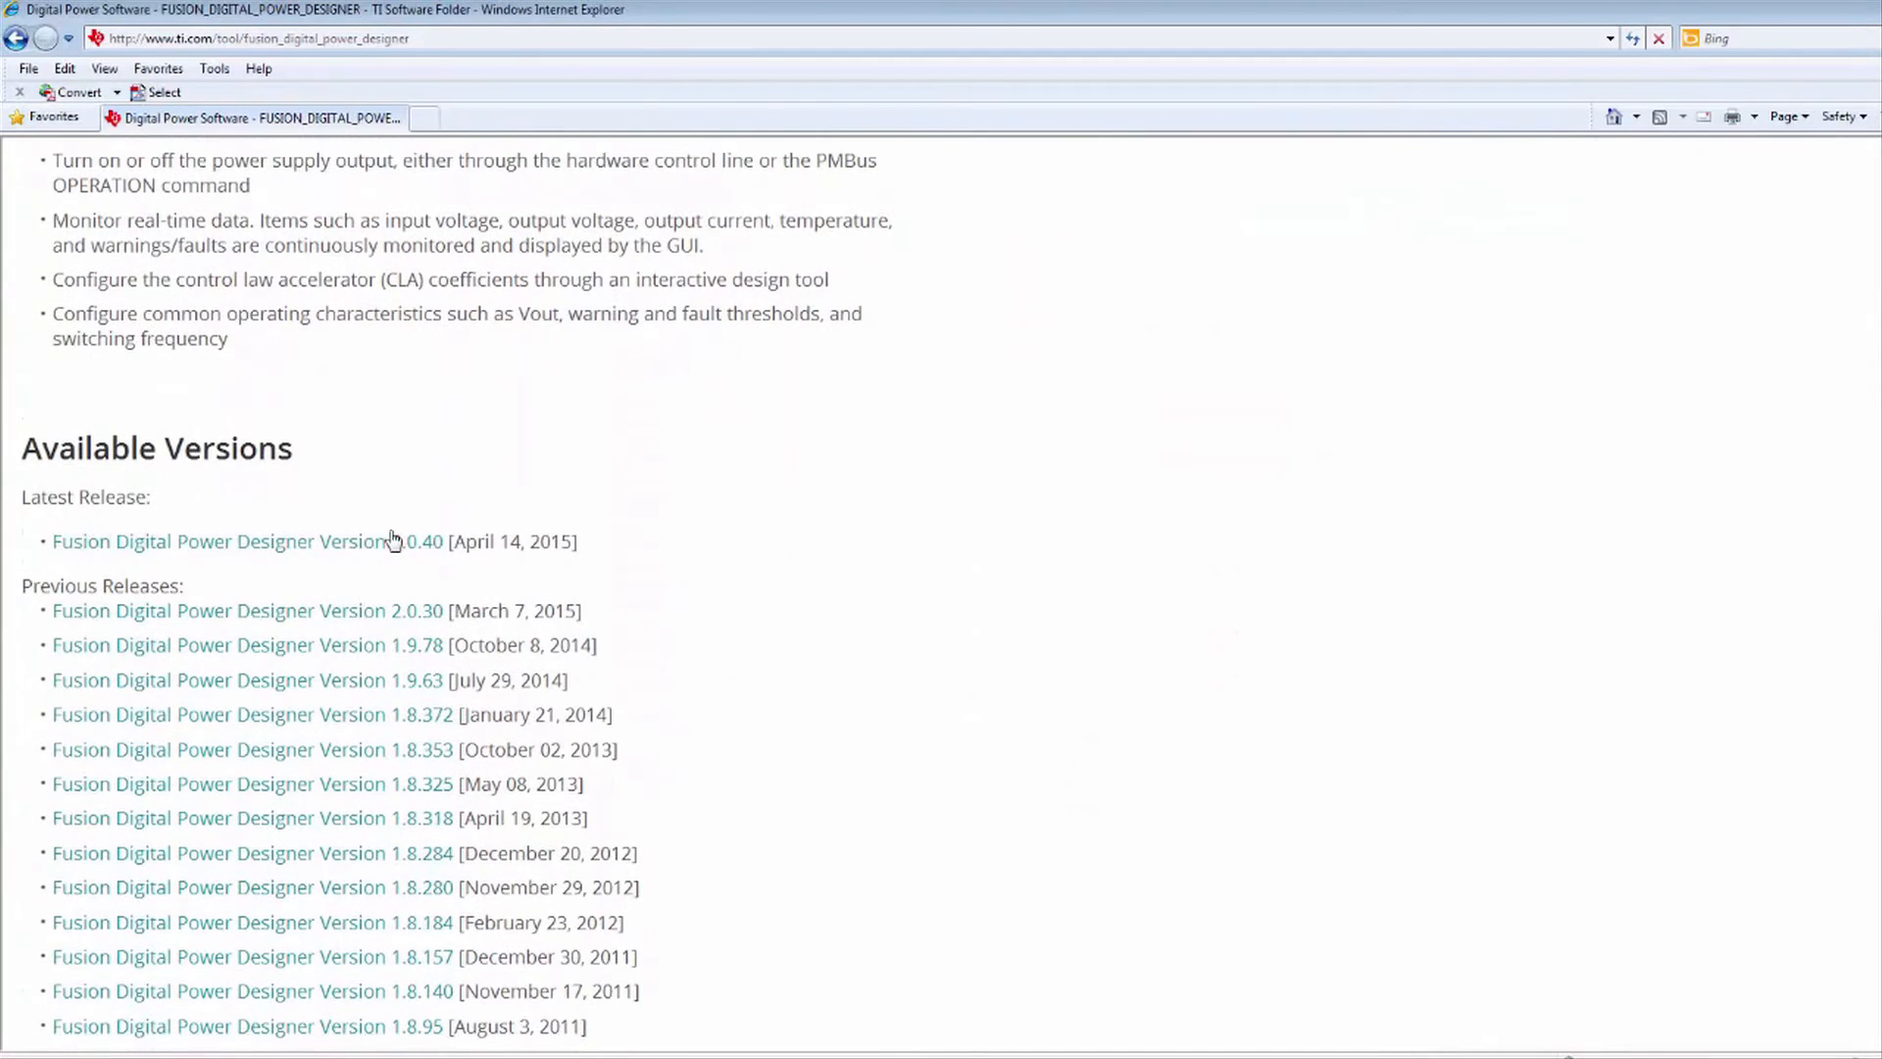
pyautogui.click(393, 542)
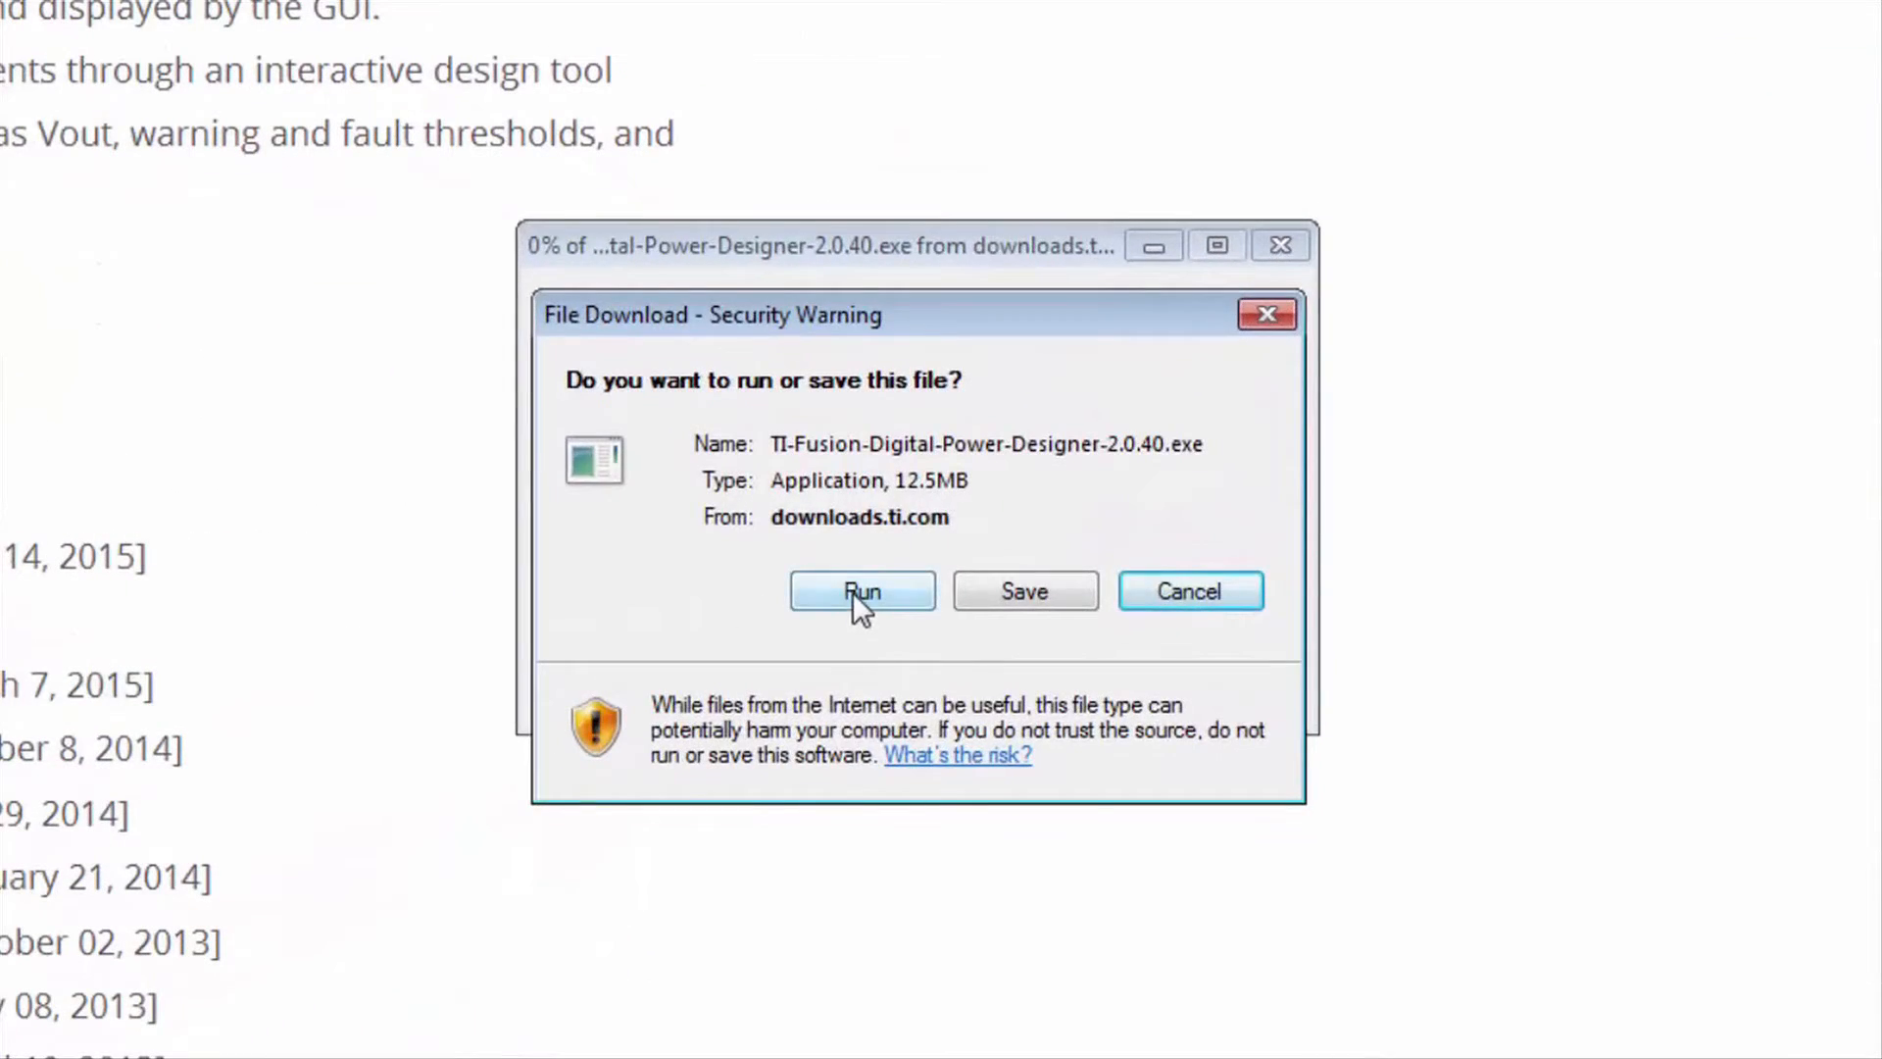
# - Run the Fusion installer, accept the licence, and keep the default install location and Start Menu folder
pyautogui.click(853, 592)
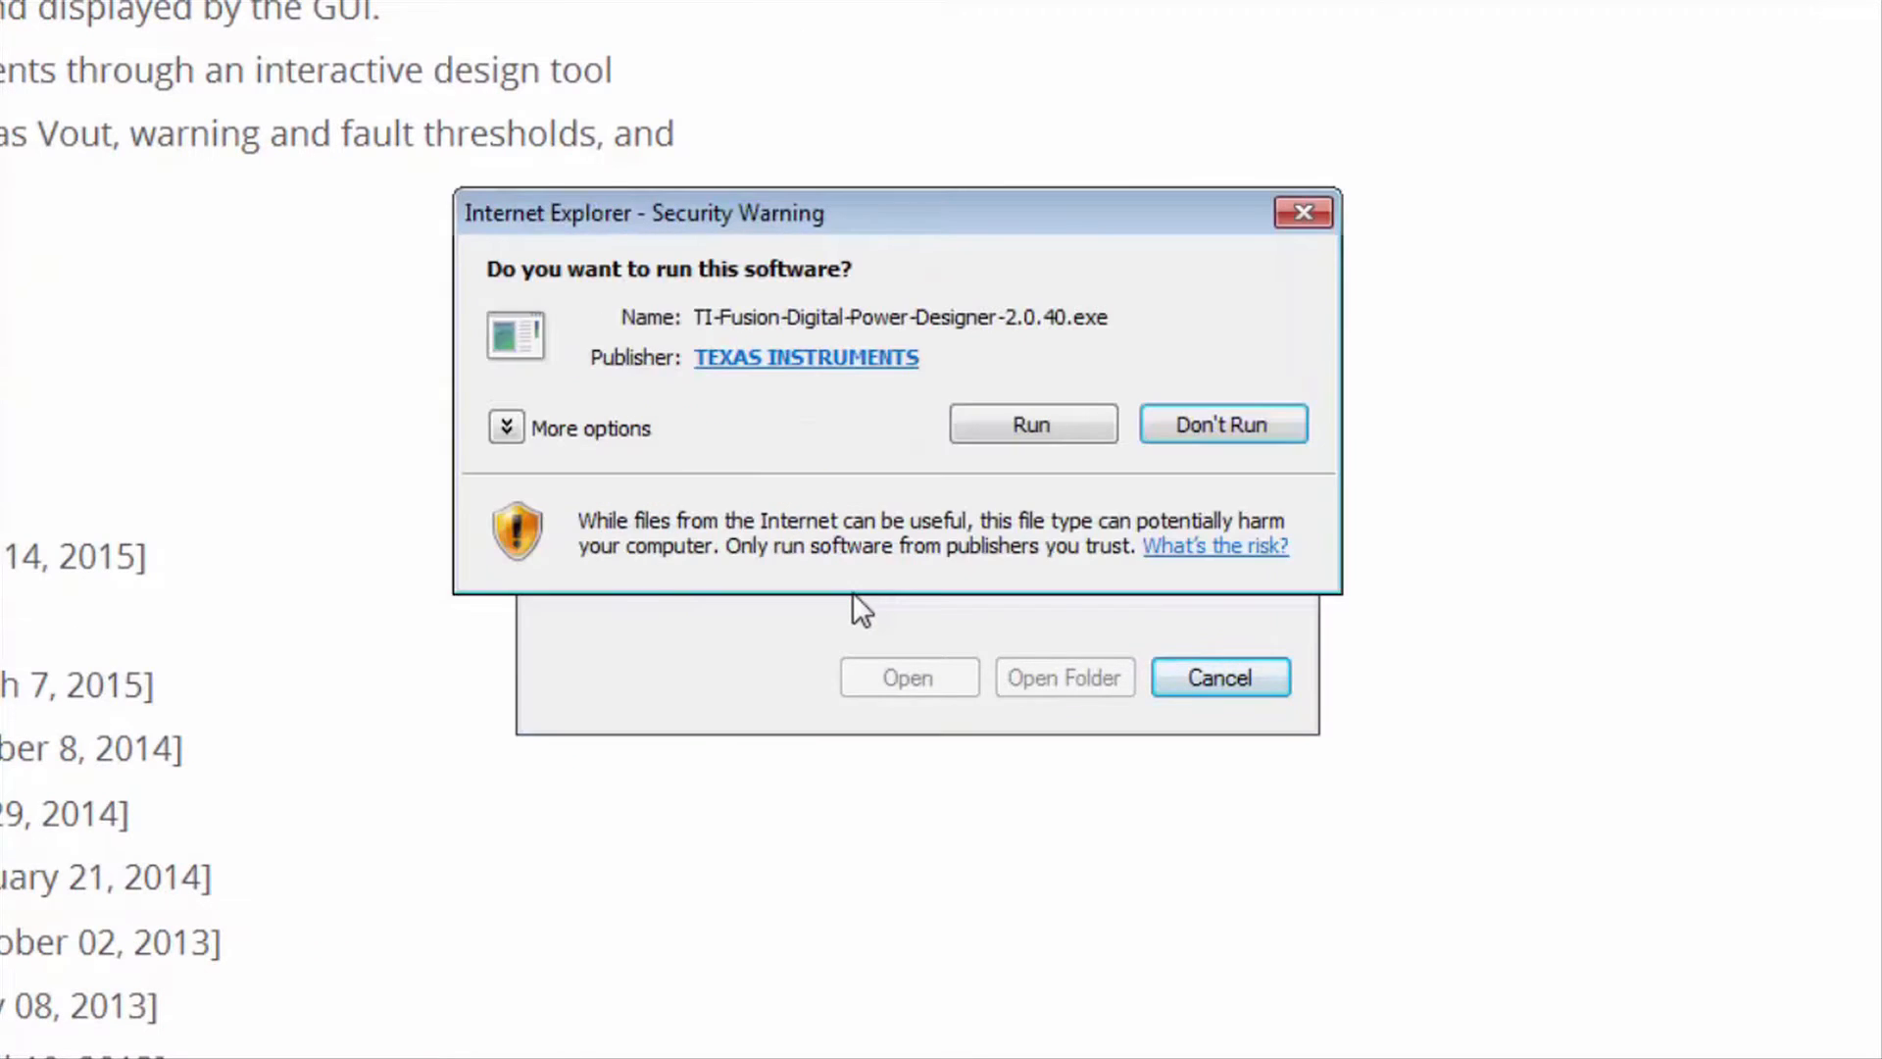
pyautogui.click(1012, 422)
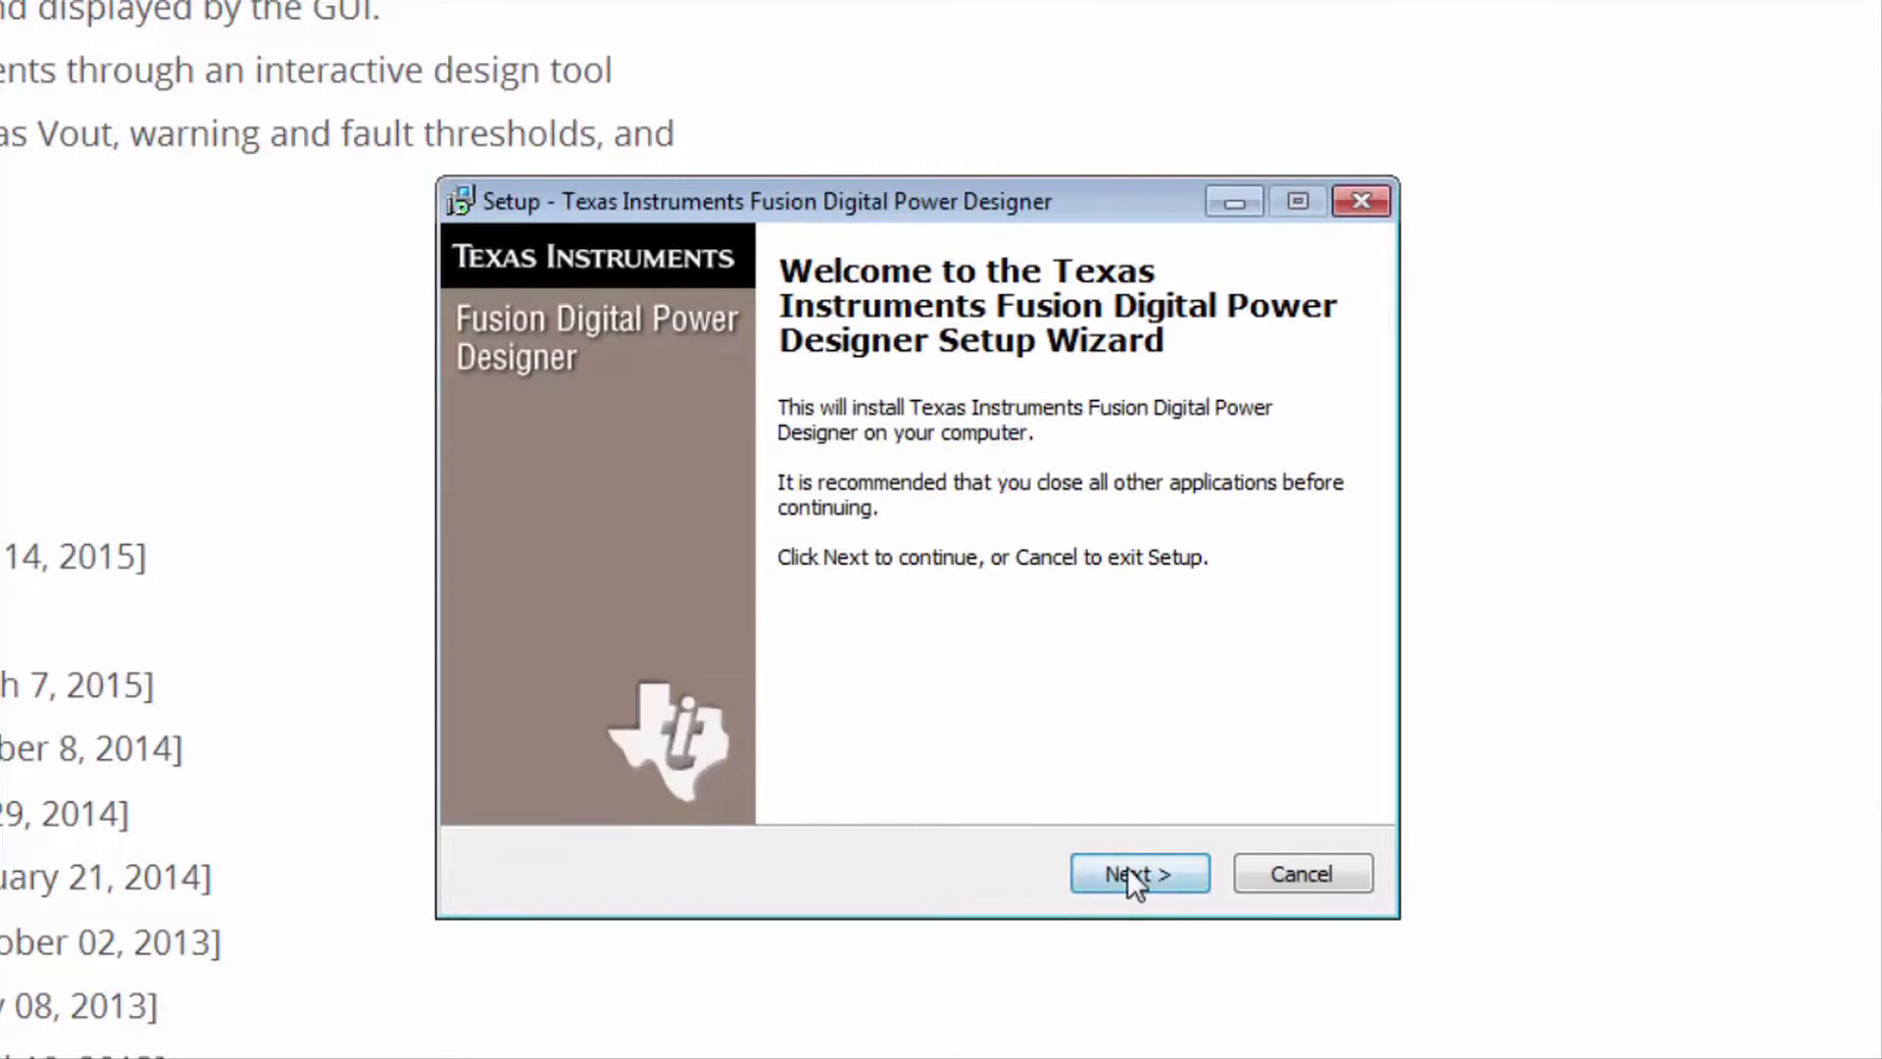
pyautogui.click(1127, 866)
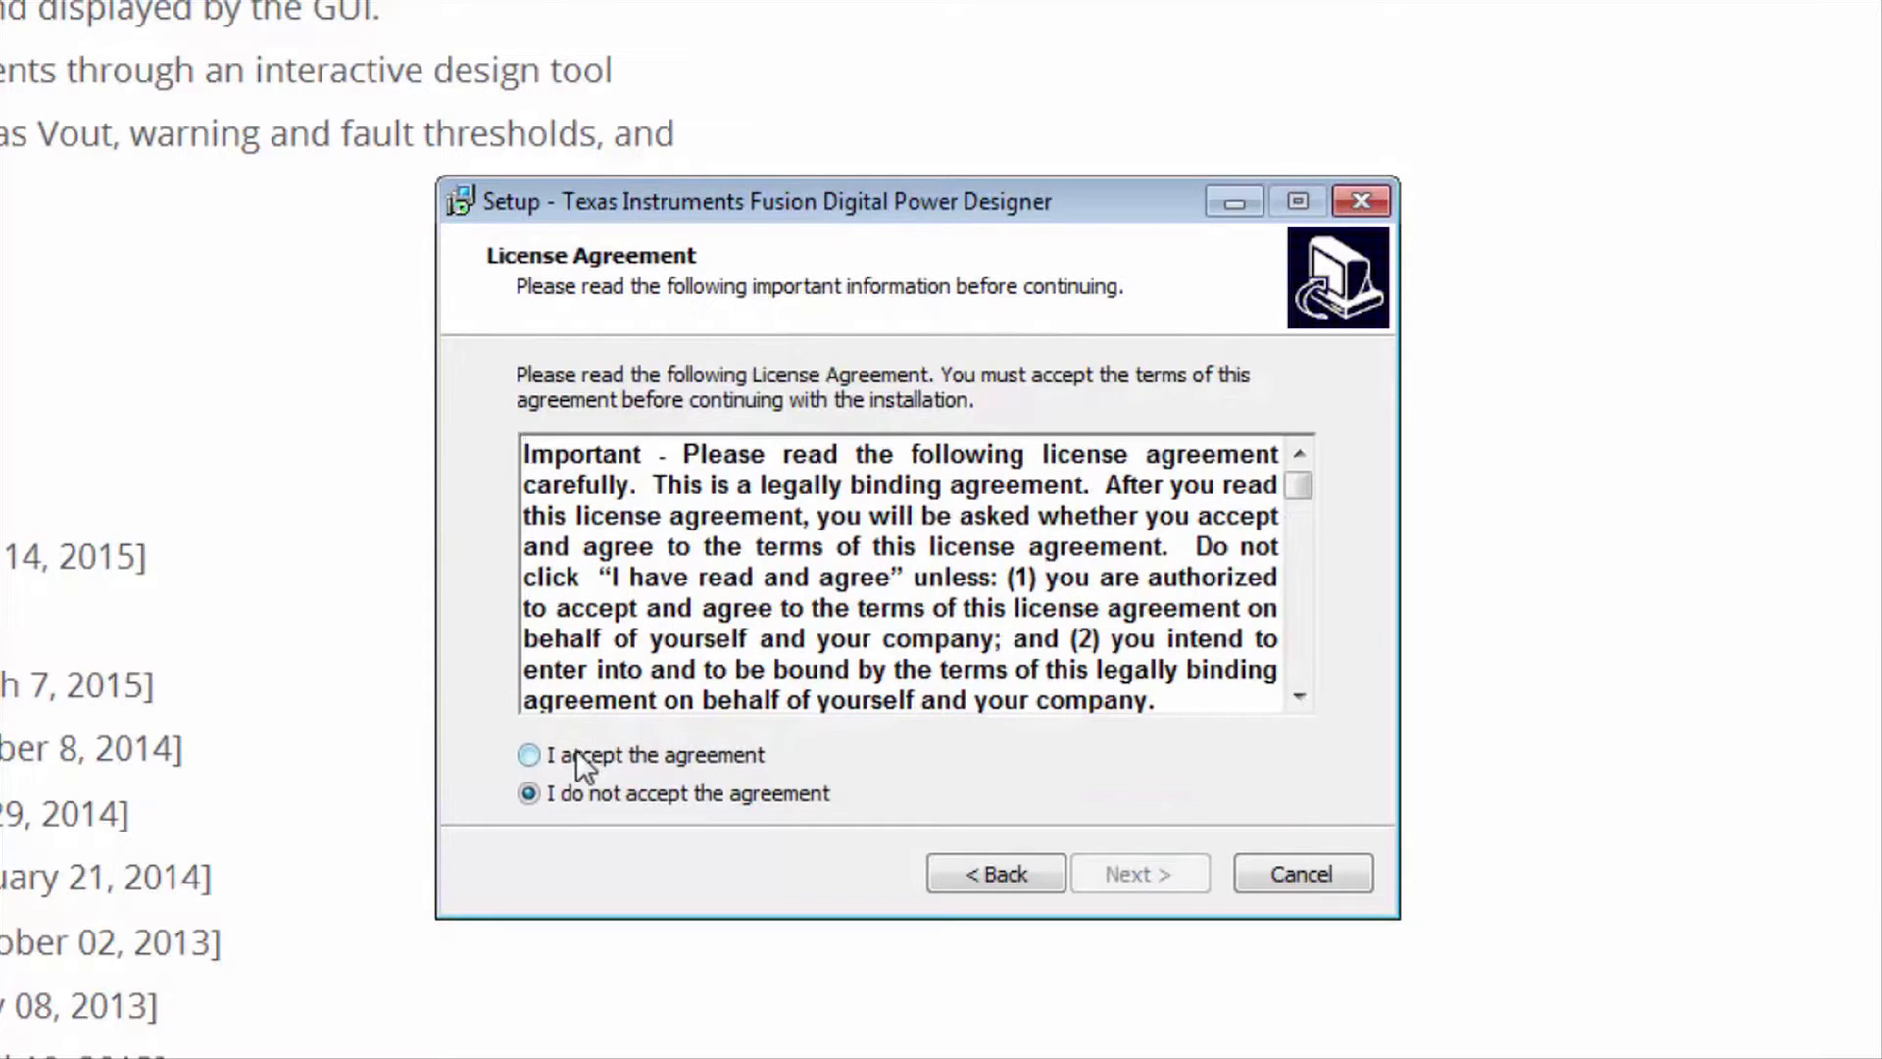
pyautogui.click(578, 755)
pyautogui.click(1127, 872)
pyautogui.click(1127, 872)
pyautogui.click(1127, 872)
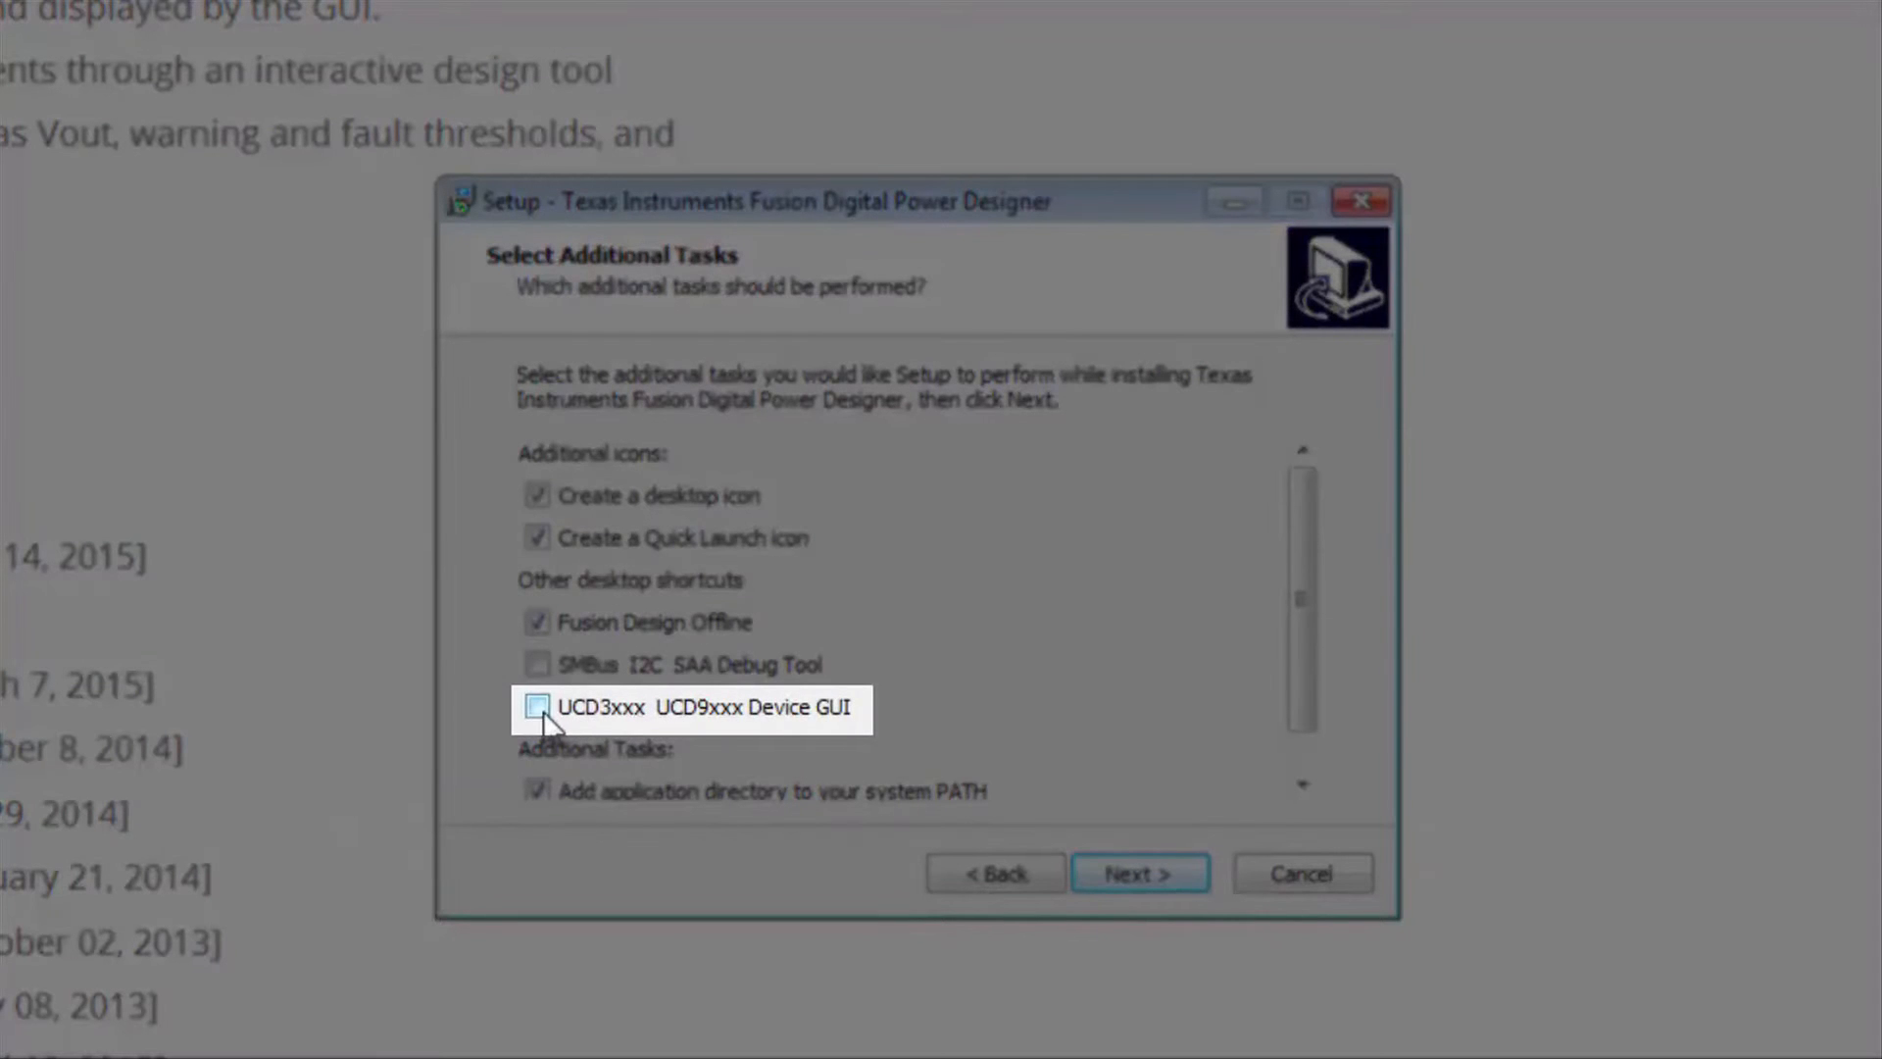
# - Add the UCD3xxx UCD9xxx Device GUI shortcut and install
pyautogui.click(538, 707)
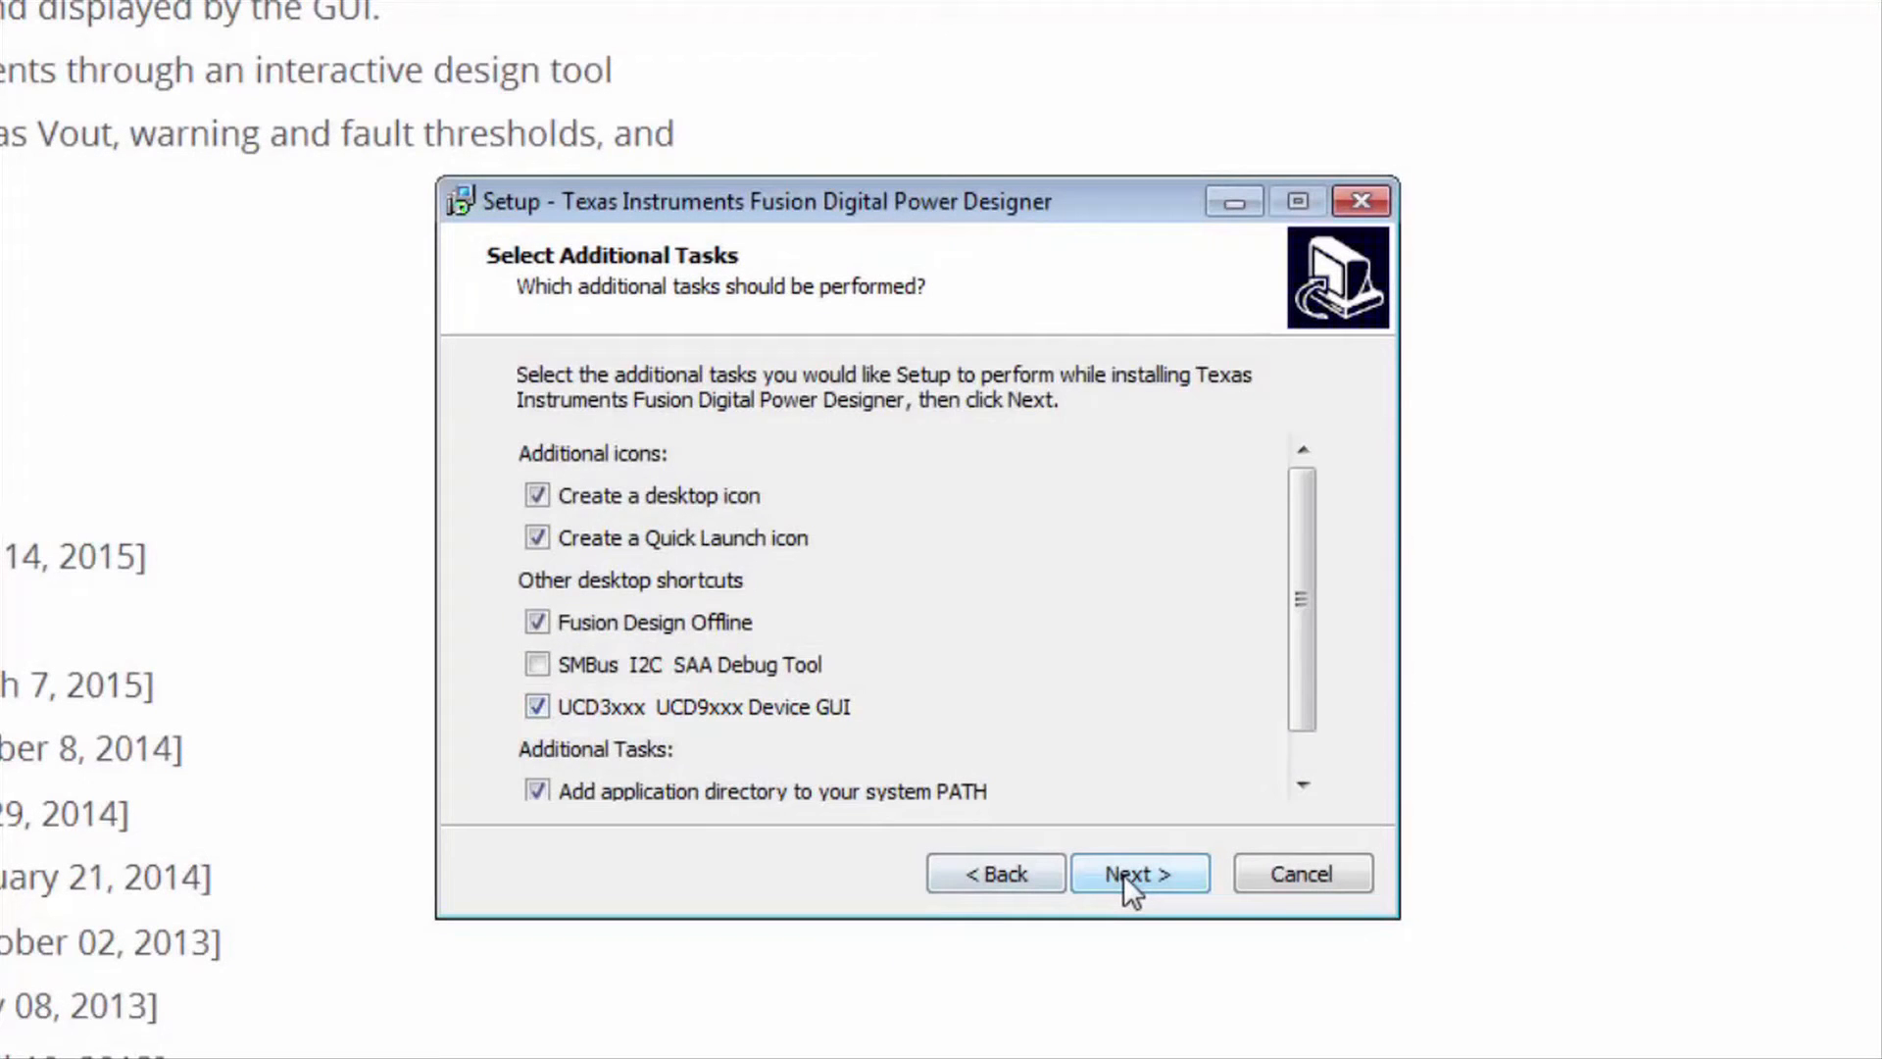
pyautogui.click(1124, 874)
pyautogui.click(1115, 873)
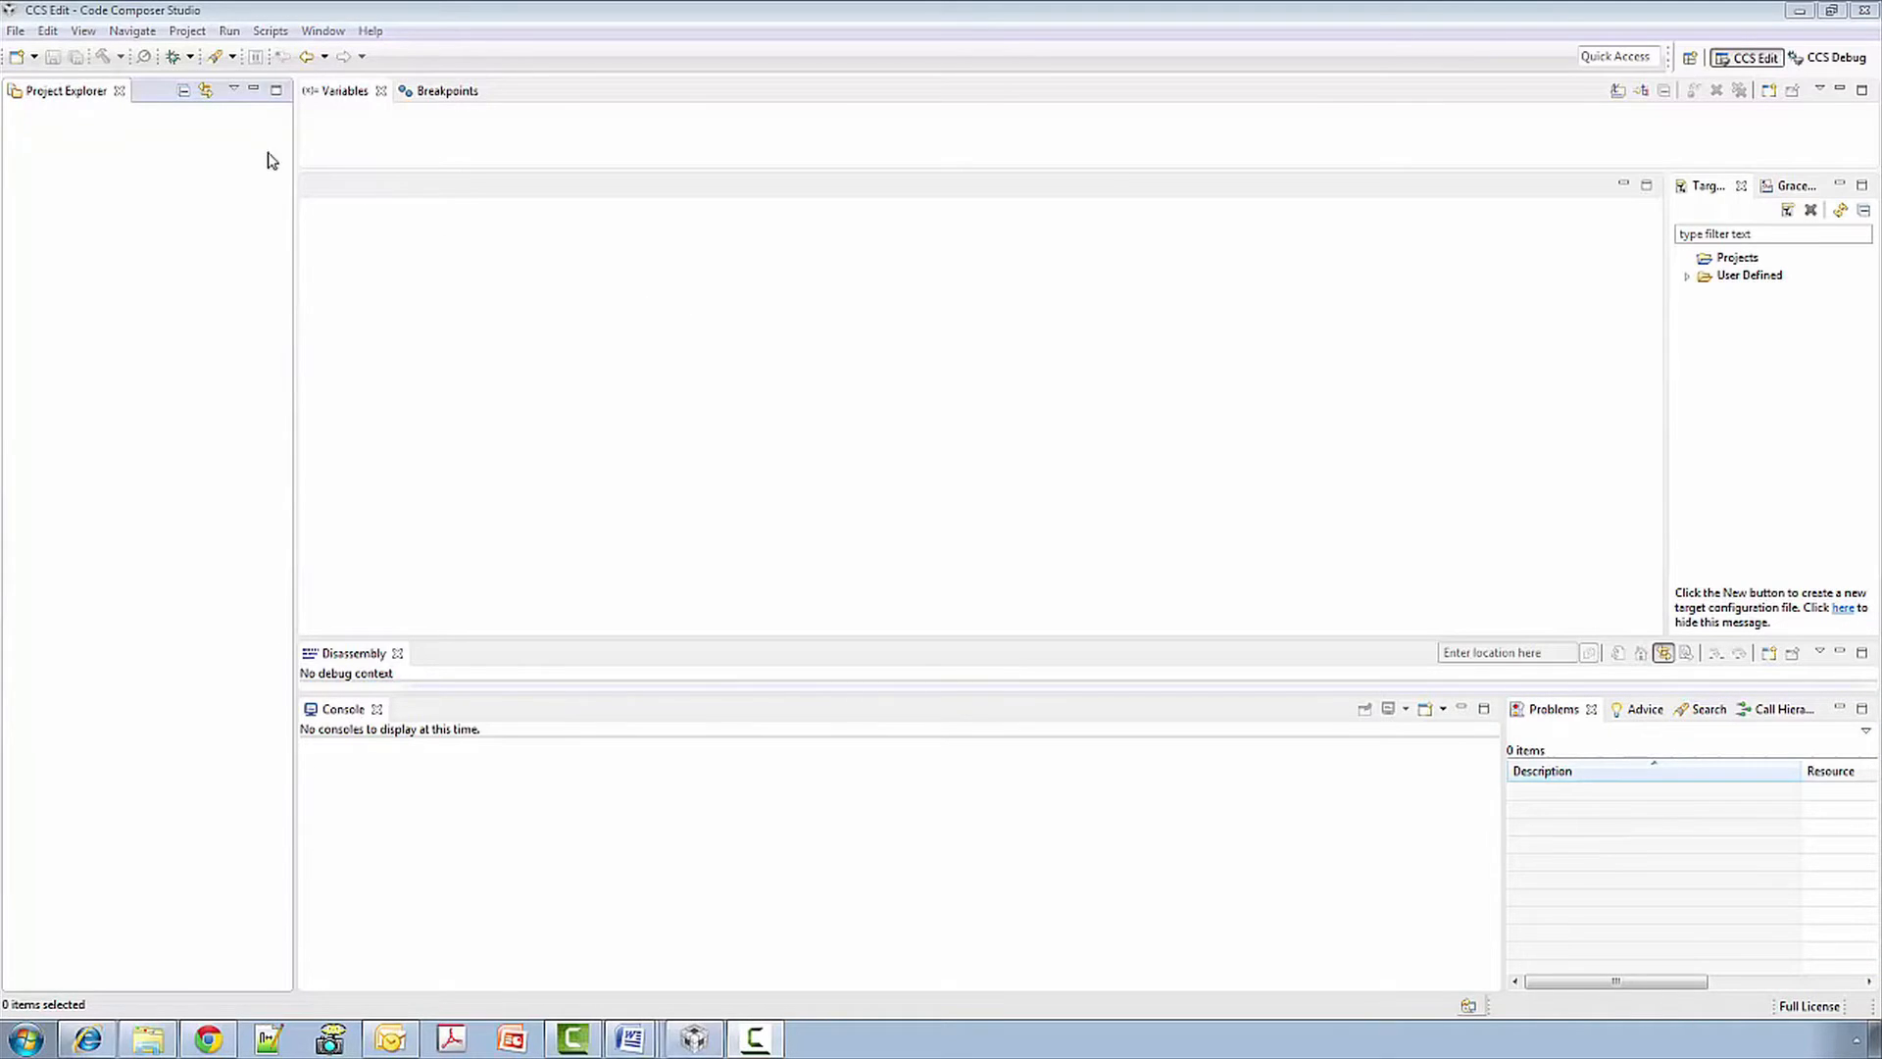
# - Import CCS Projects from C:\DigitalPower\Training-labs\Training Labs\Lab 01 Hello_World, bringing in Lab_1
pyautogui.click(187, 31)
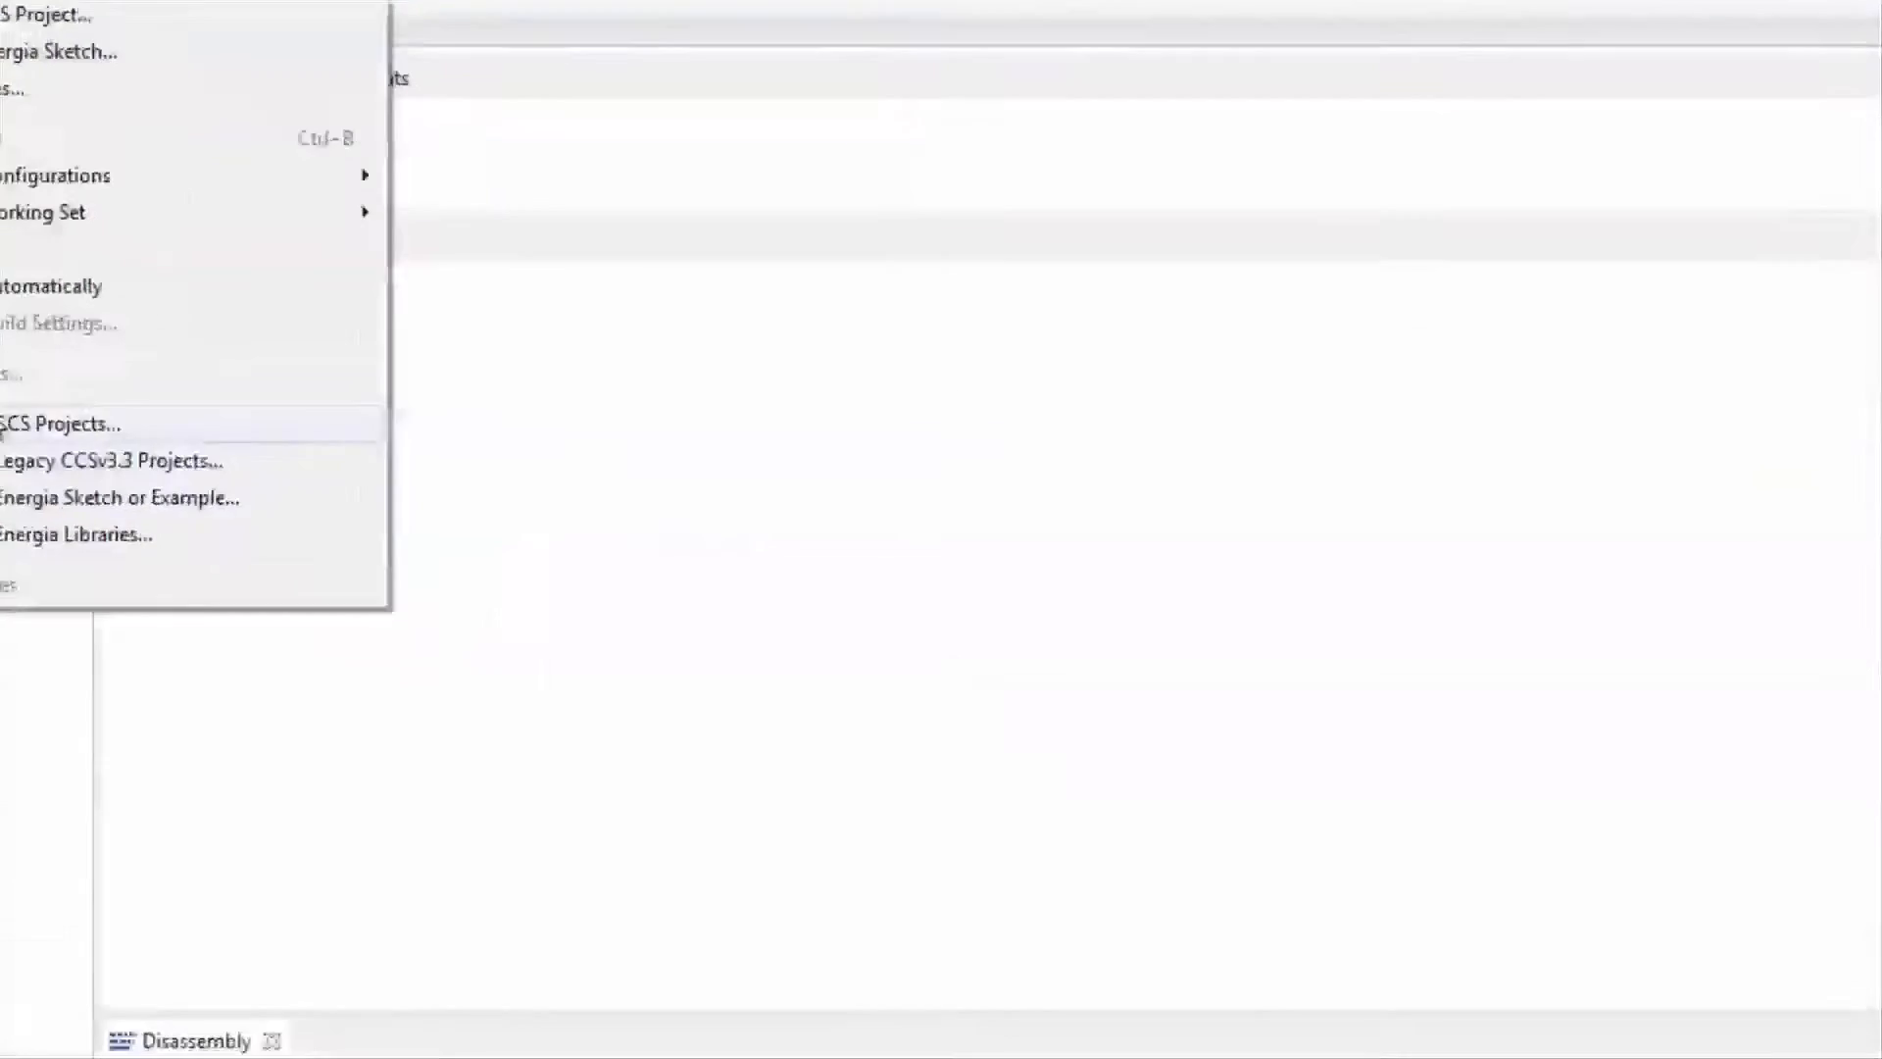
pyautogui.click(424, 530)
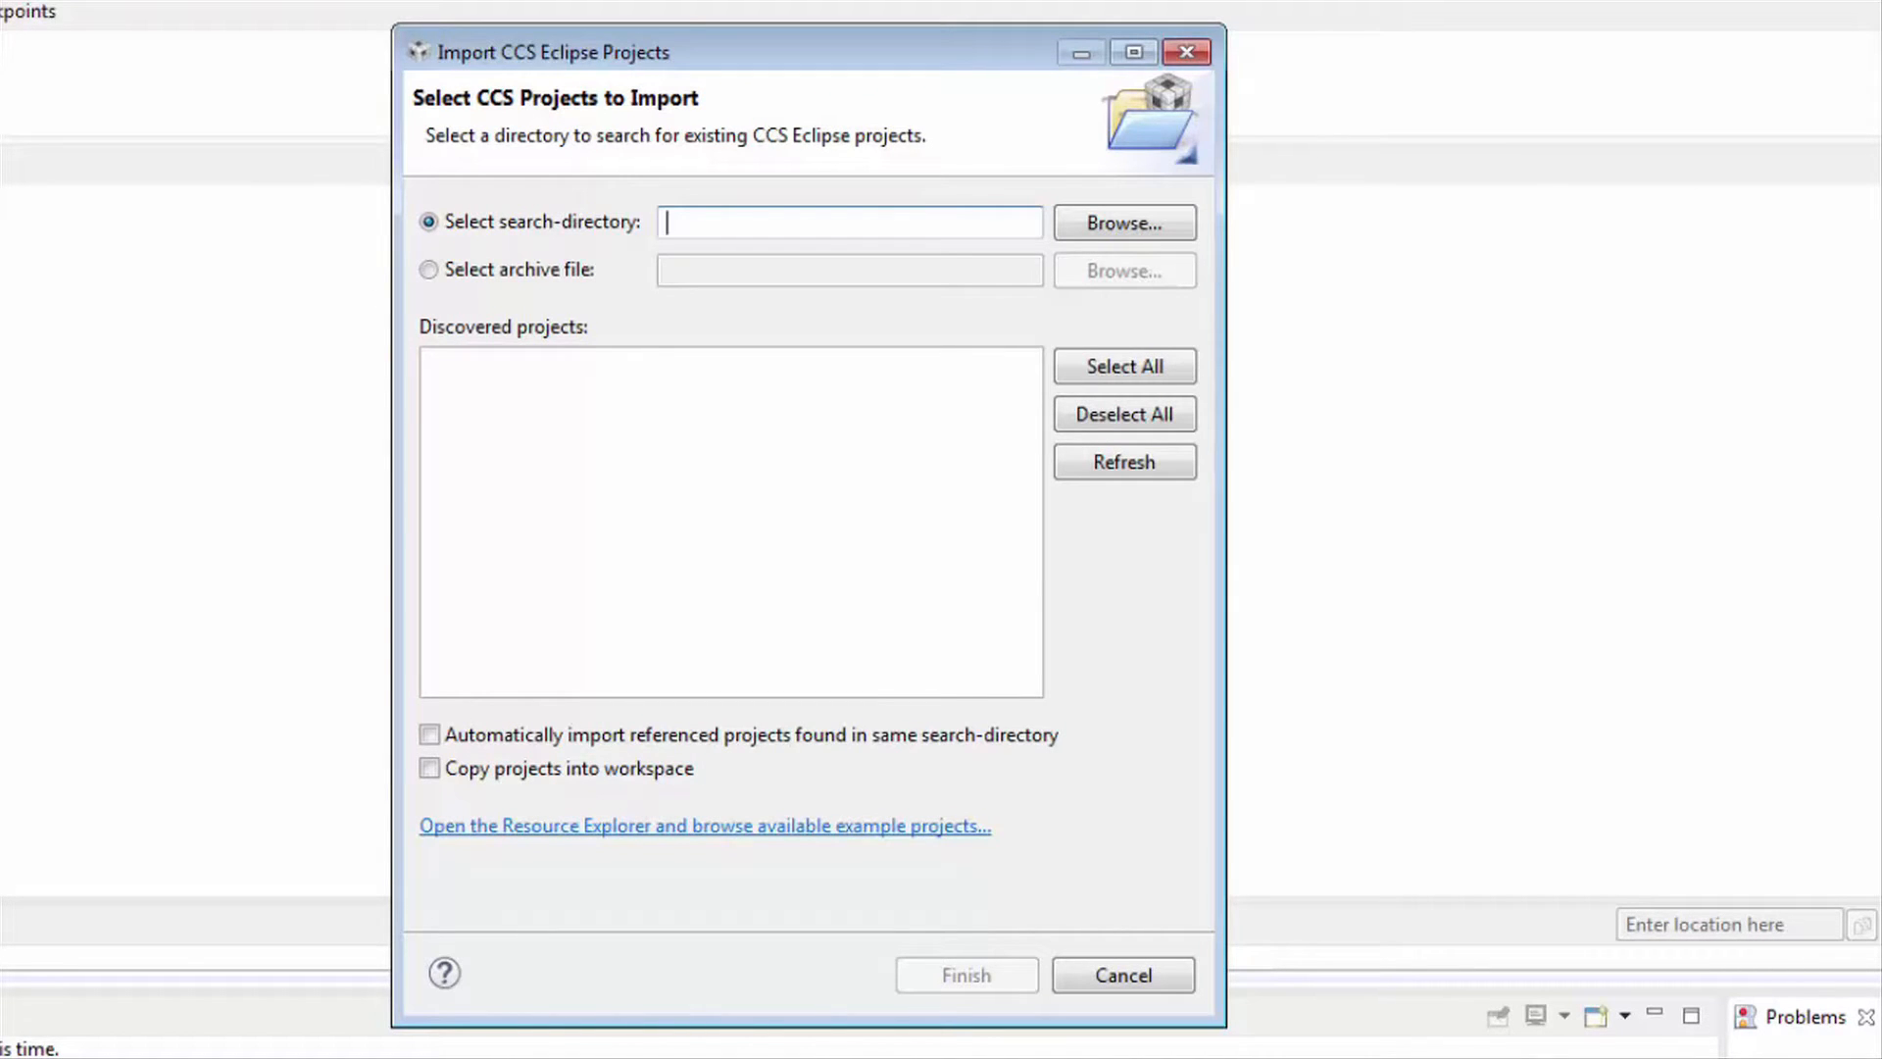
pyautogui.click(1137, 228)
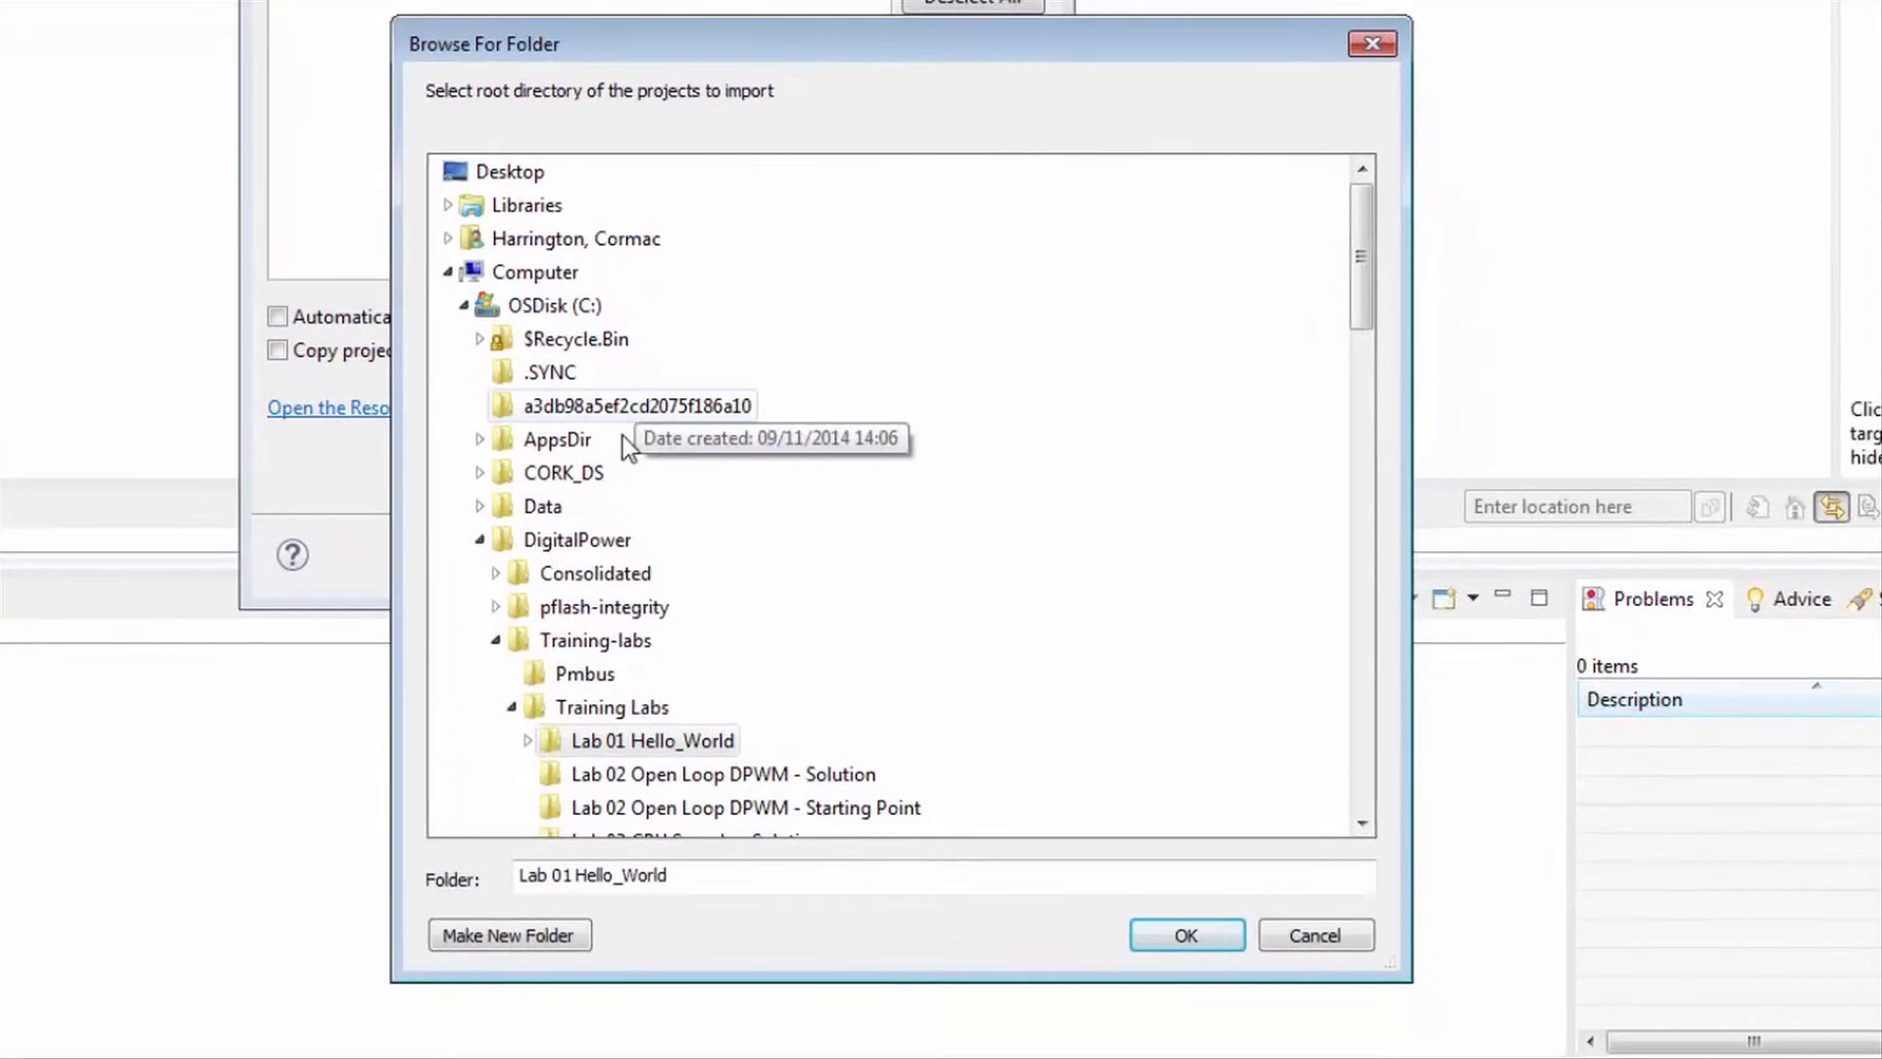
pyautogui.click(654, 730)
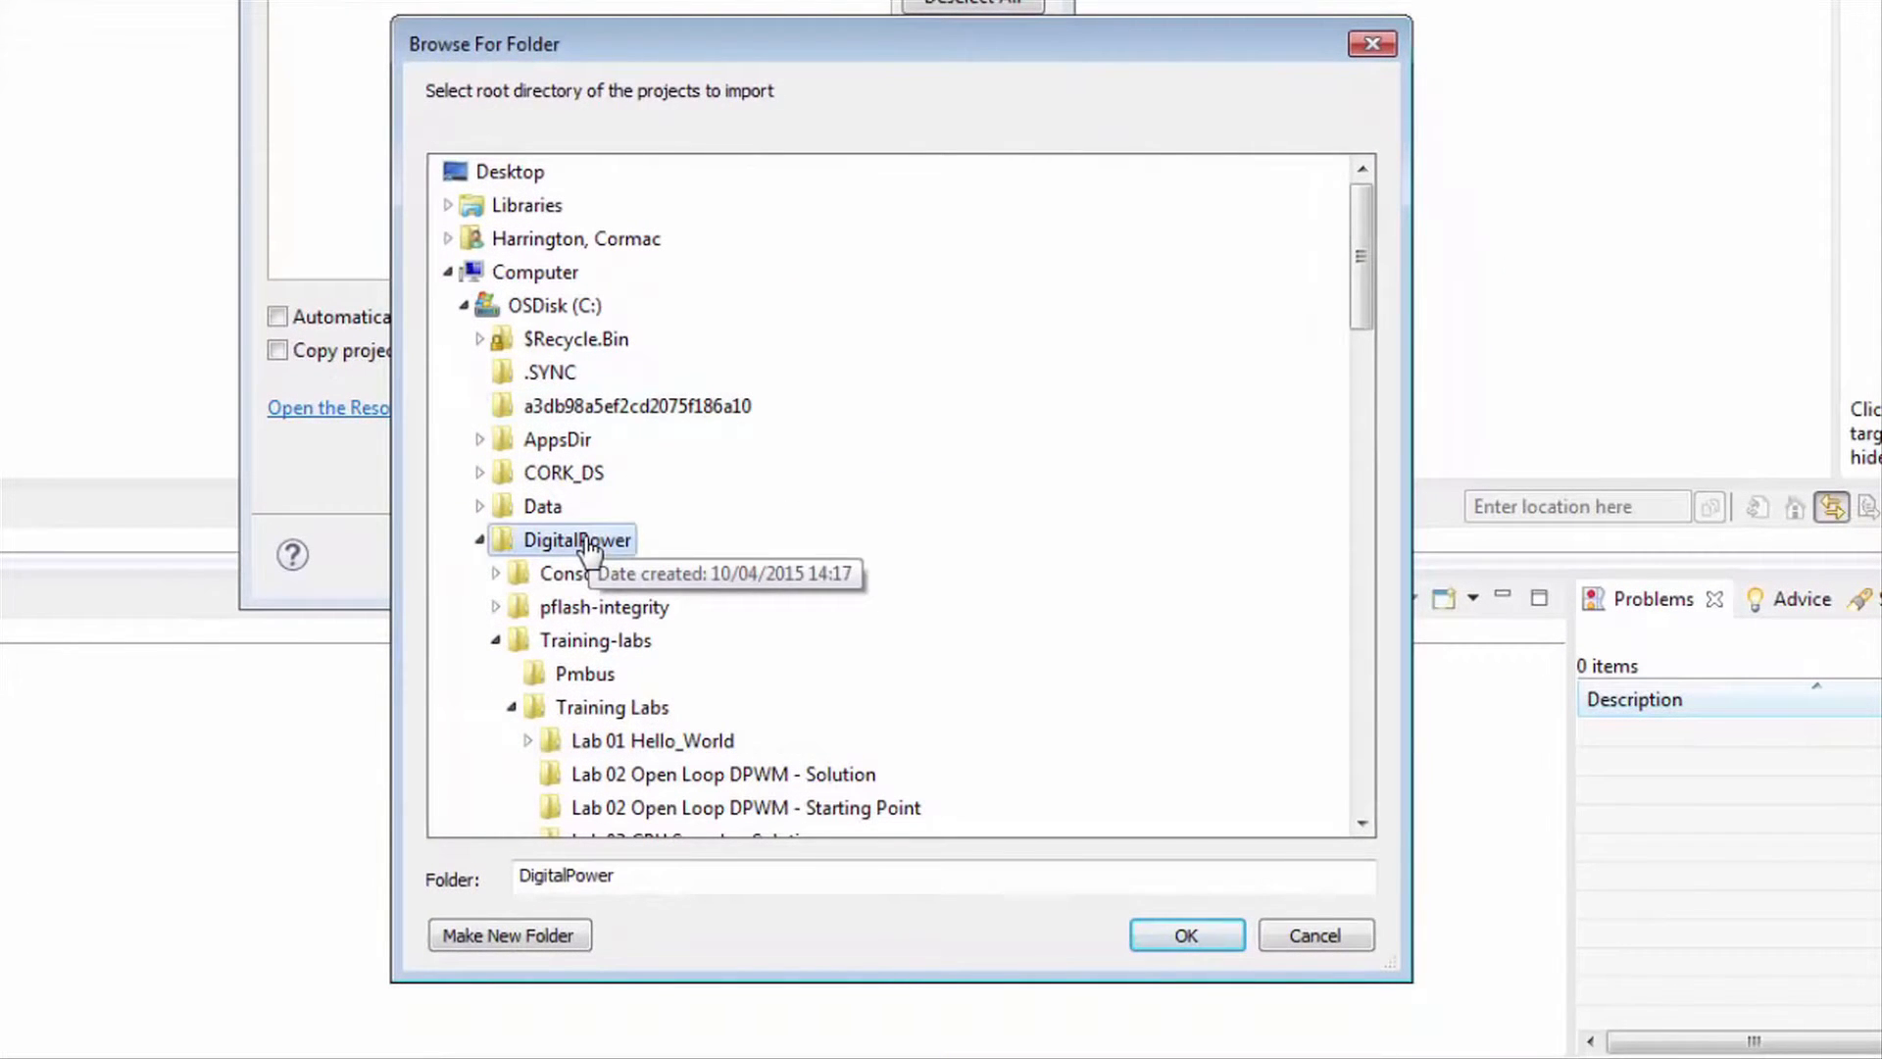
pyautogui.click(598, 642)
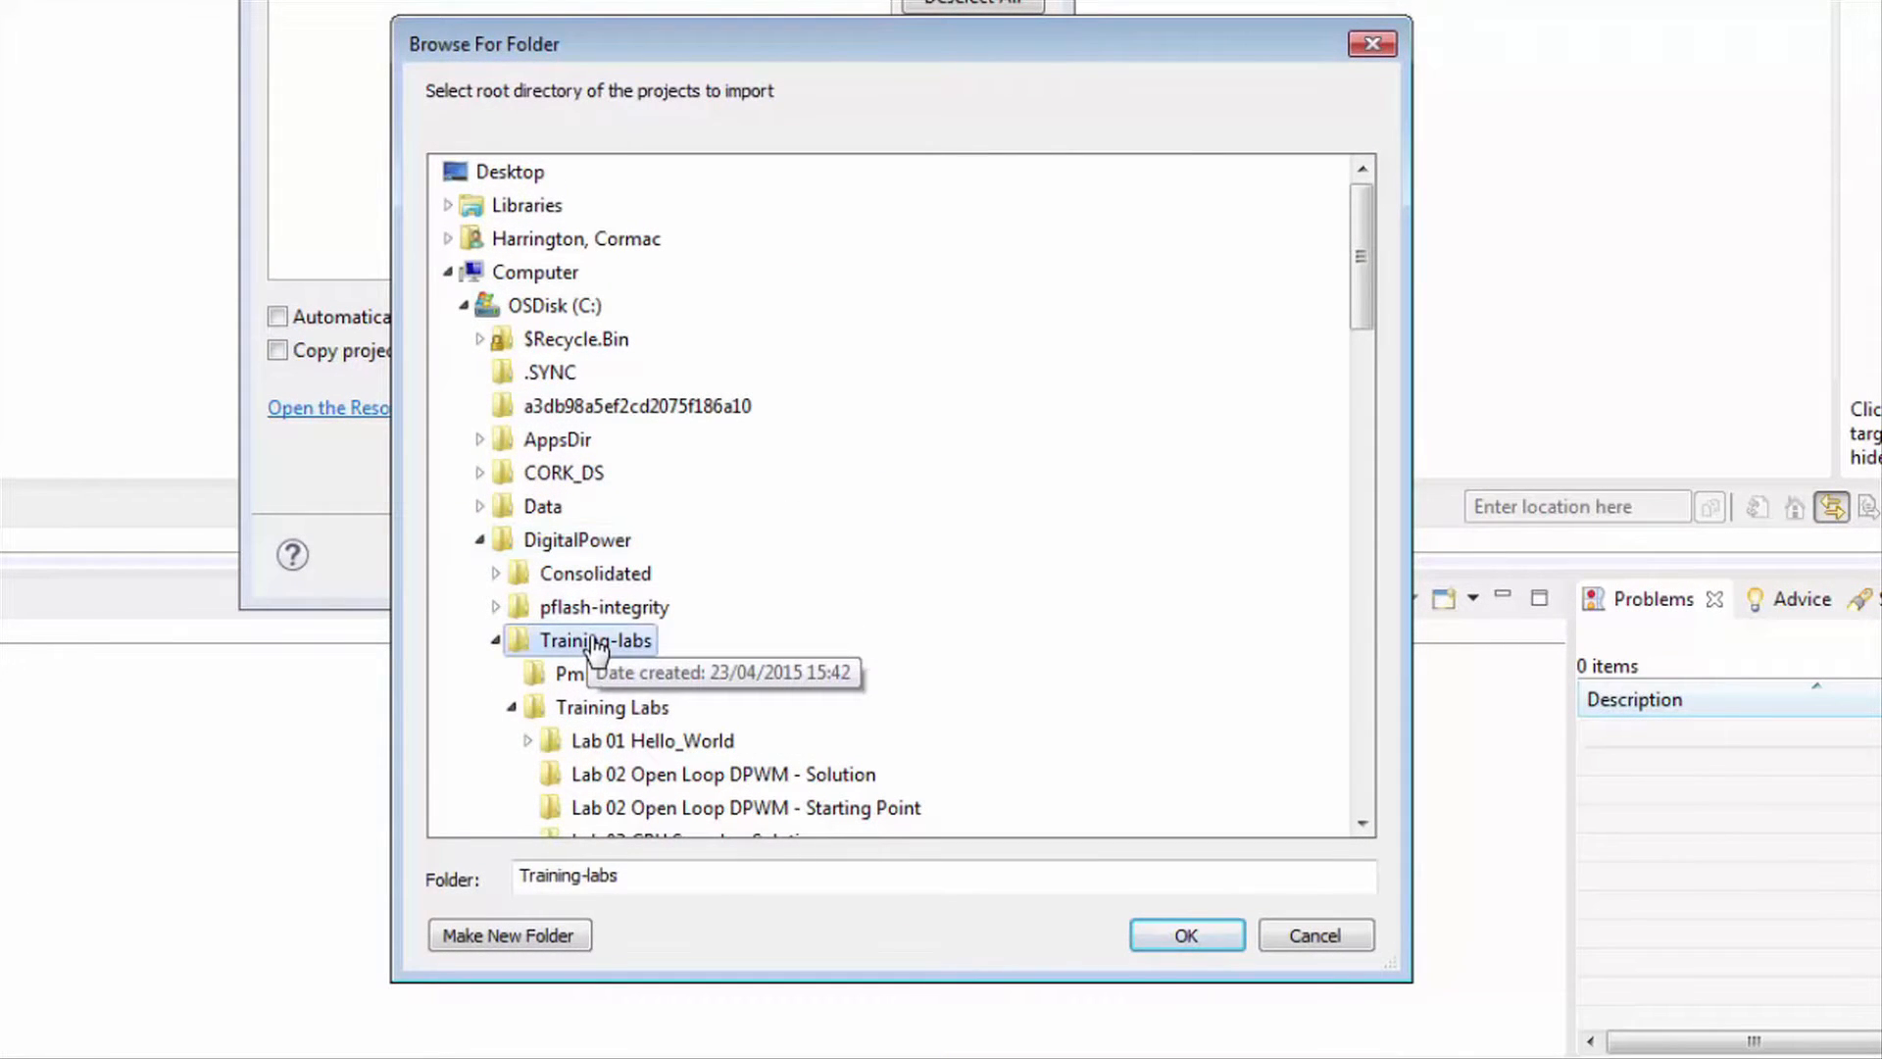
pyautogui.click(621, 742)
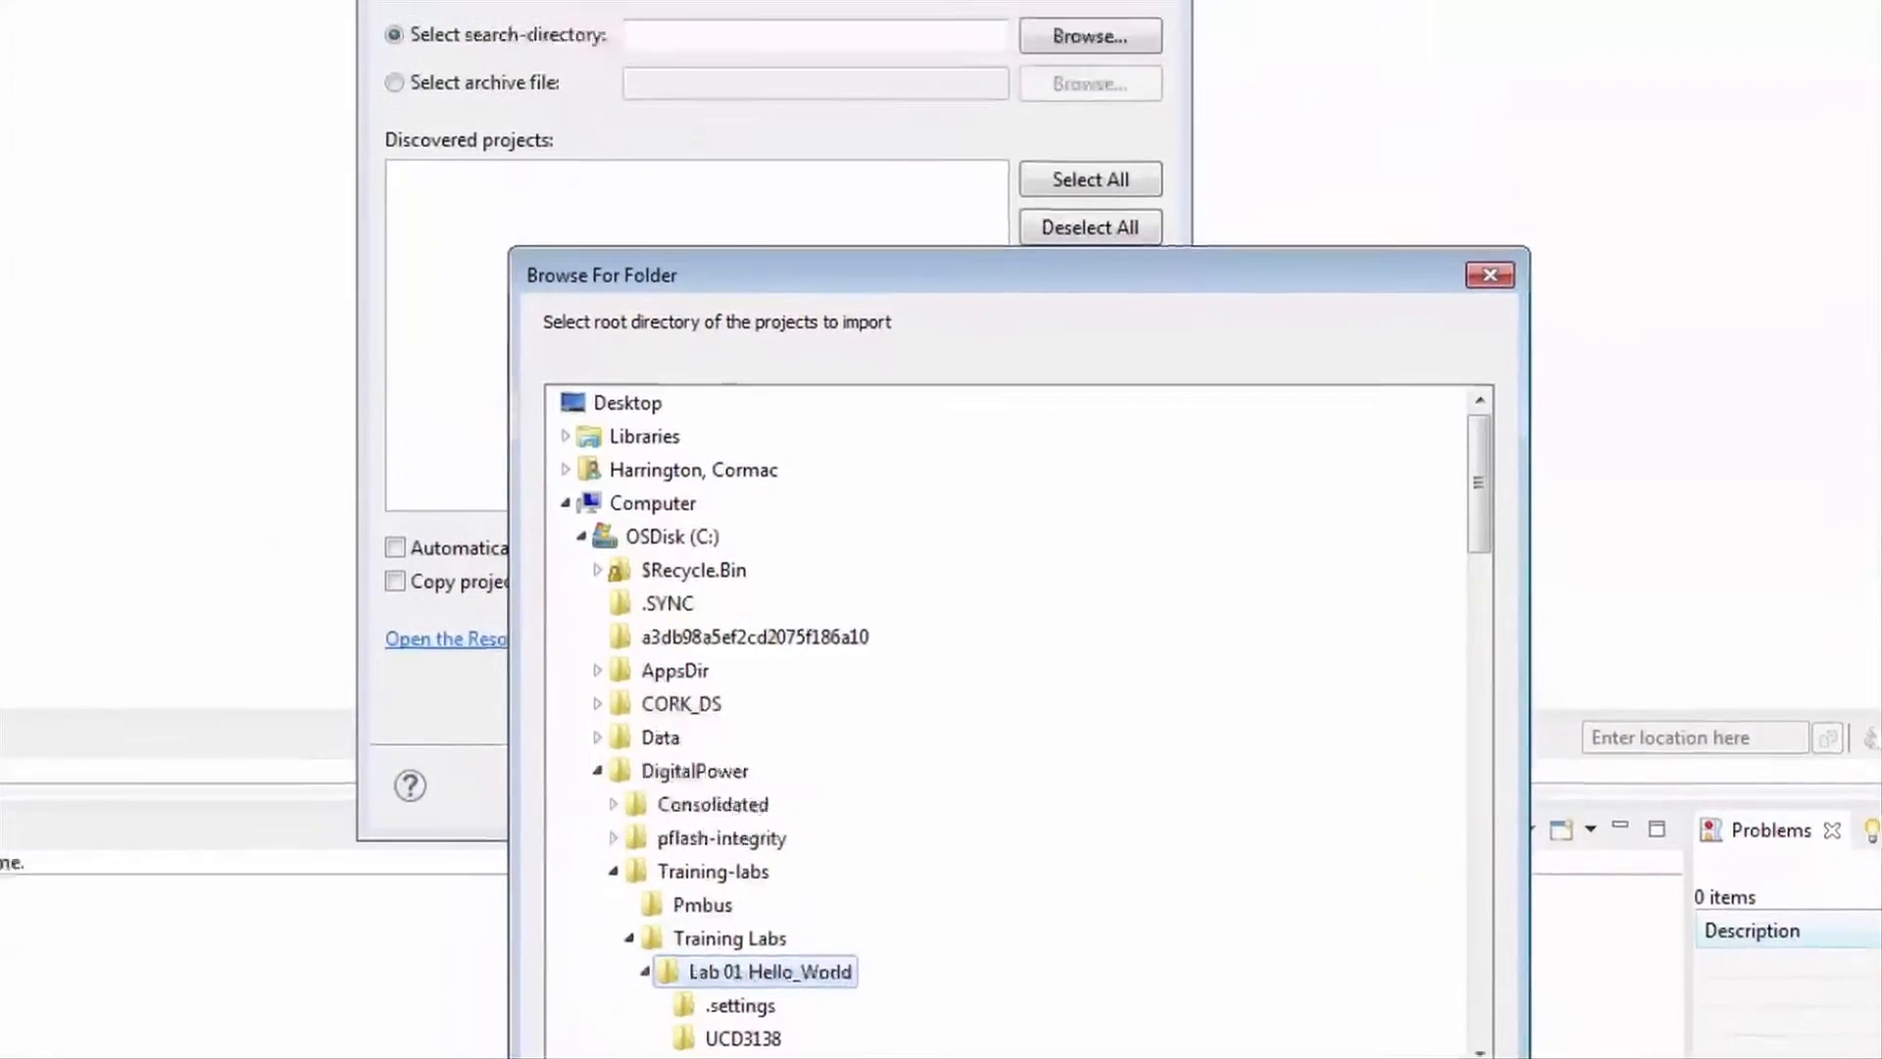
pyautogui.click(1194, 949)
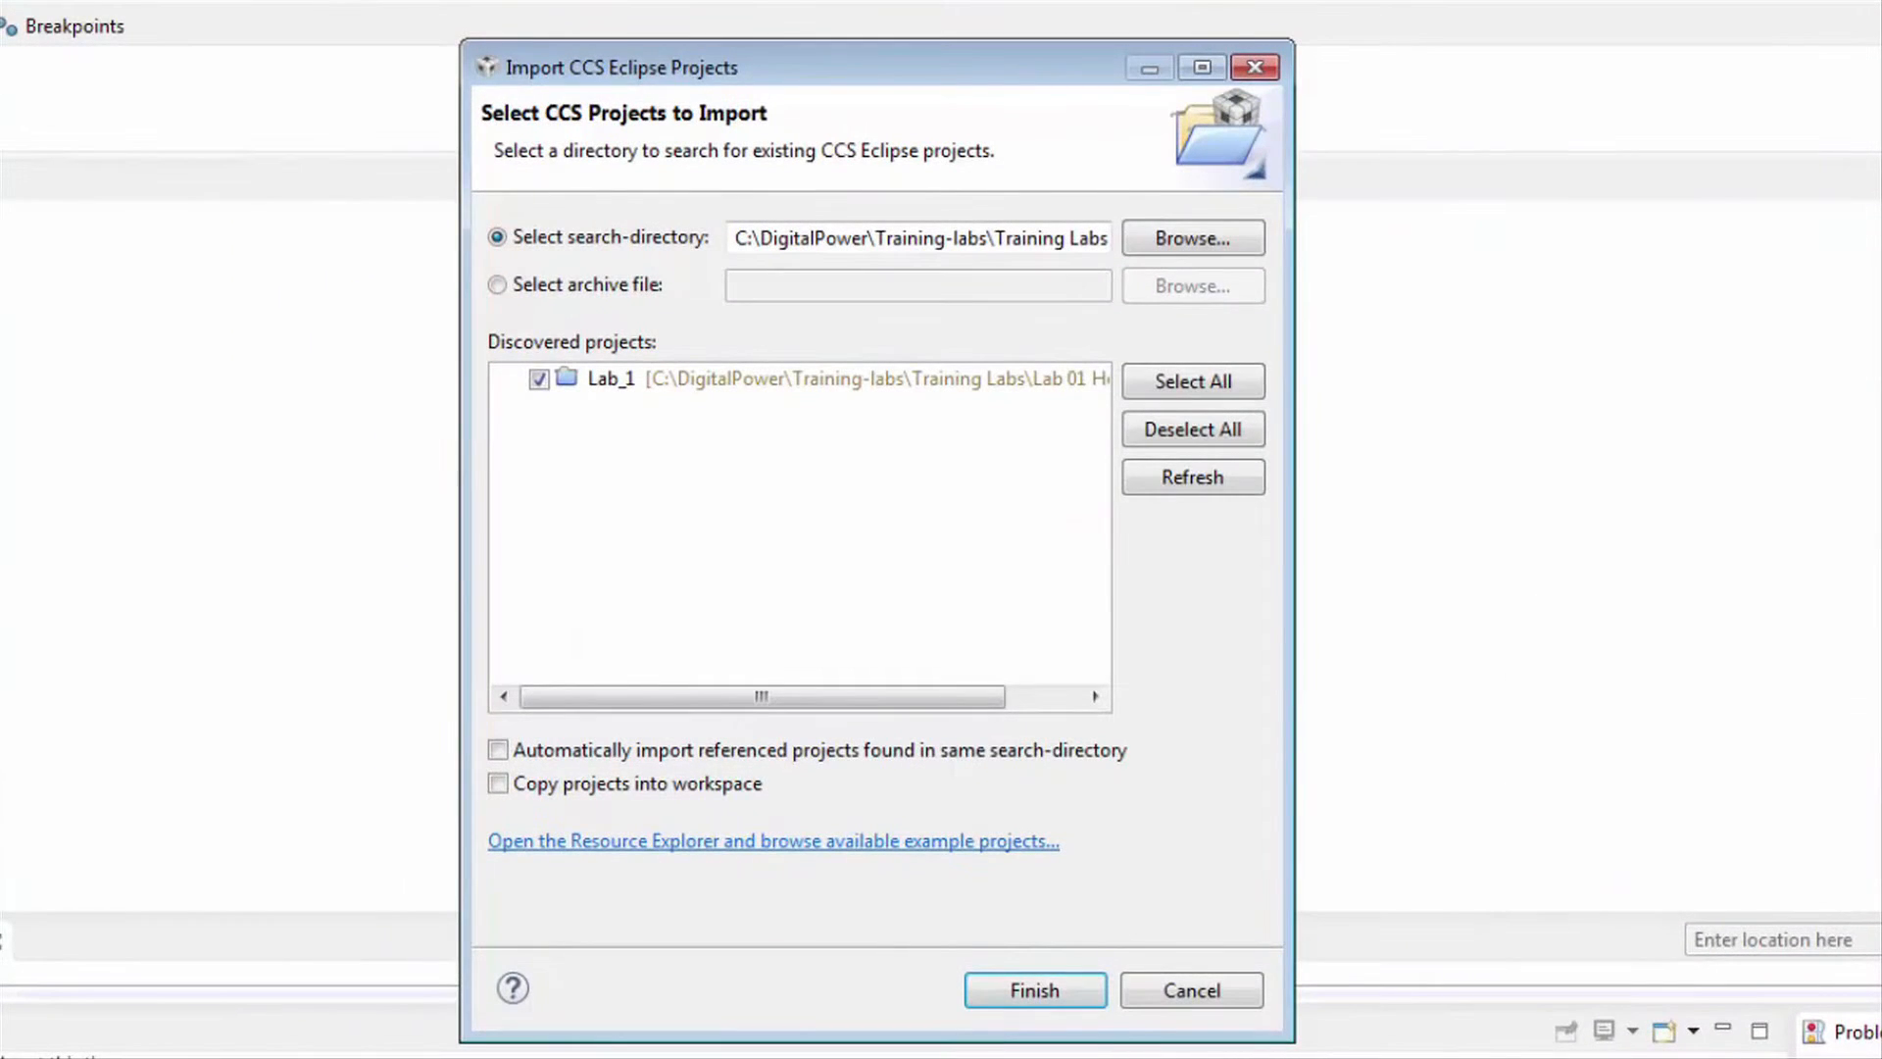
pyautogui.click(1075, 998)
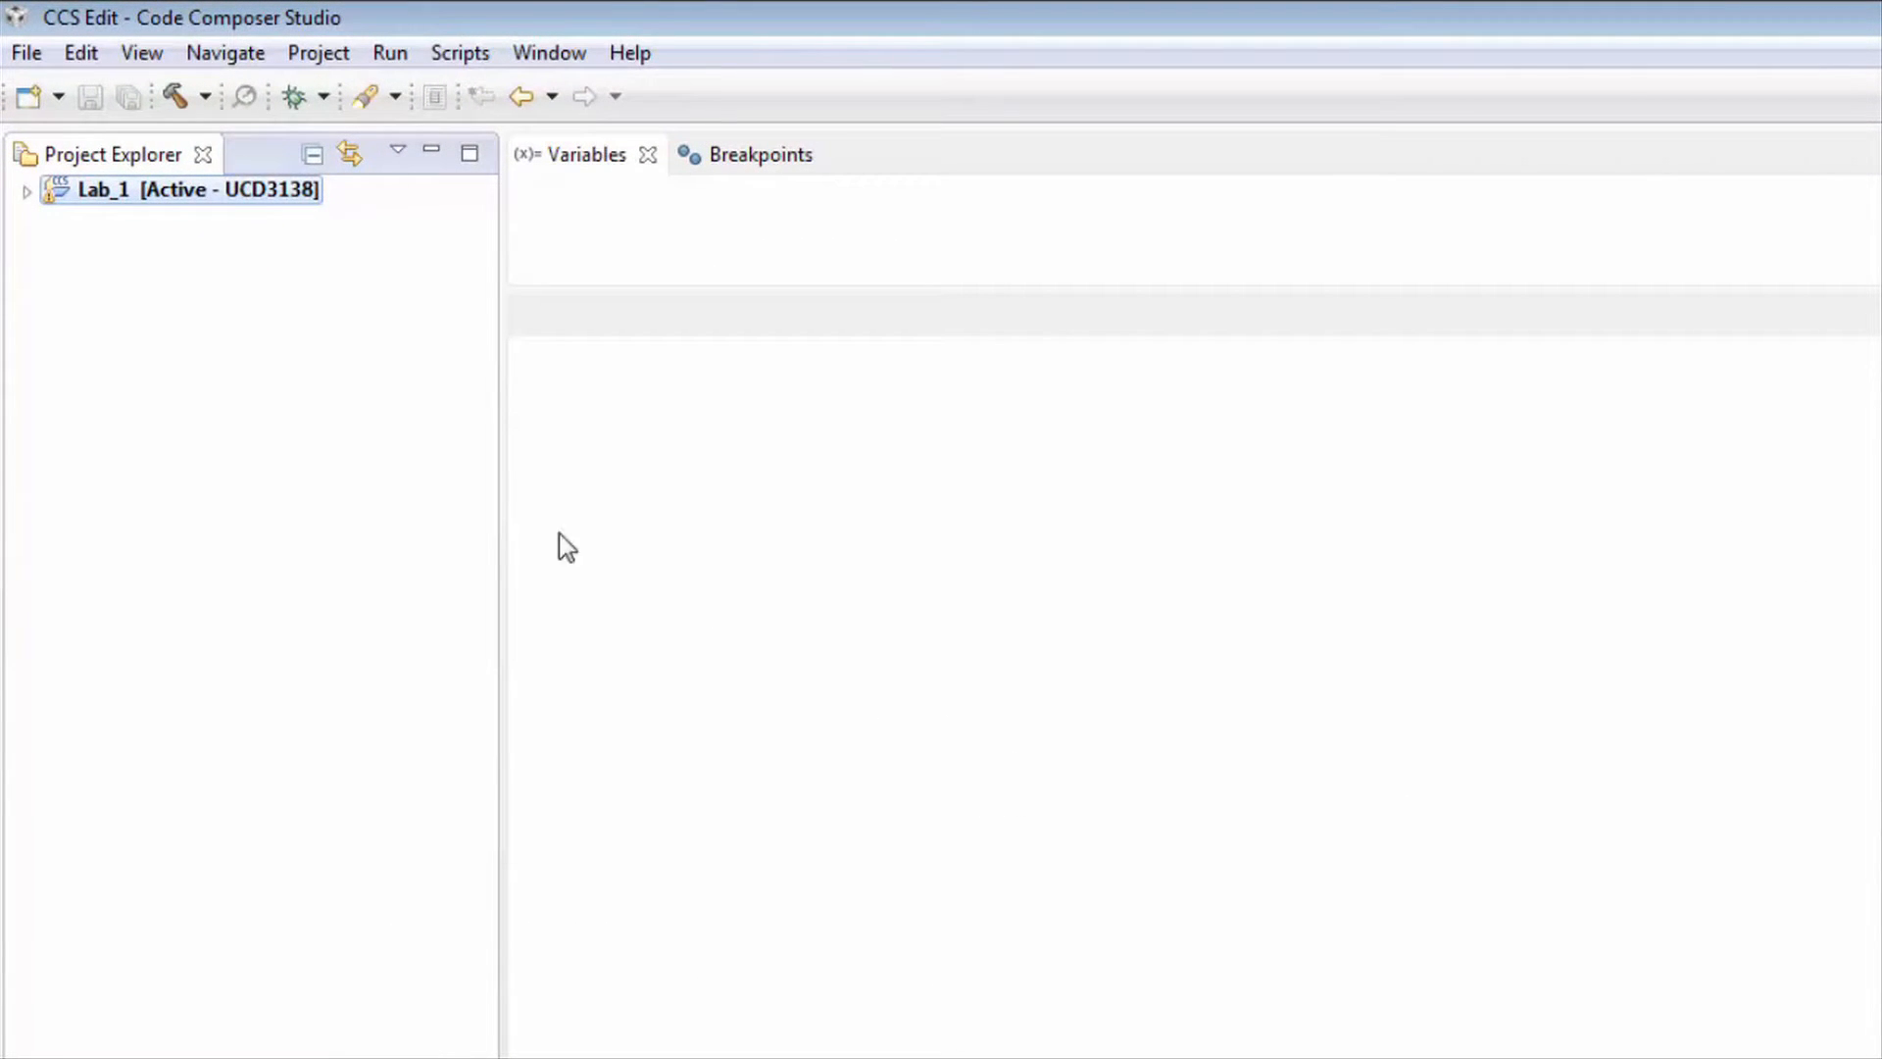
# - Expand Lab_1 in Project Explorer and open its Properties from the context menu
pyautogui.click(29, 193)
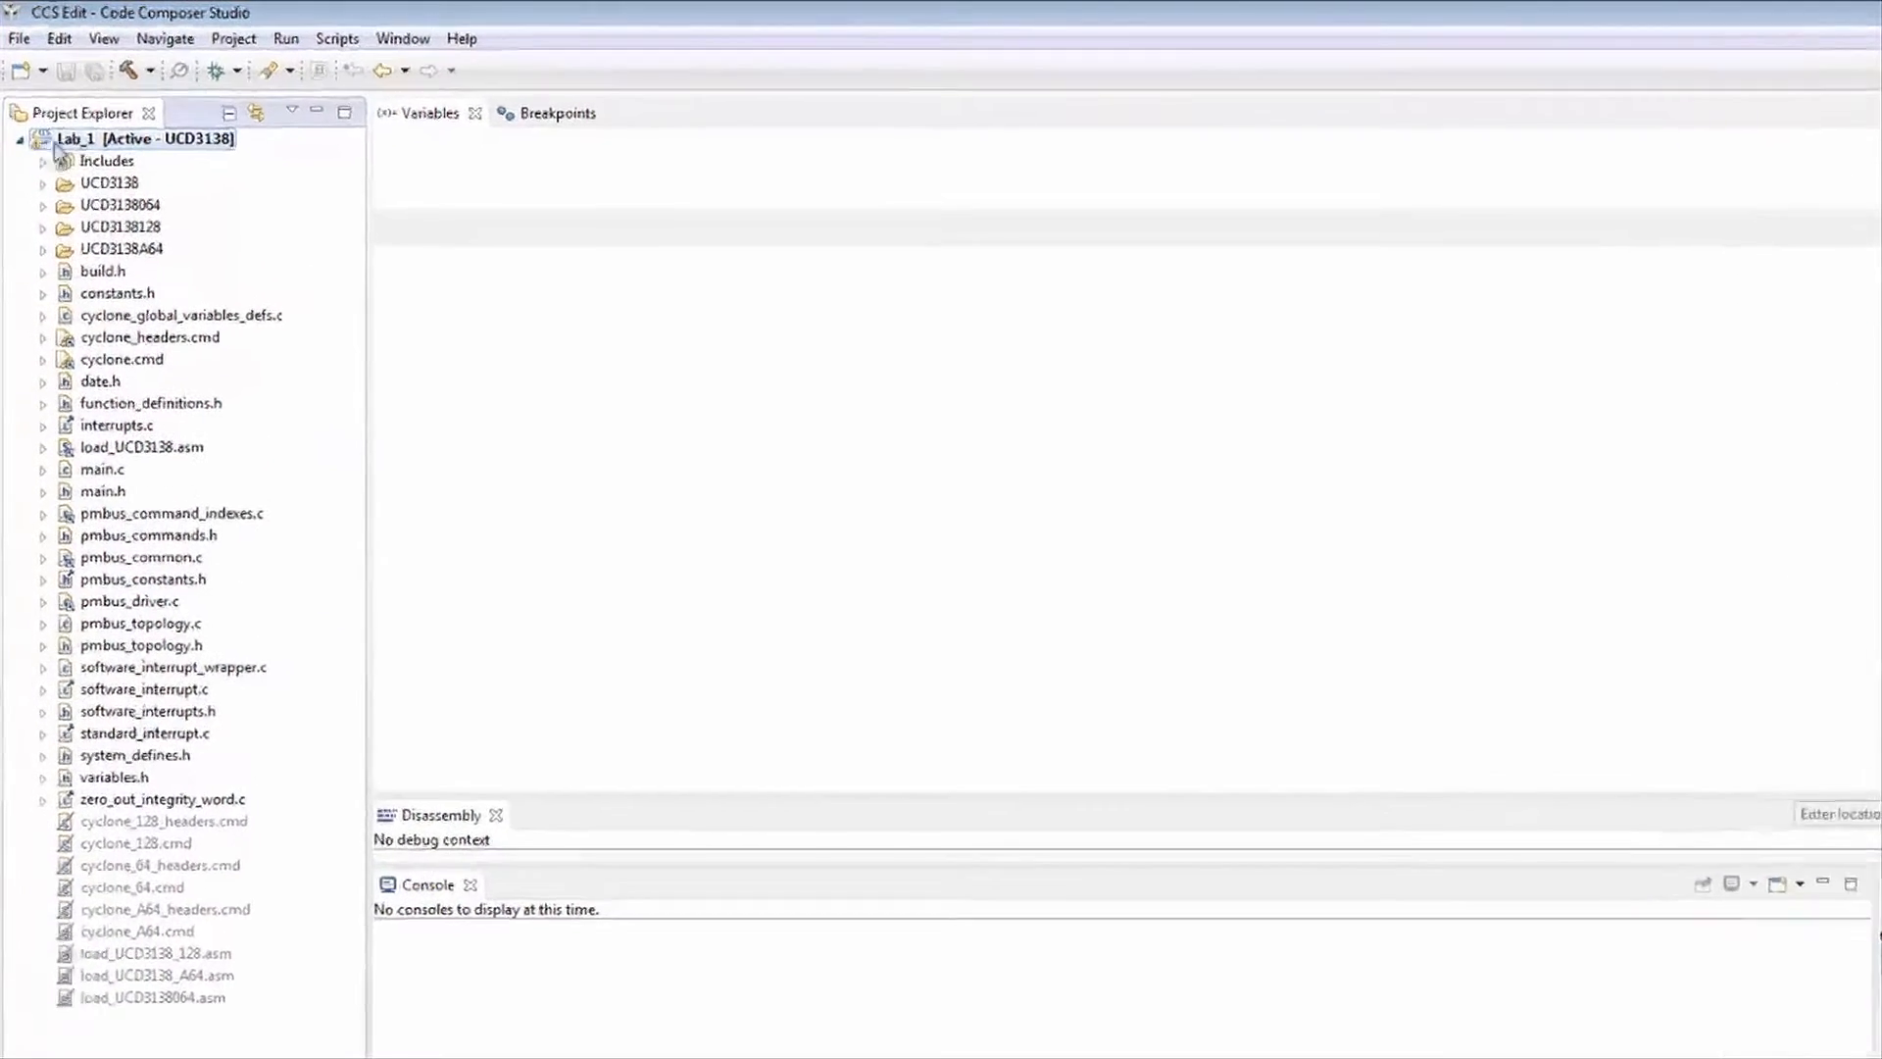
pyautogui.rightClick(61, 113)
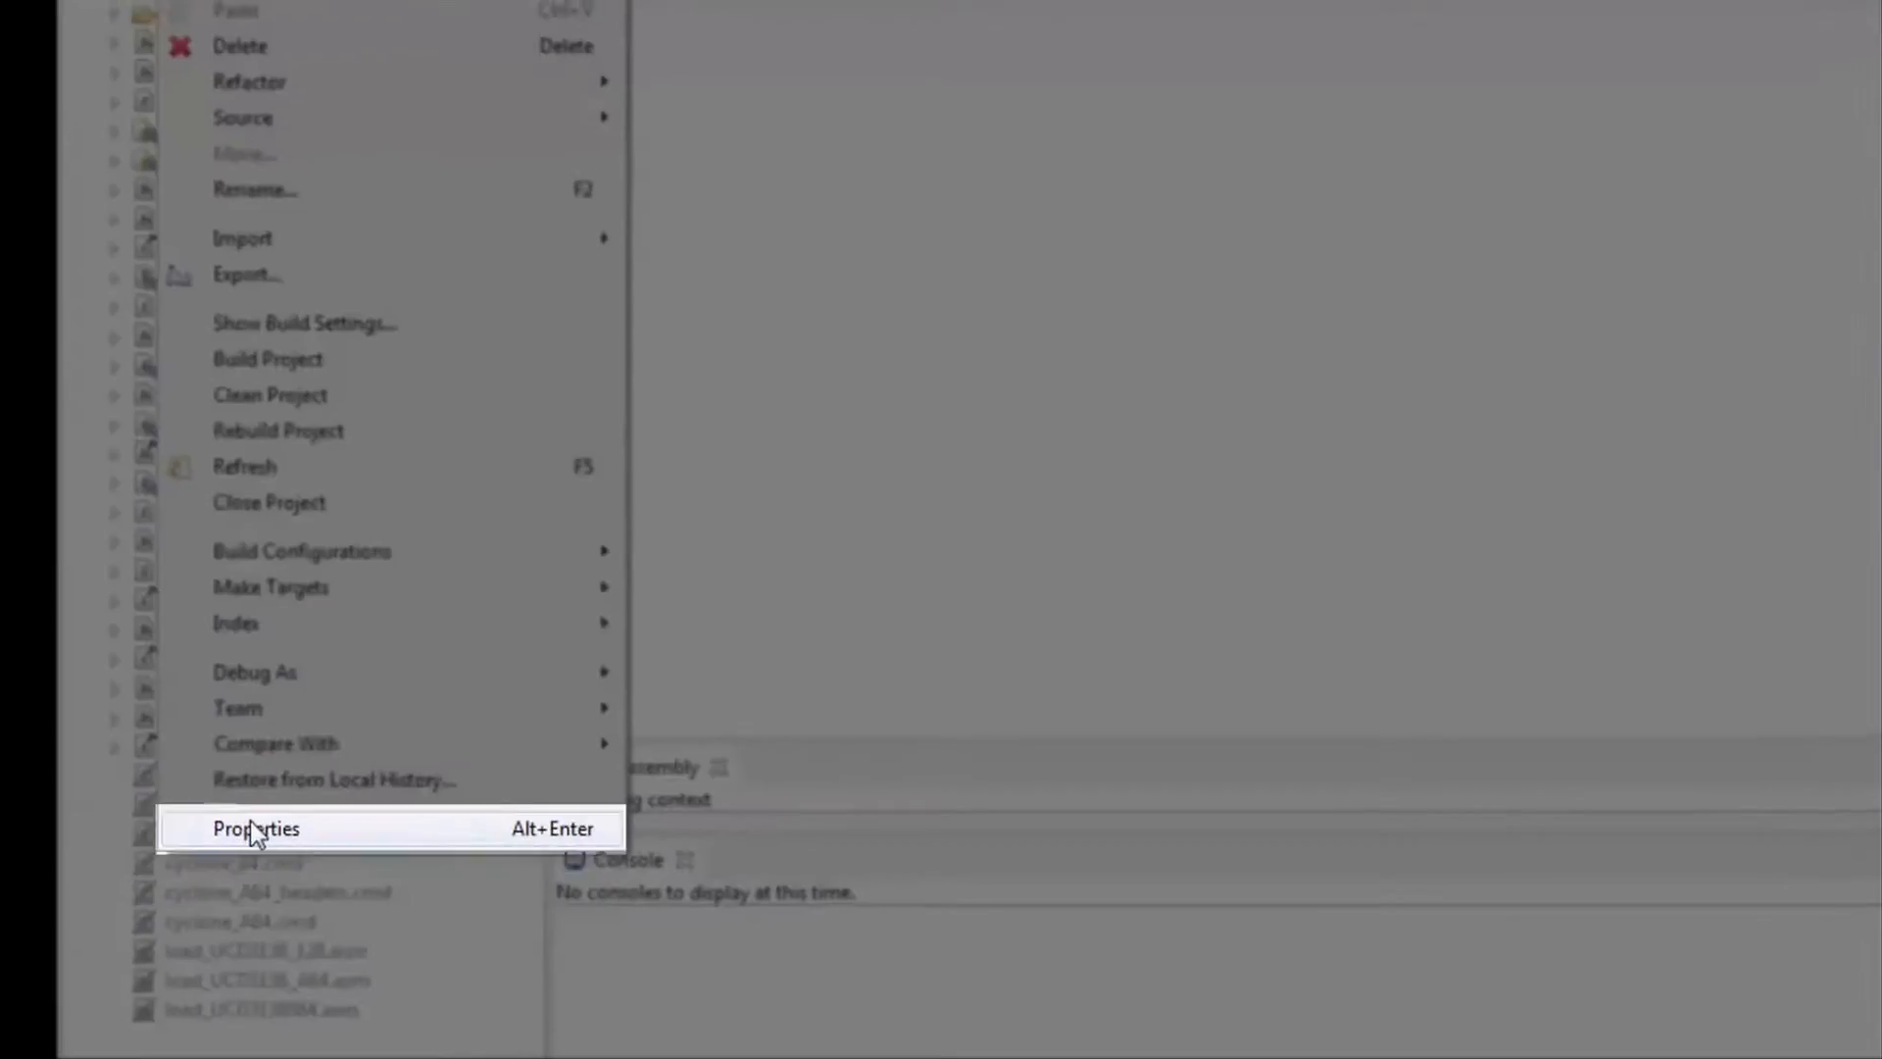
pyautogui.click(257, 830)
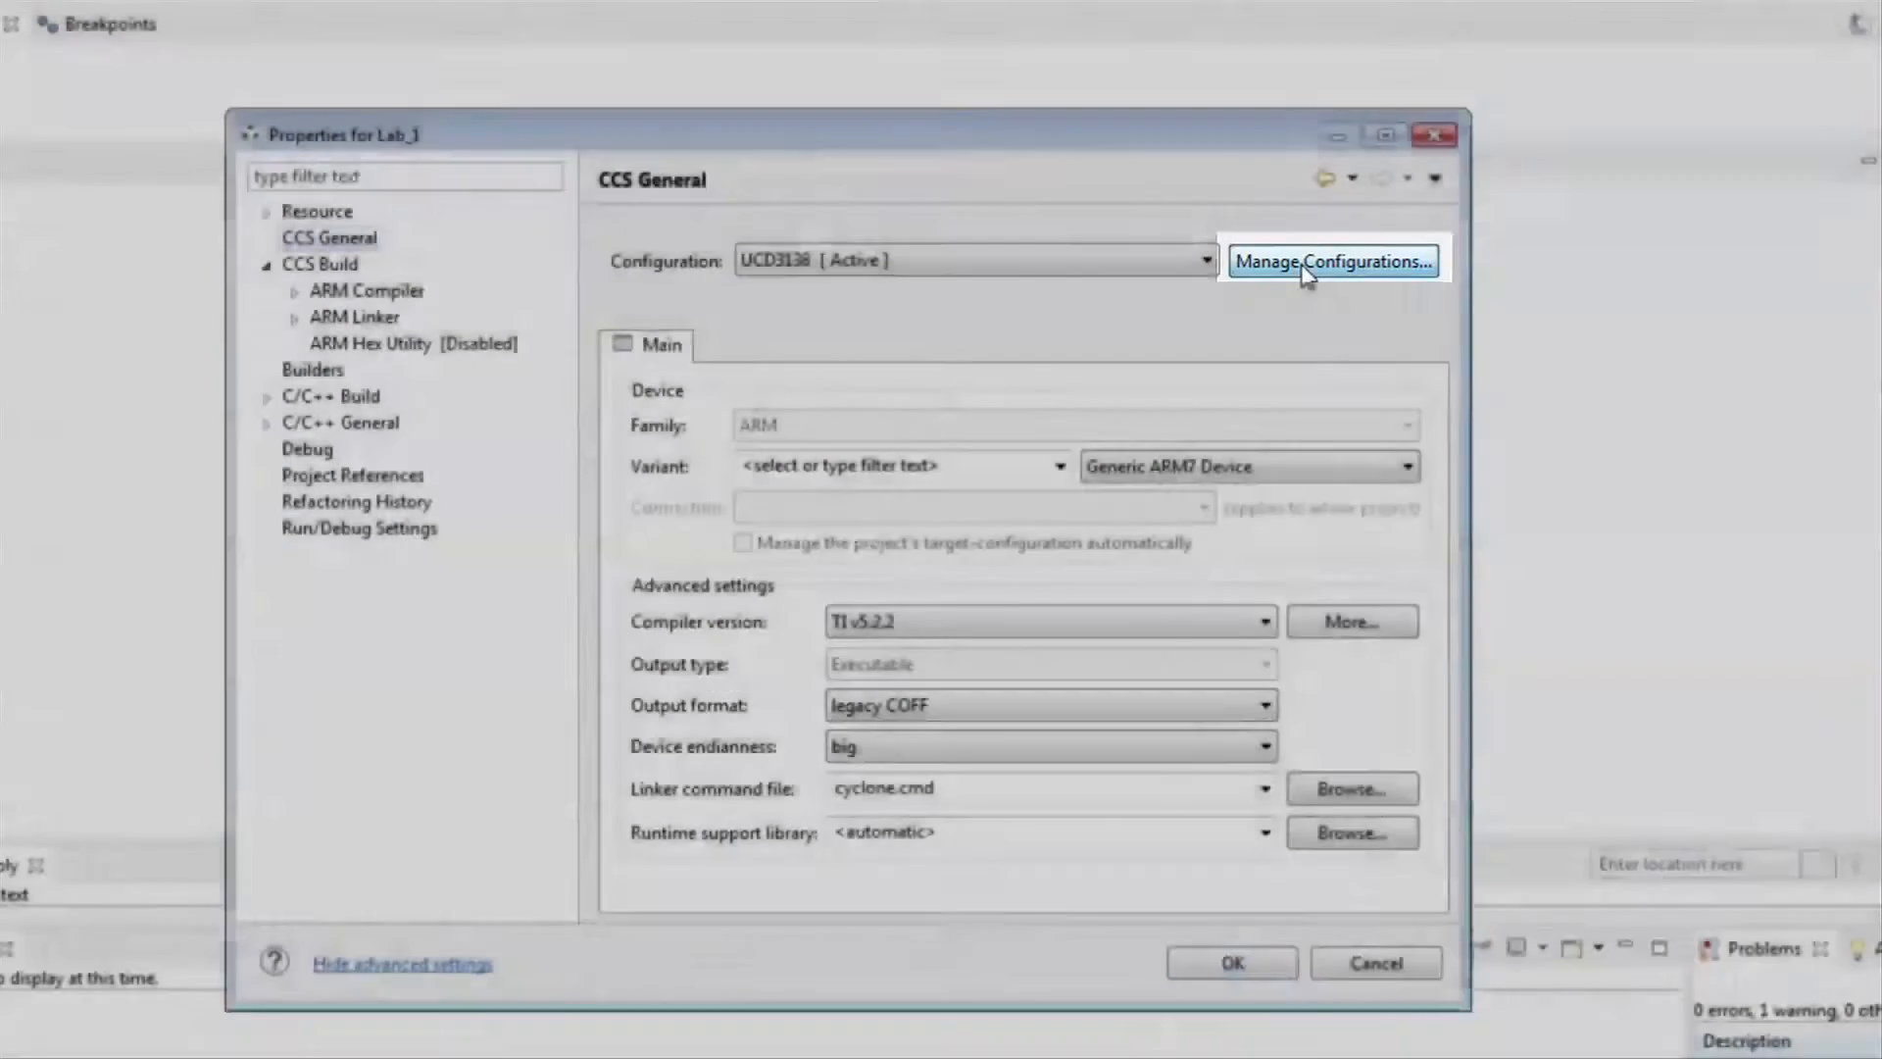
# - In Manage Configurations, switch active to UCD3138128 then back to UCD3138, and confirm Properties
pyautogui.click(1307, 270)
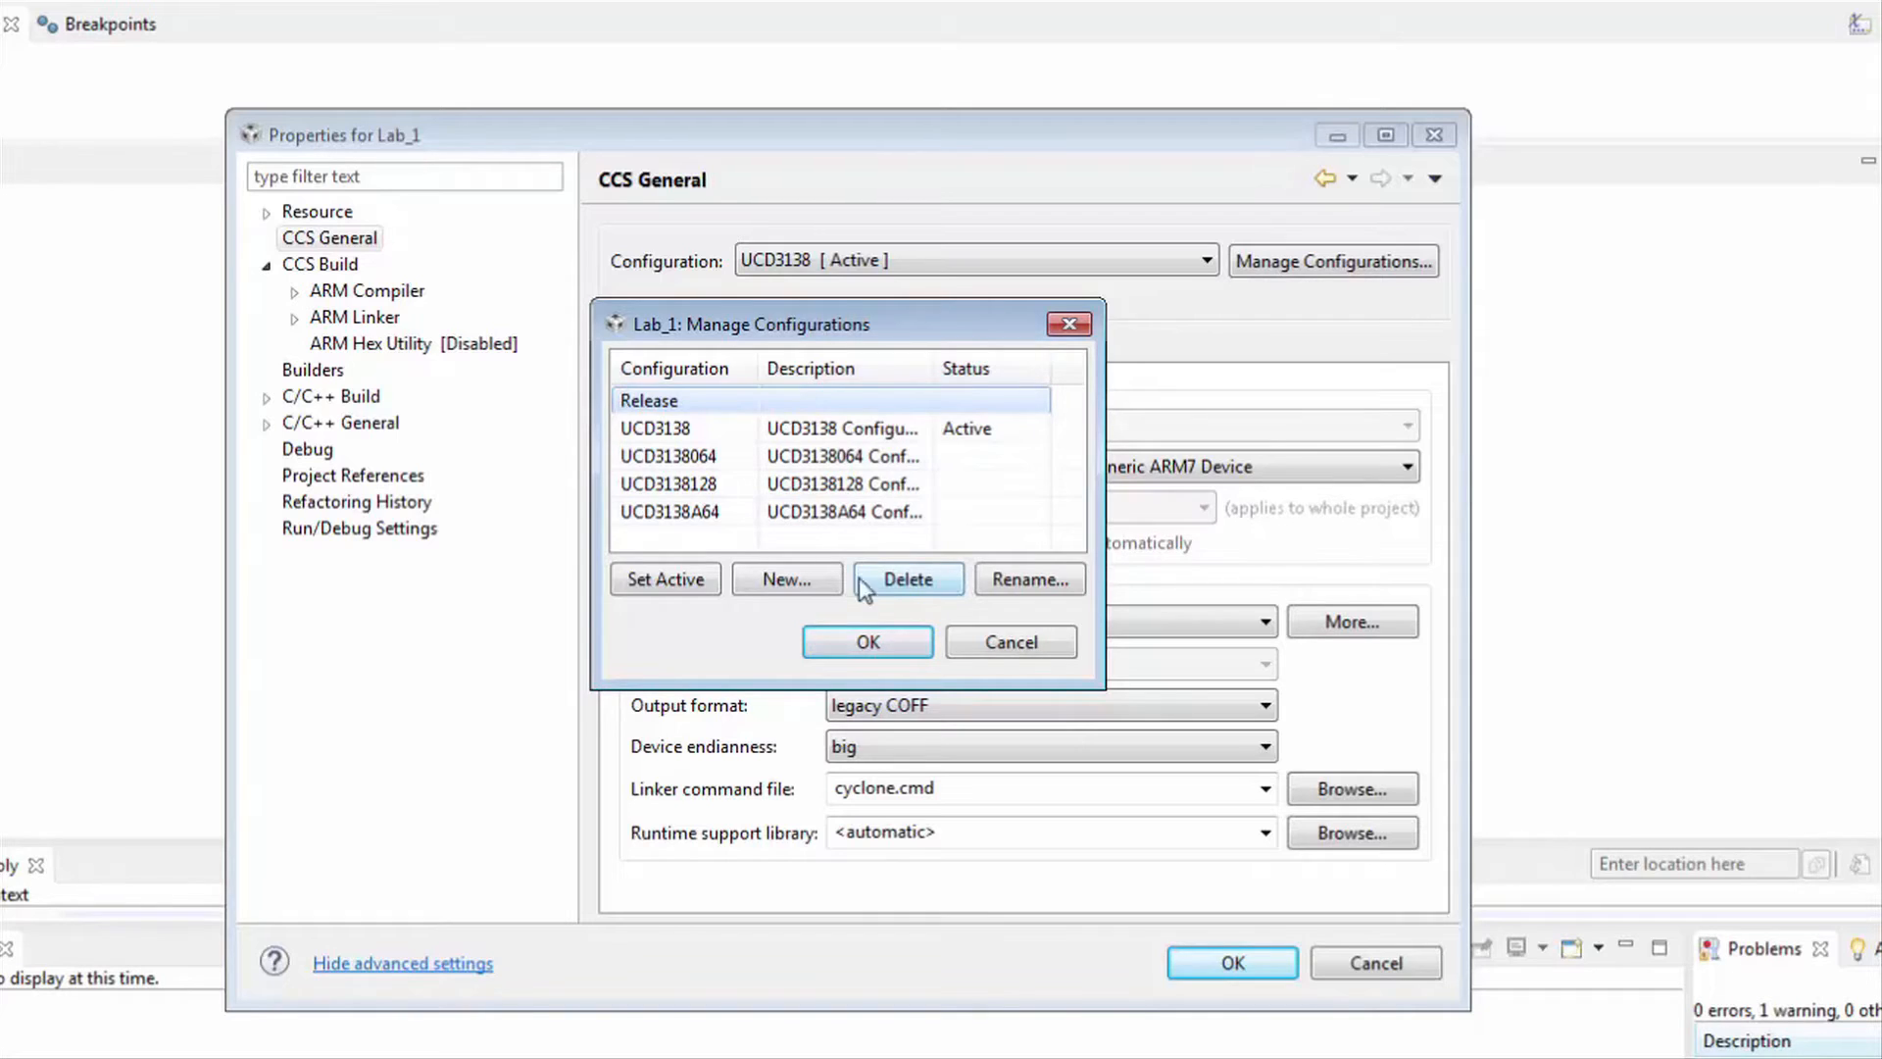
pyautogui.click(696, 485)
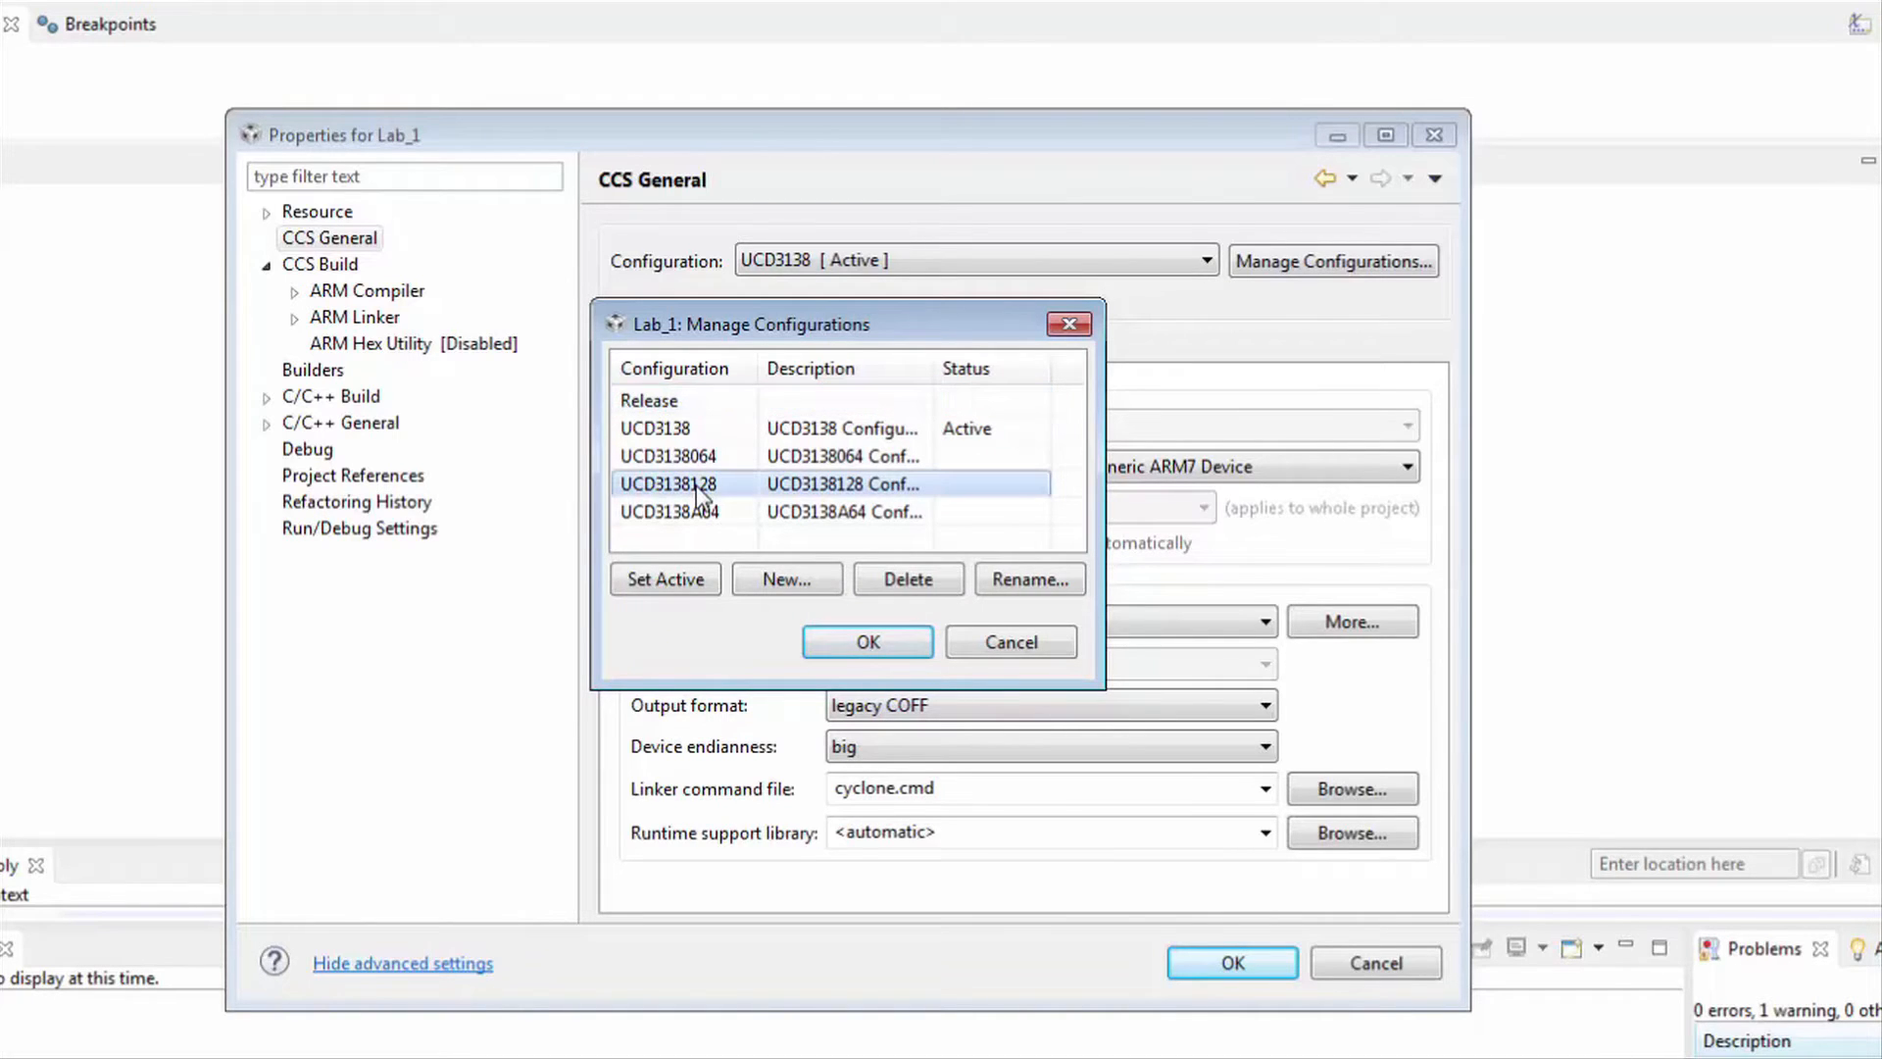
pyautogui.click(679, 580)
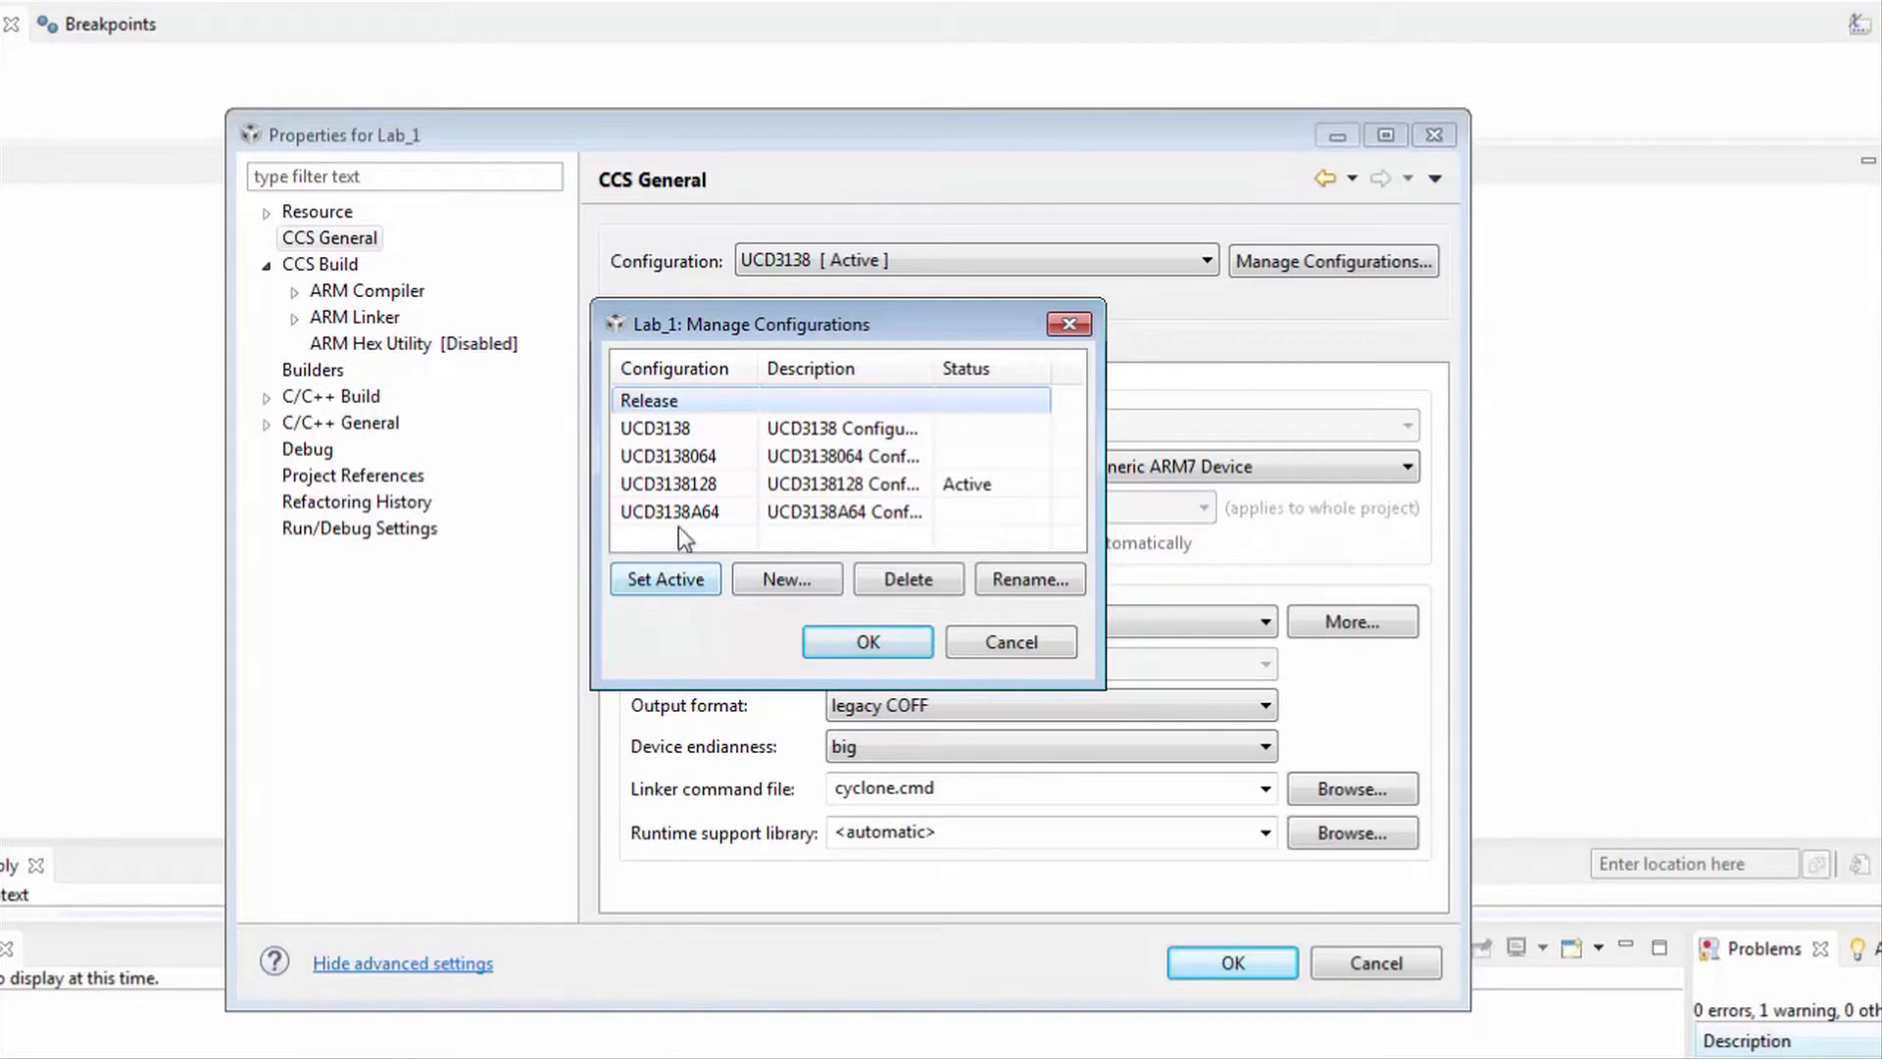
pyautogui.click(686, 437)
pyautogui.click(655, 580)
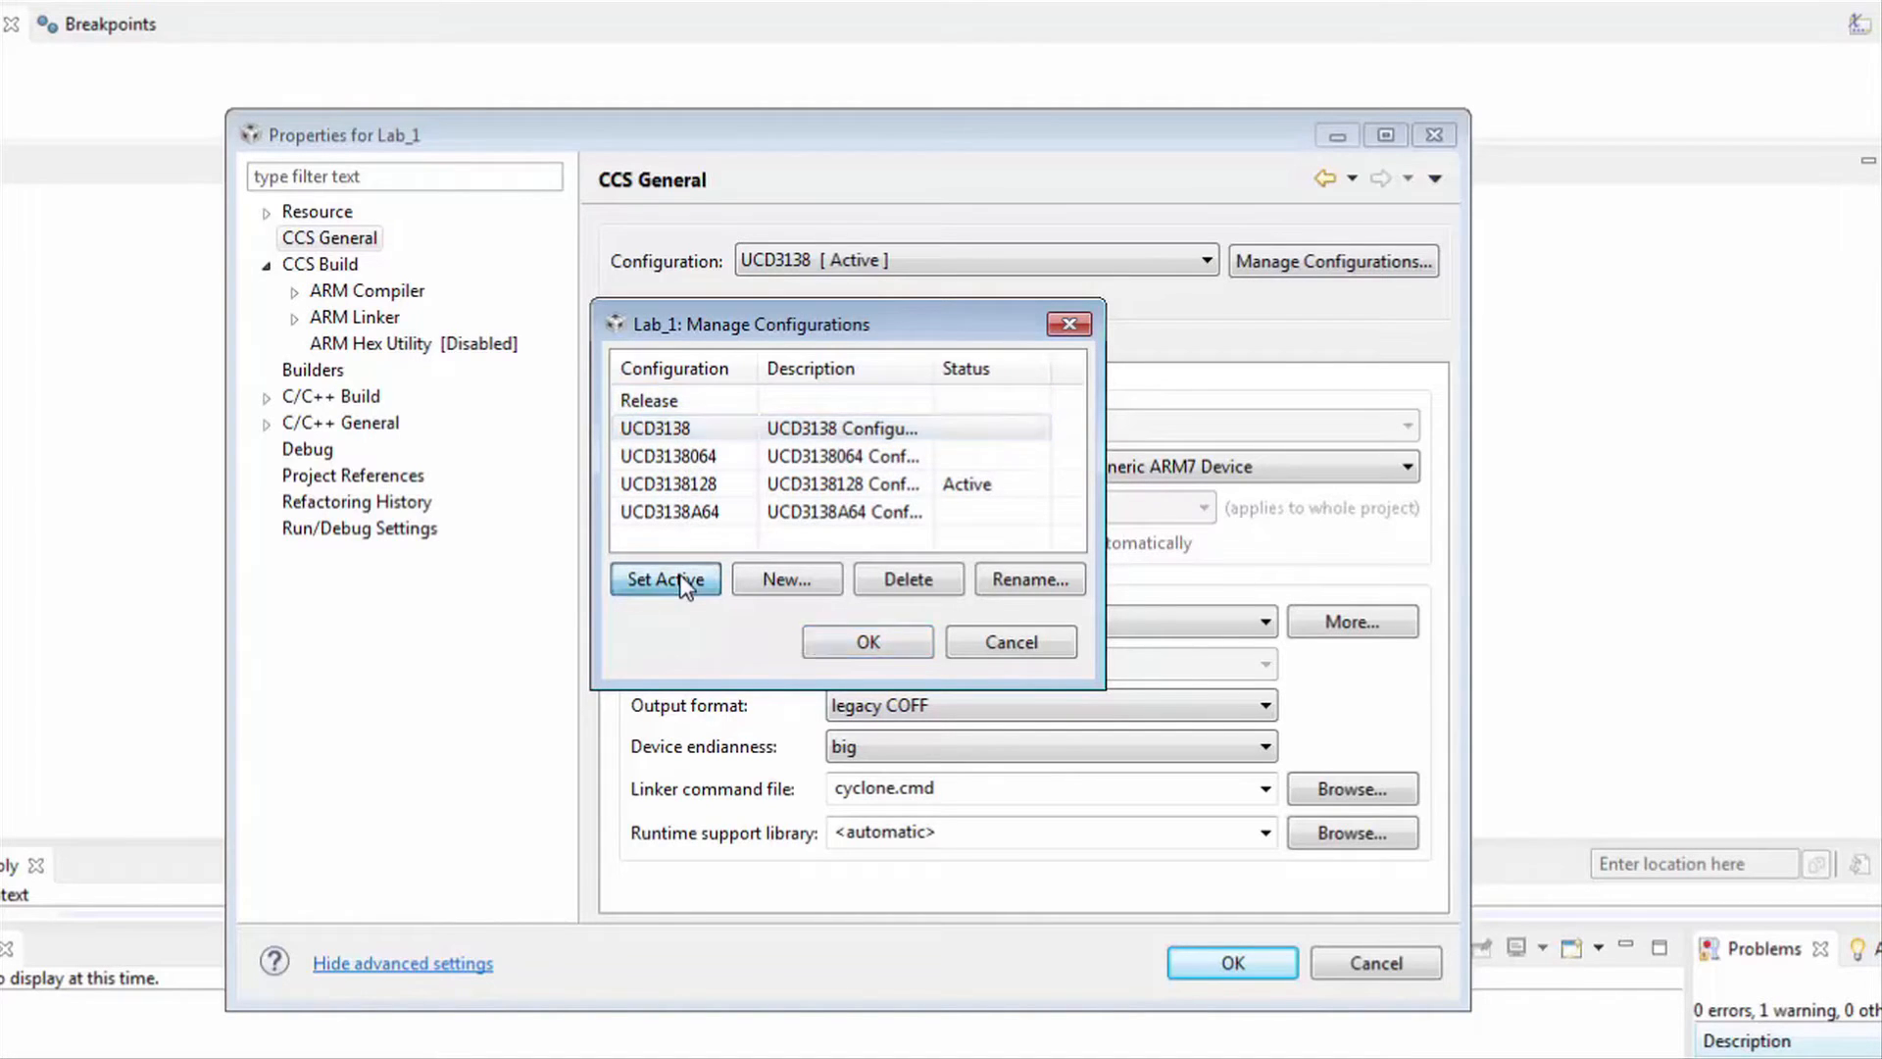
pyautogui.click(832, 647)
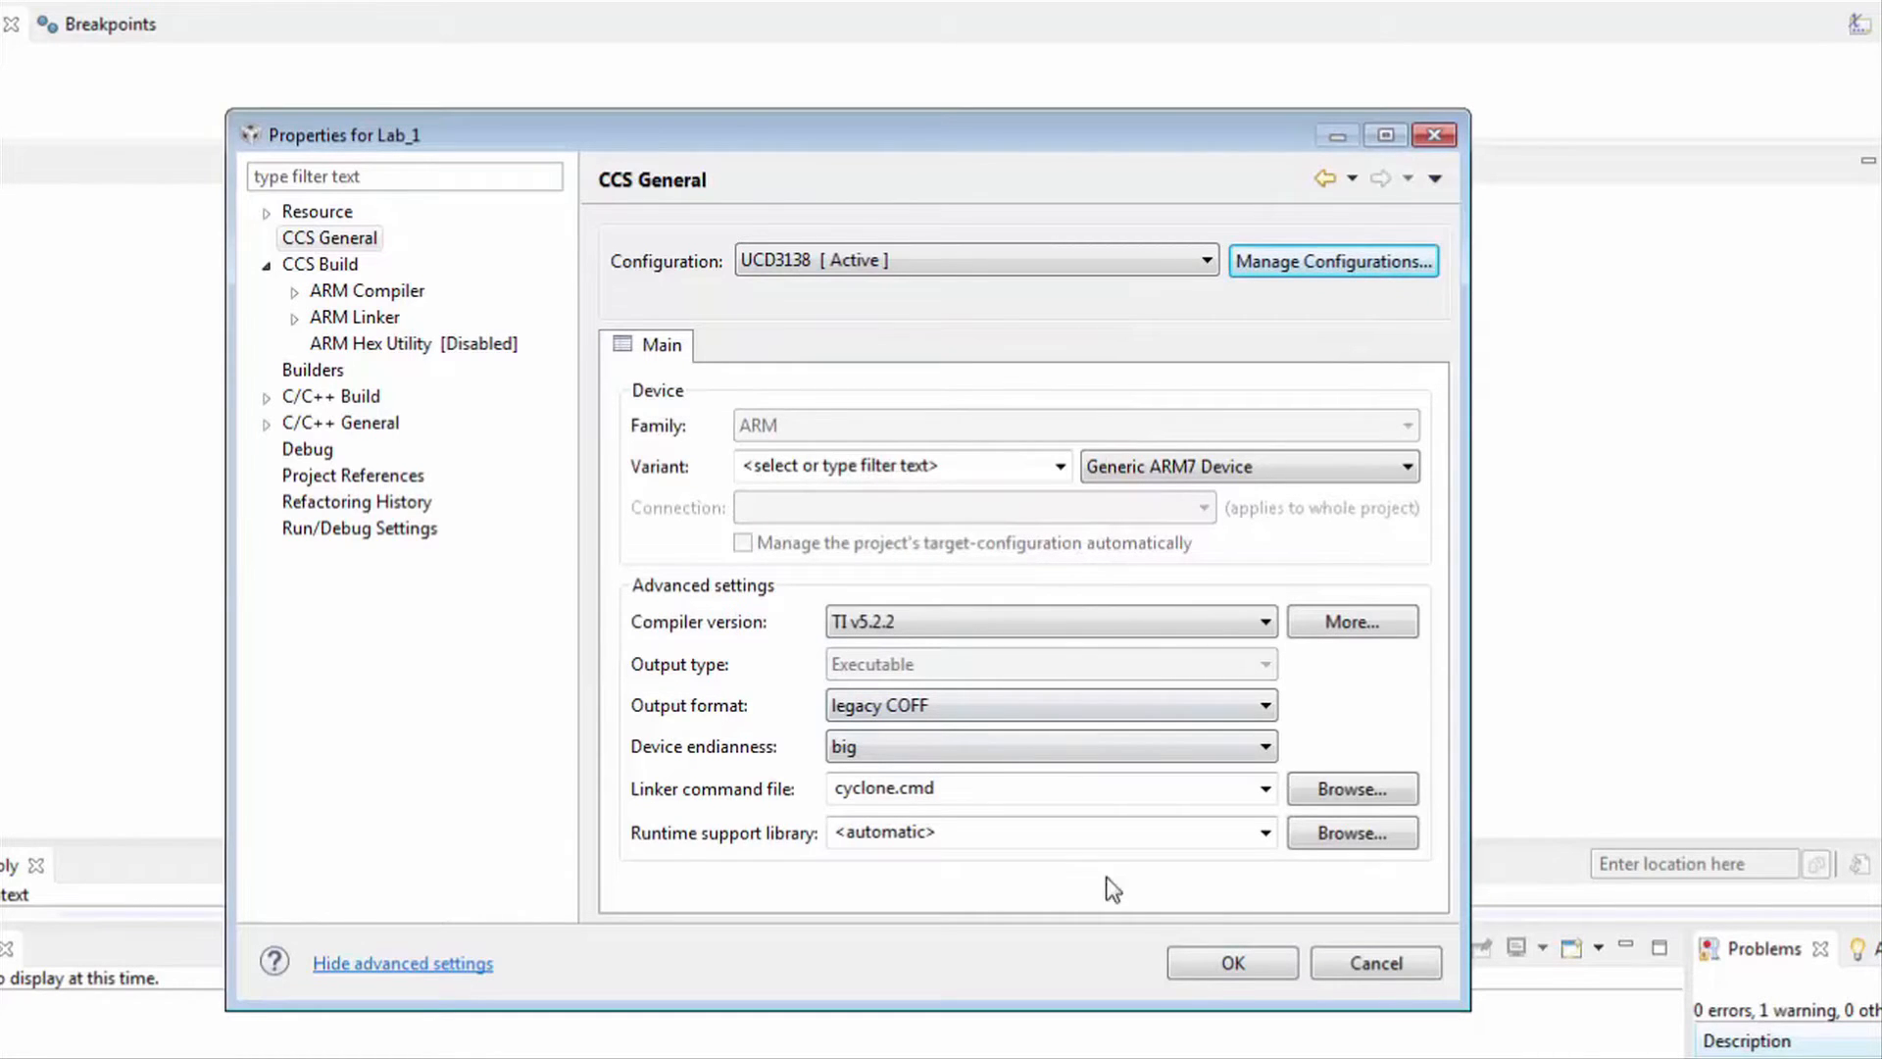
pyautogui.click(1209, 968)
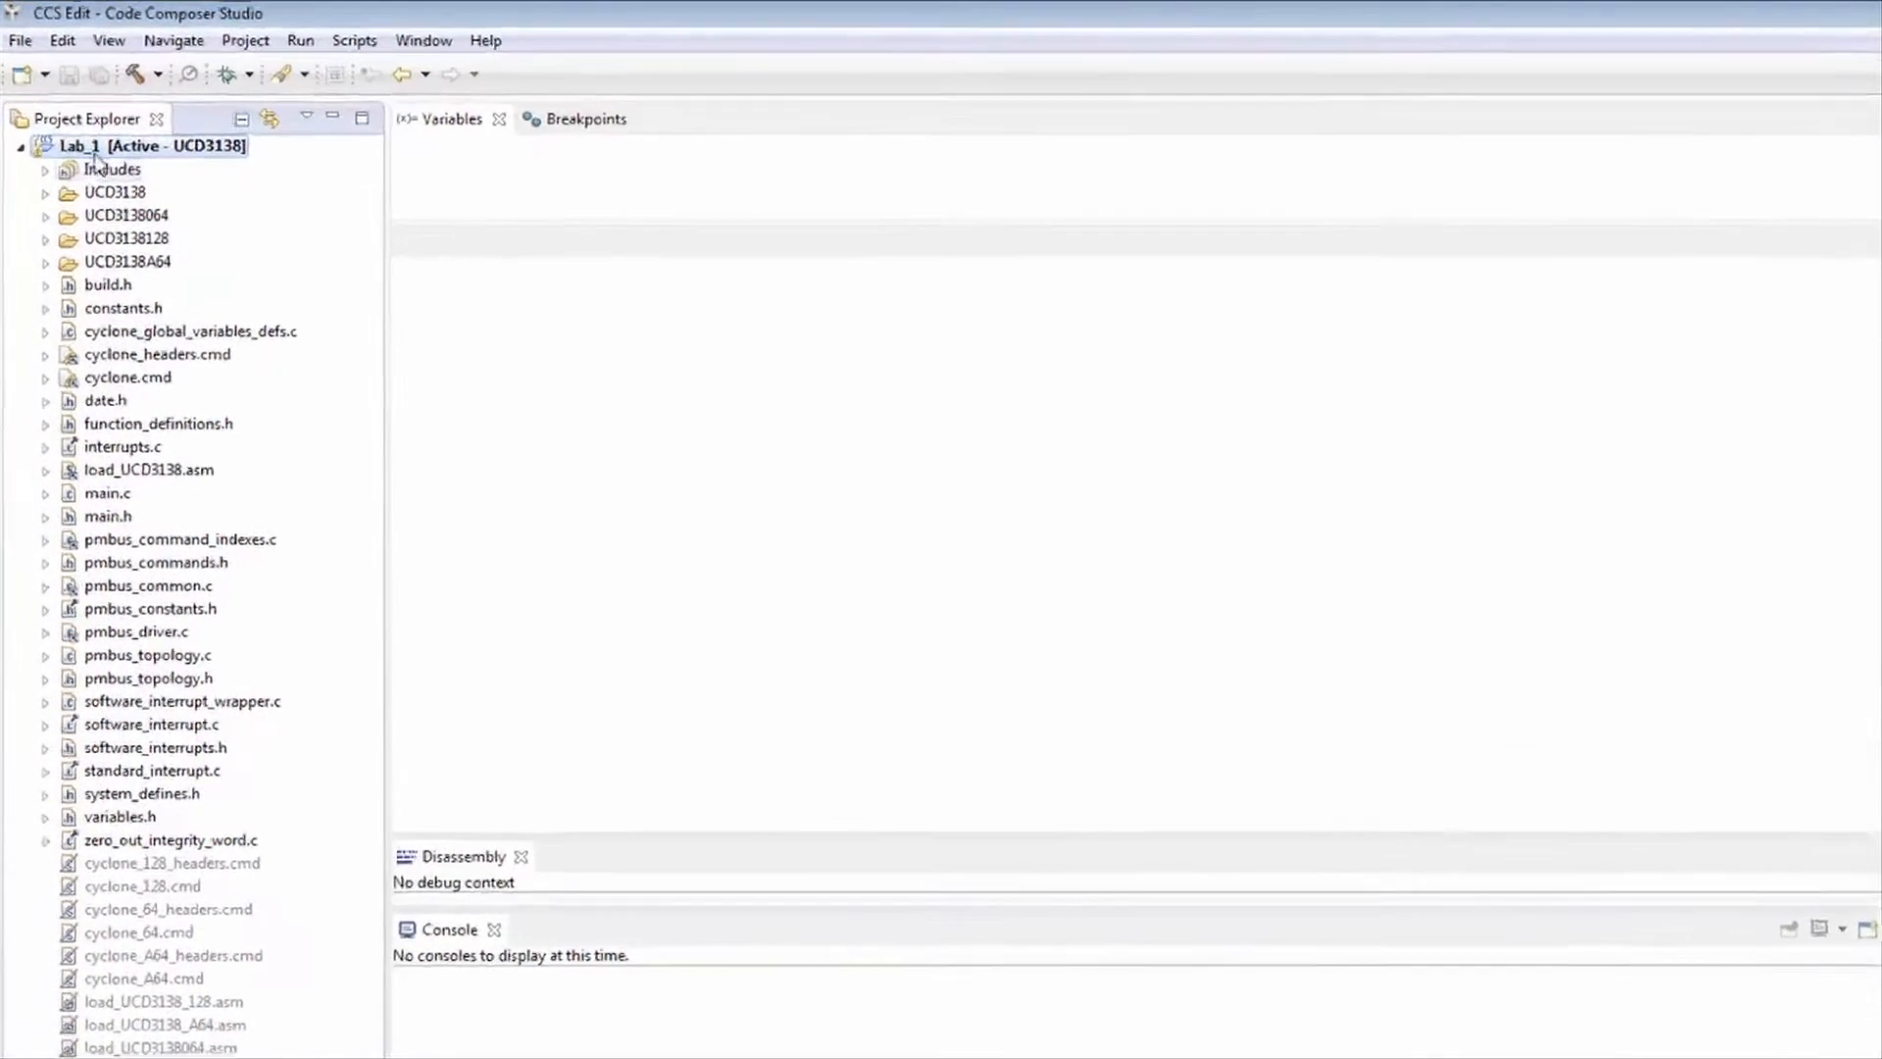
# - Build Lab_1 and confirm the Build dropdown lists the UCD3138 configuration
pyautogui.rightClick(95, 147)
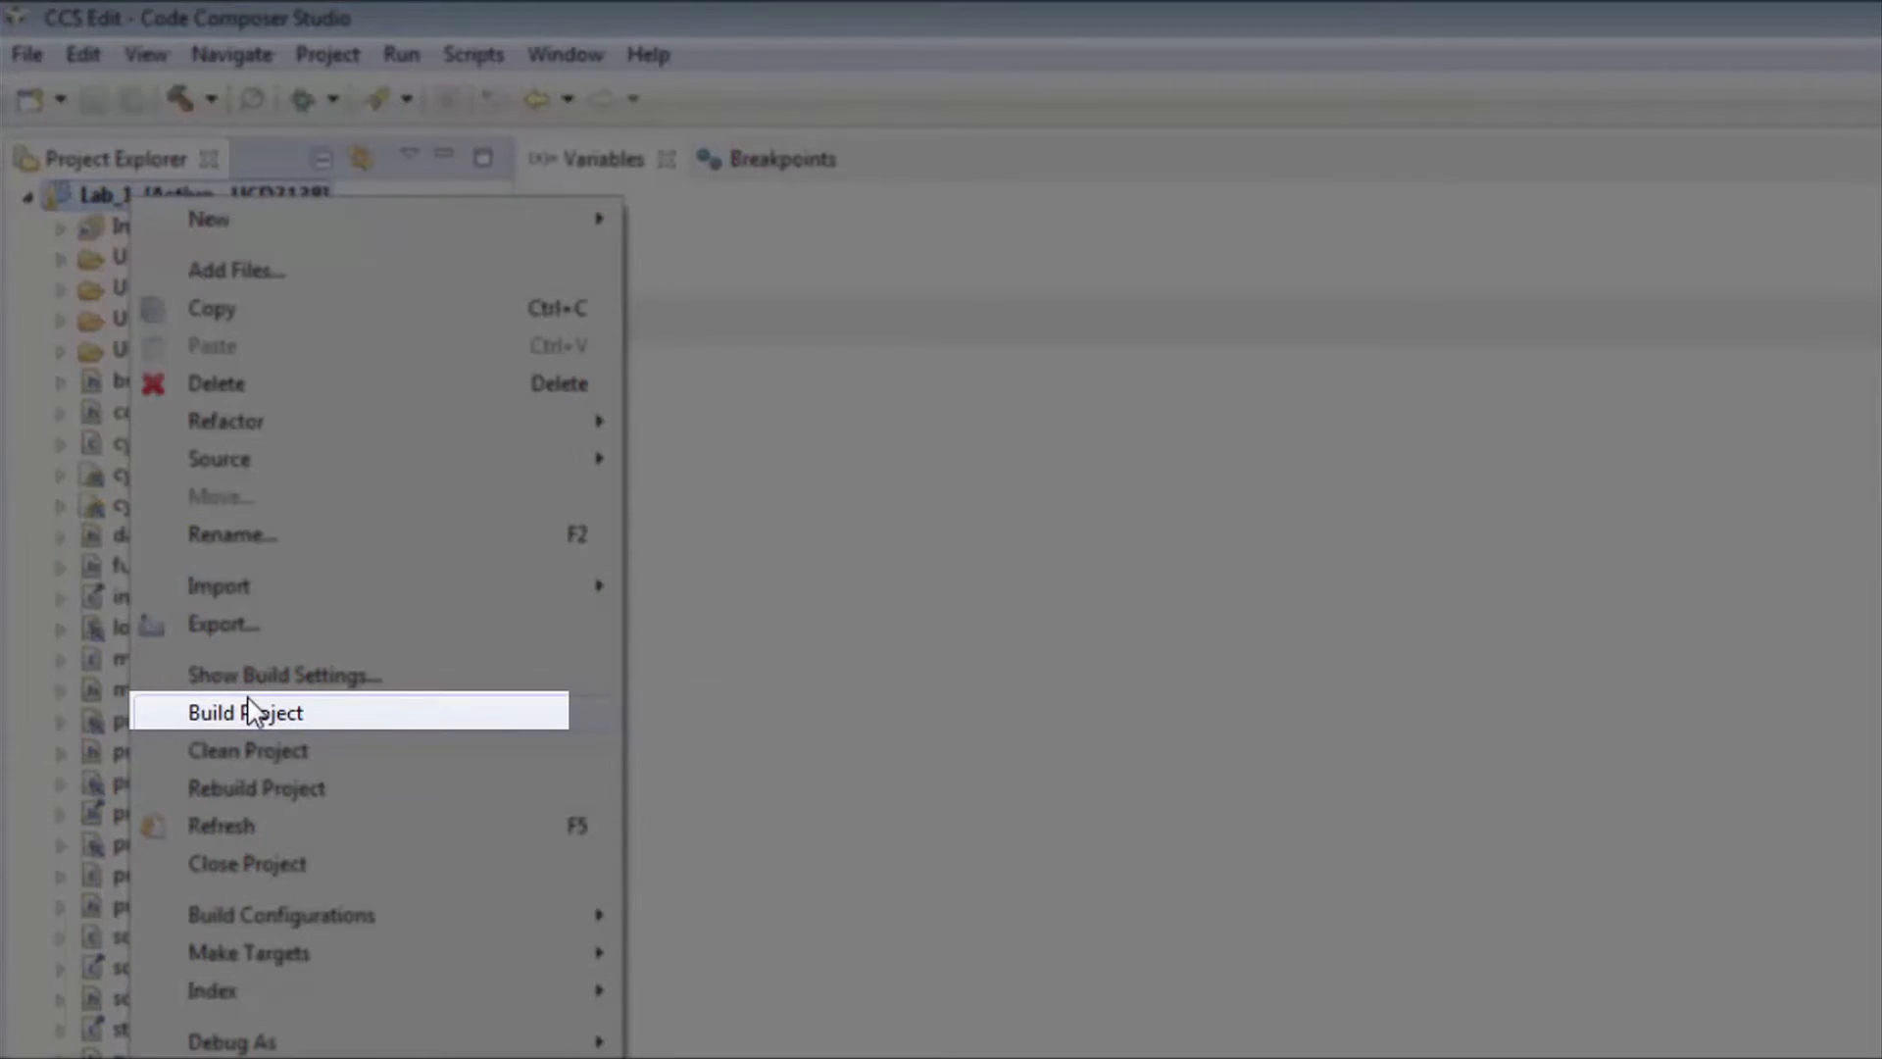
pyautogui.click(251, 711)
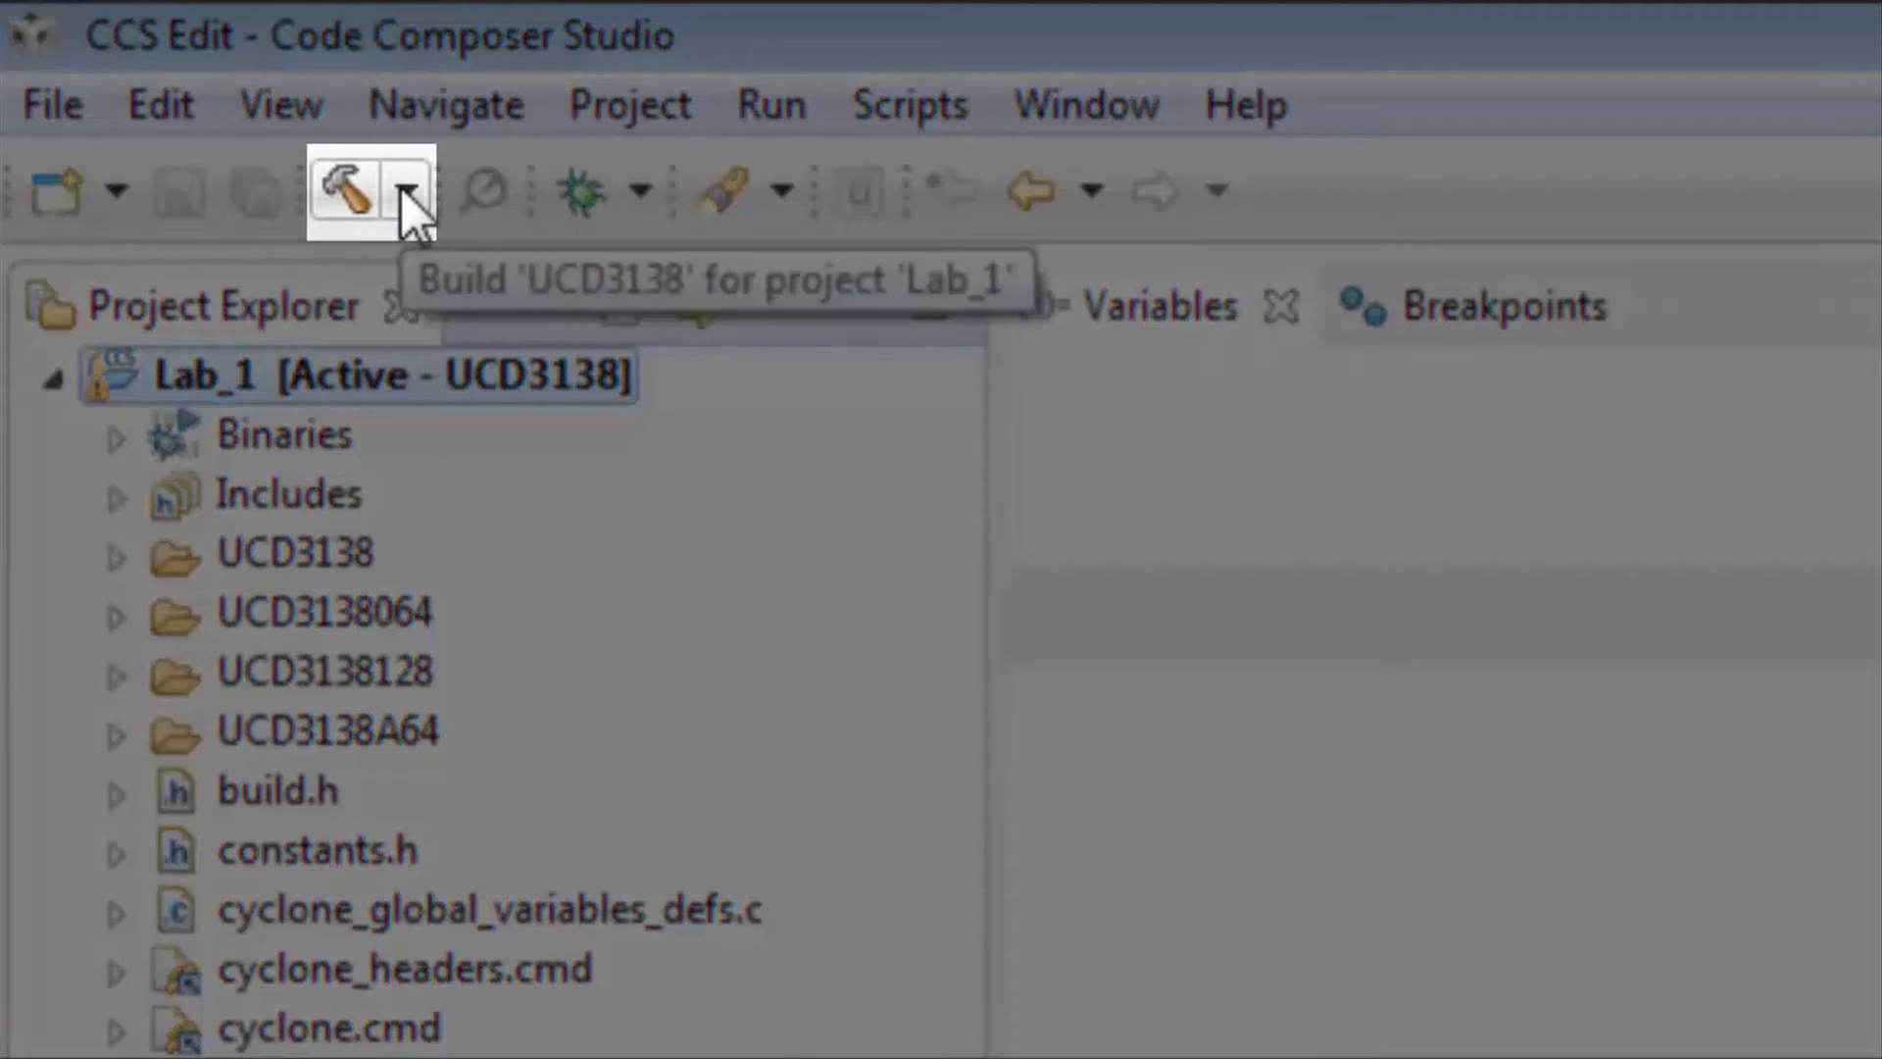
pyautogui.click(406, 194)
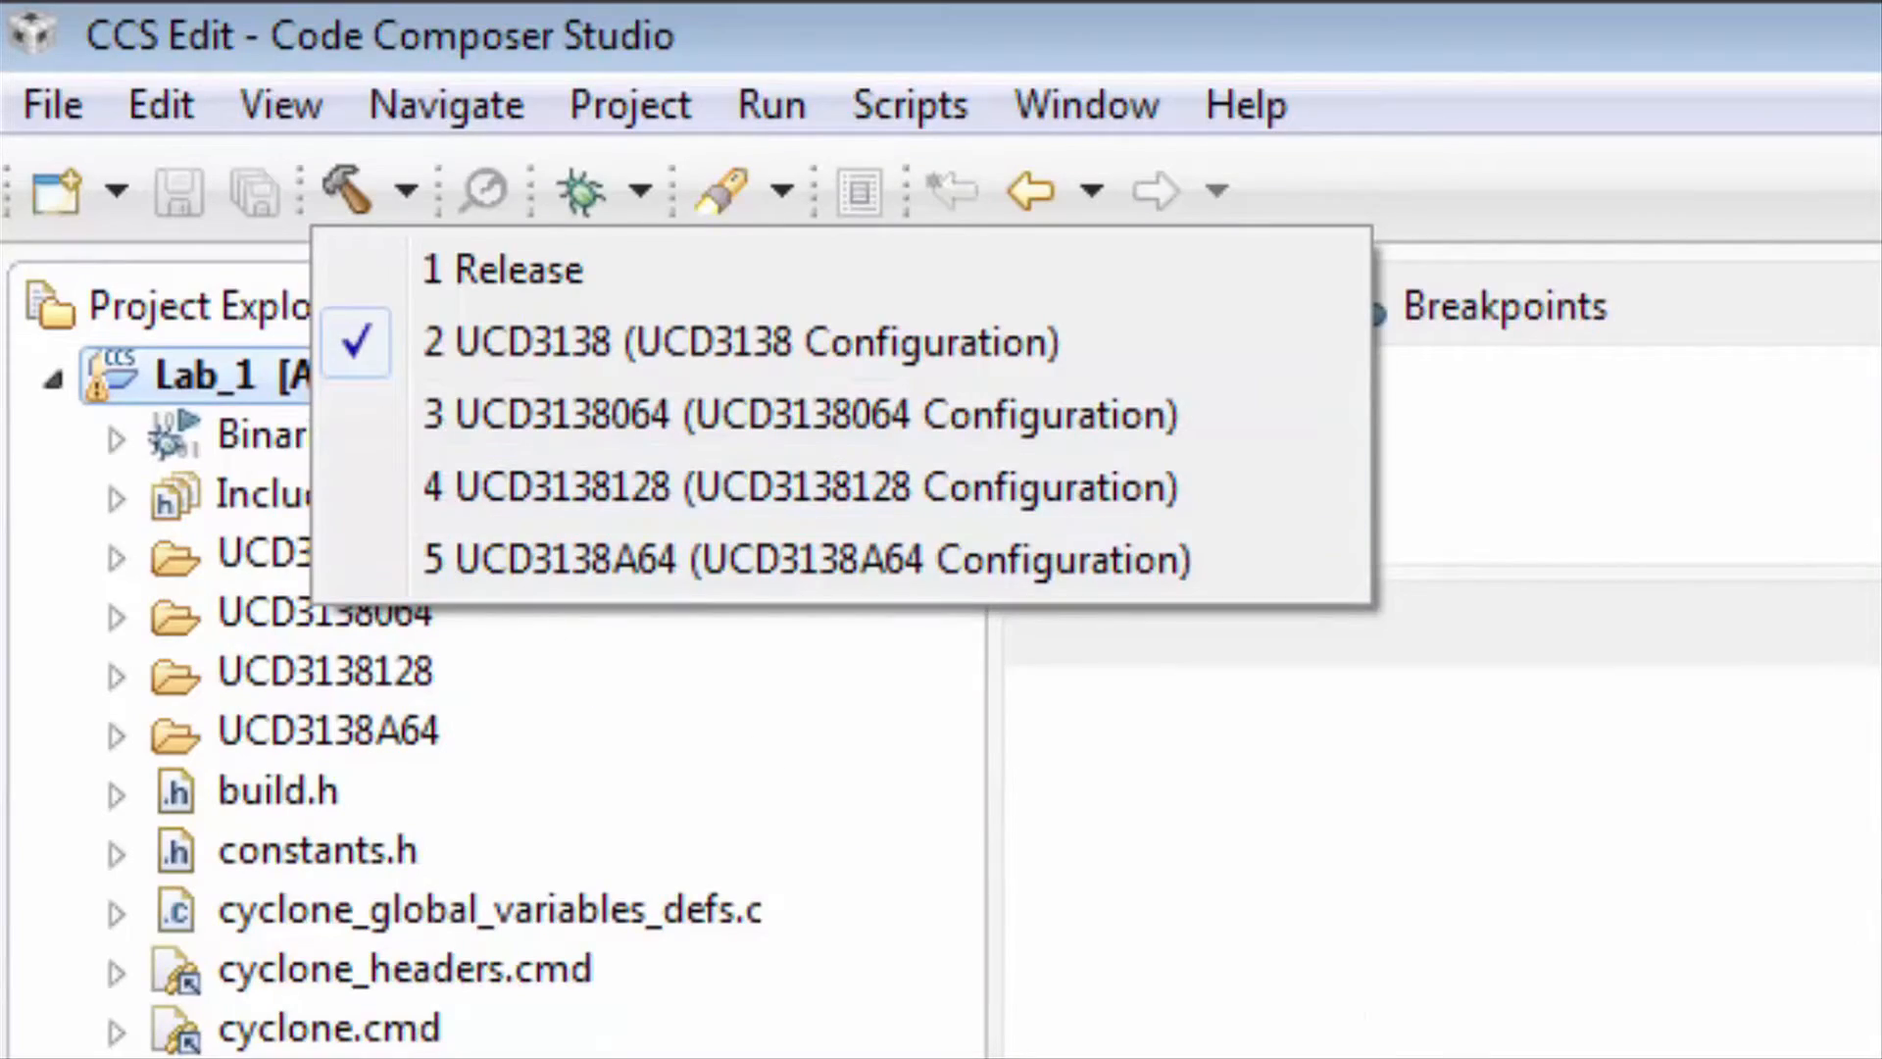
pyautogui.press('Escape')
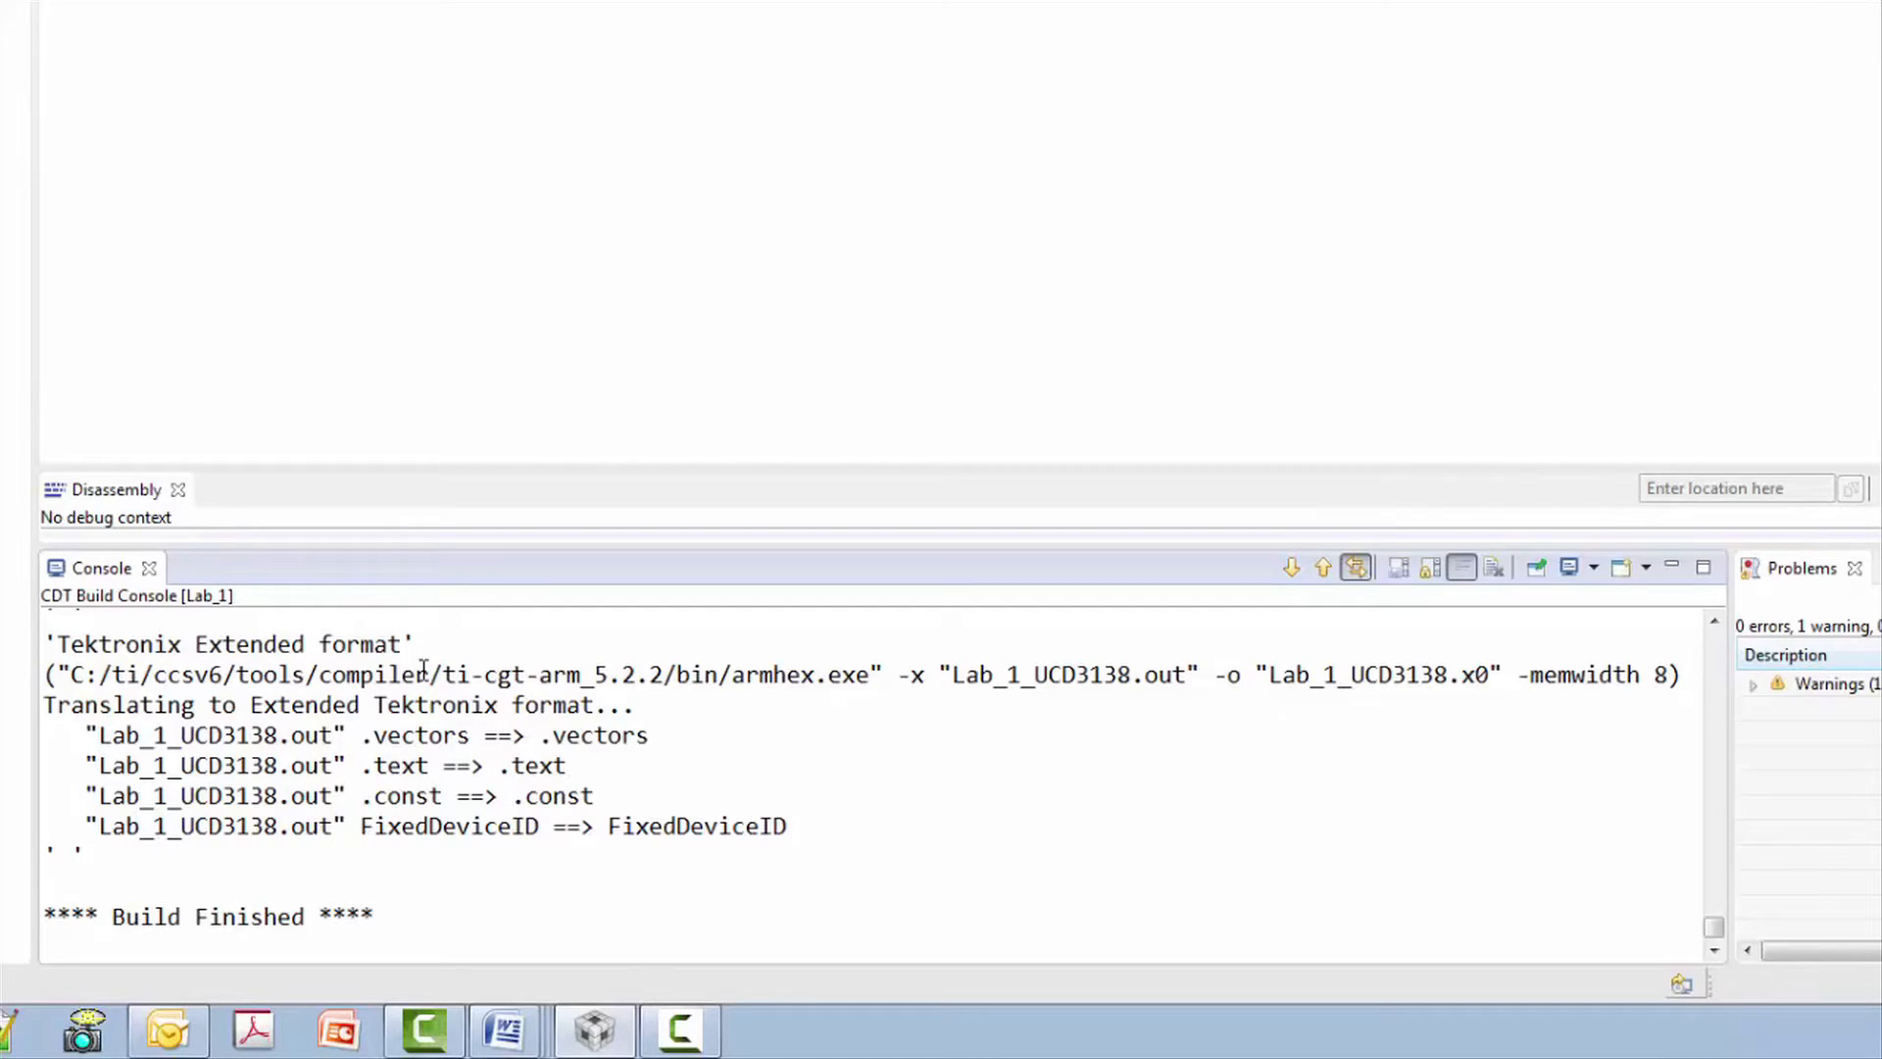
# - Review the Console log for the linked Lab_1_UCD3138.out, then open Lab 01 Hello_World in Windows Explorer
pyautogui.scroll(10, 939, 770)
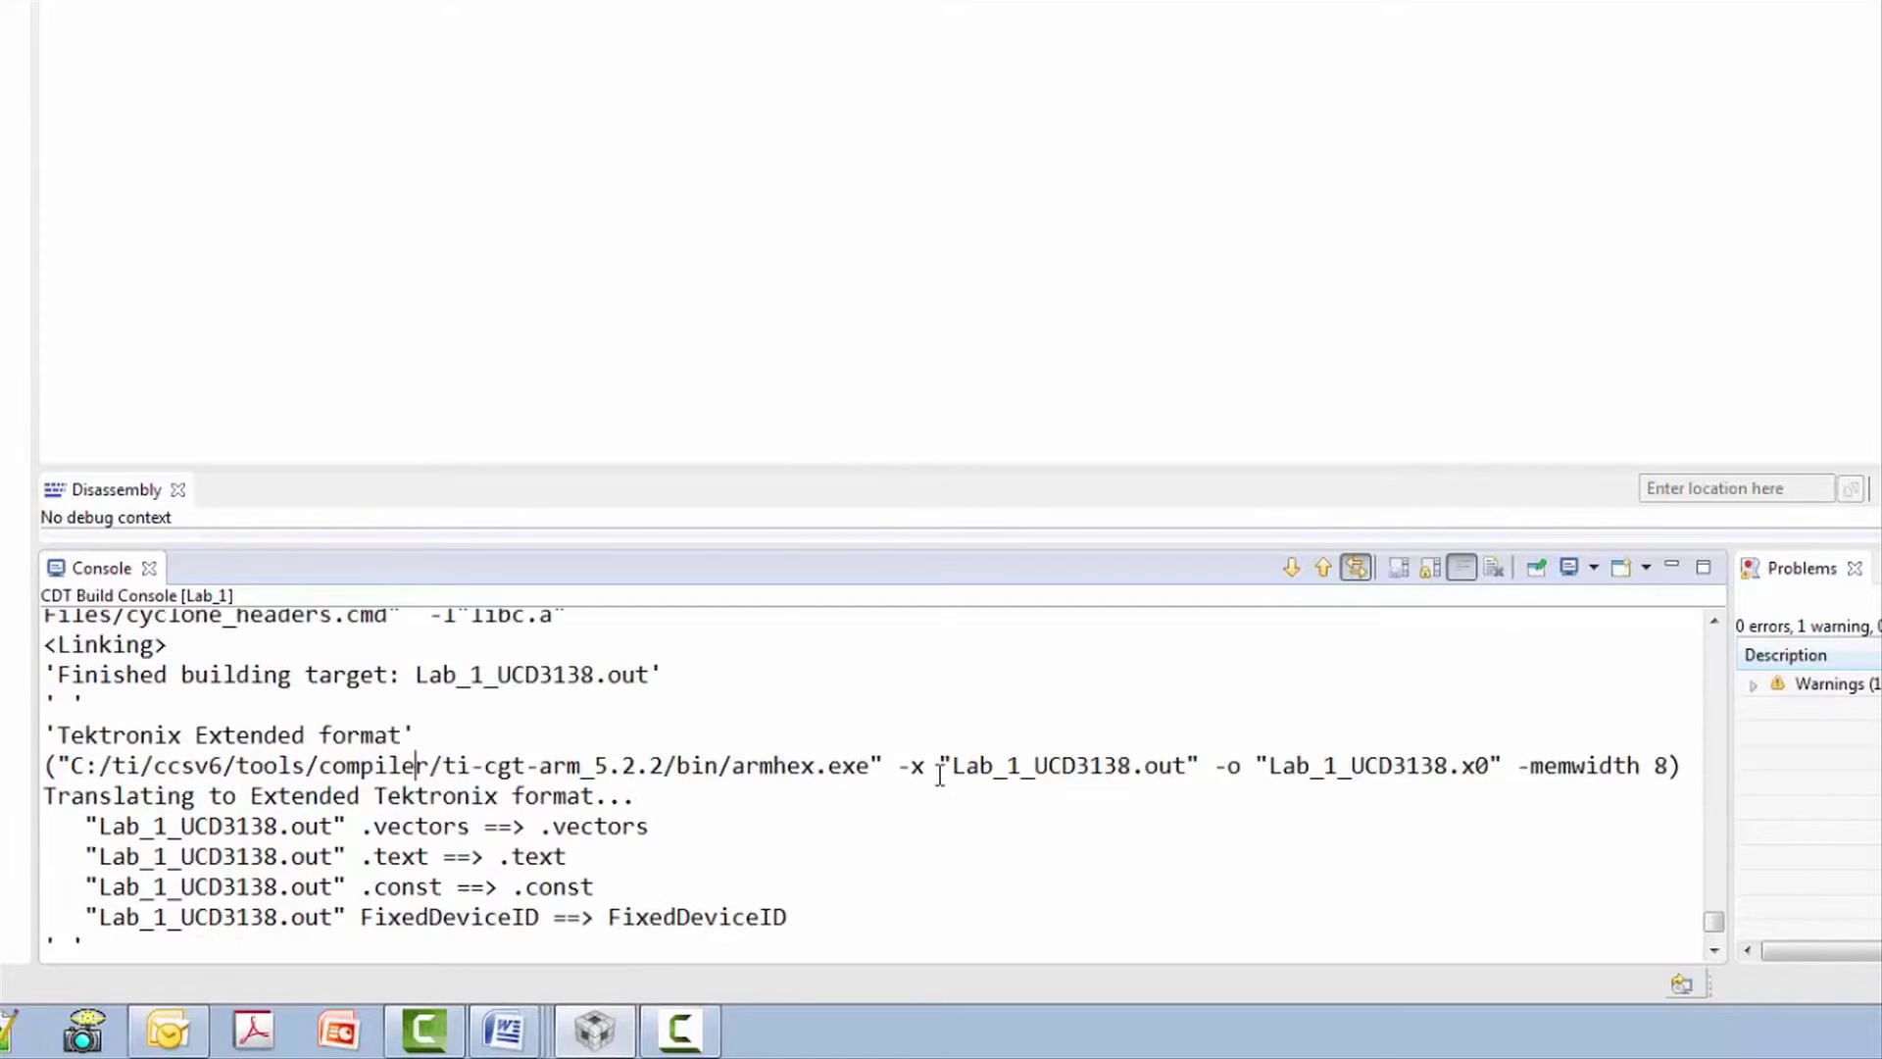
pyautogui.scroll(6, 939, 774)
pyautogui.scroll(-8, 939, 775)
pyautogui.scroll(-5, 939, 775)
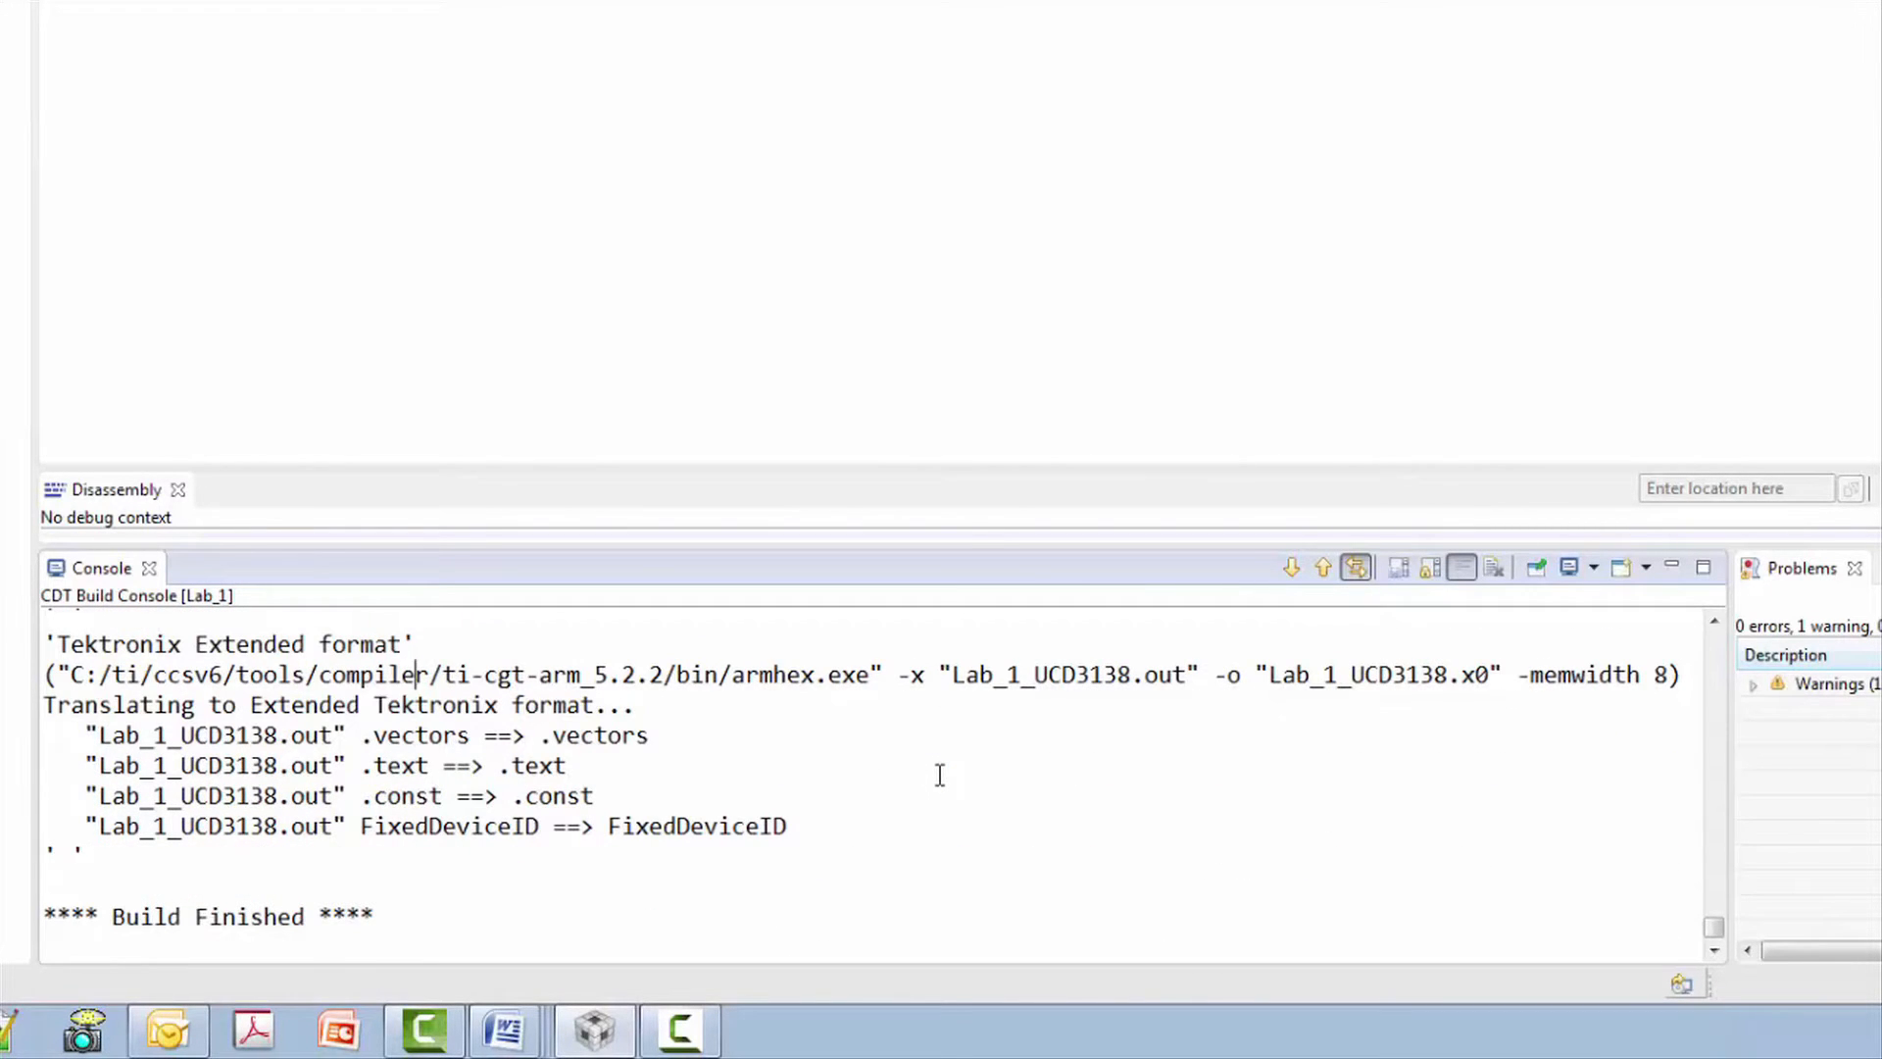
pyautogui.scroll(2, 939, 775)
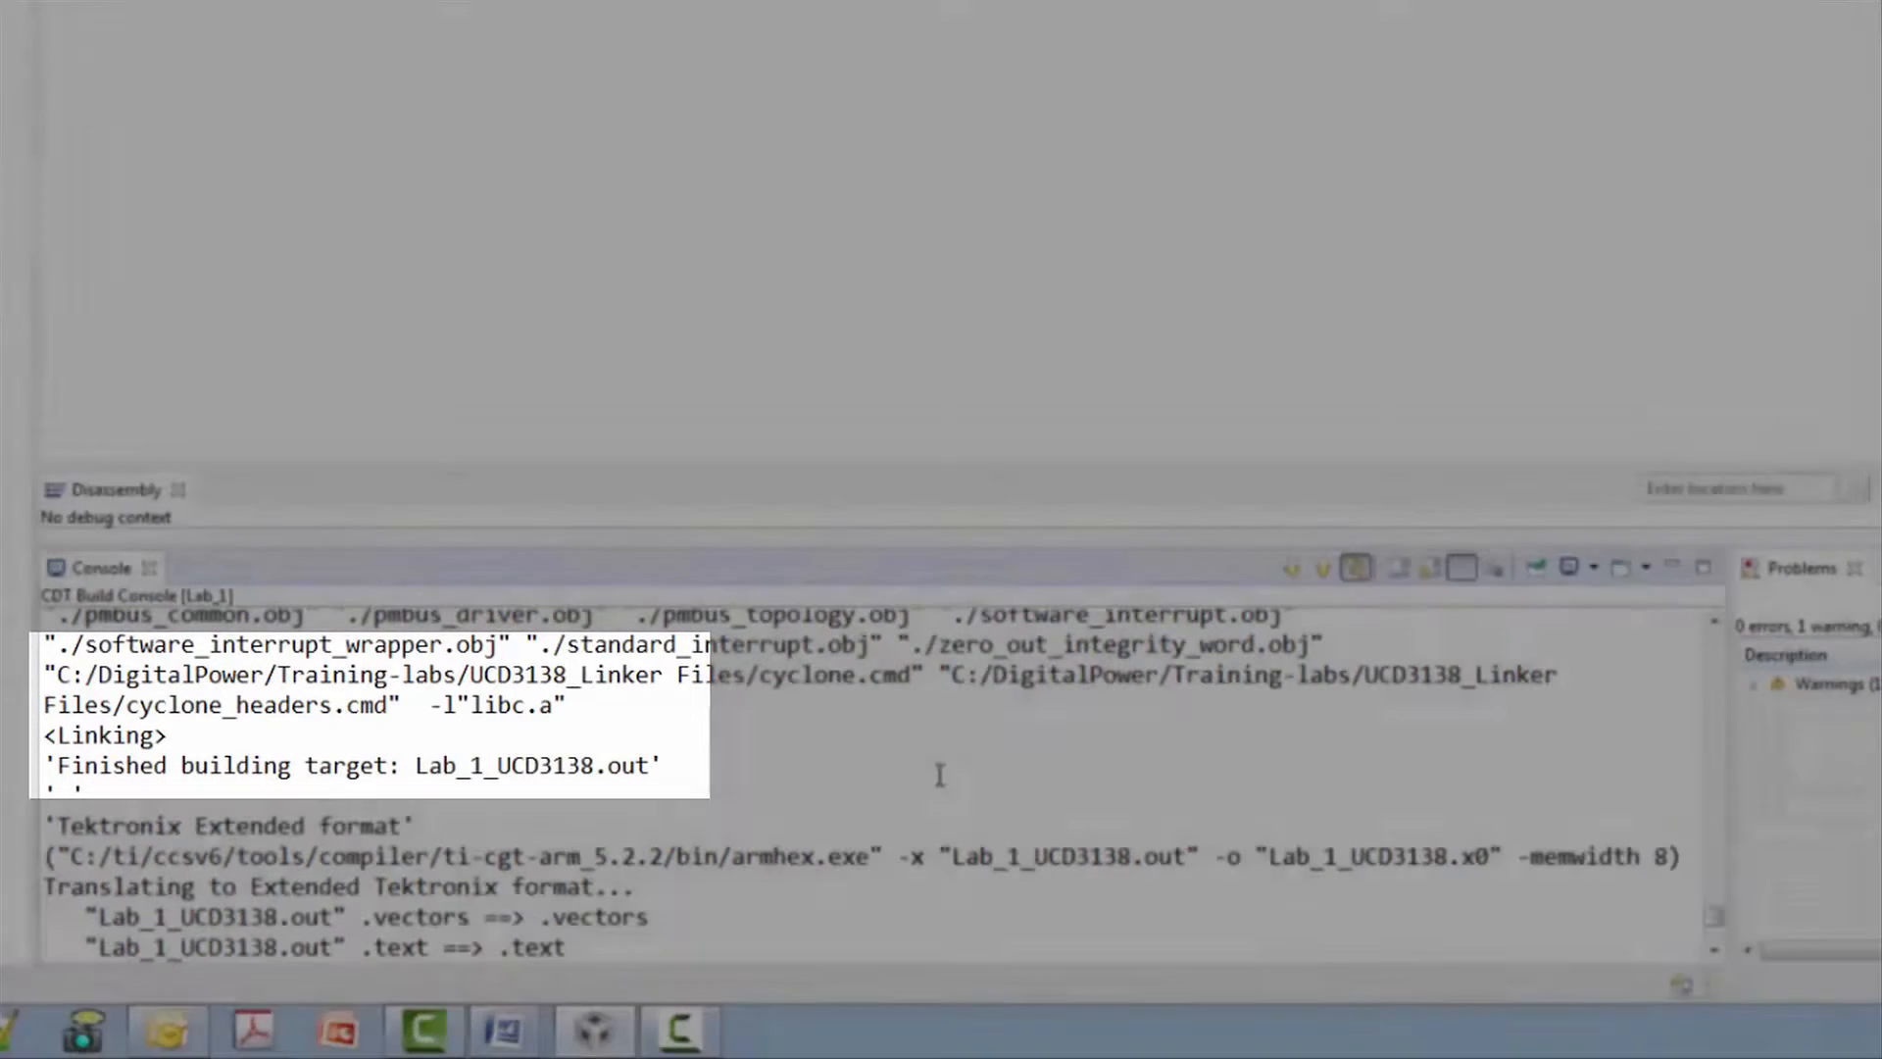
pyautogui.scroll(-2, 939, 774)
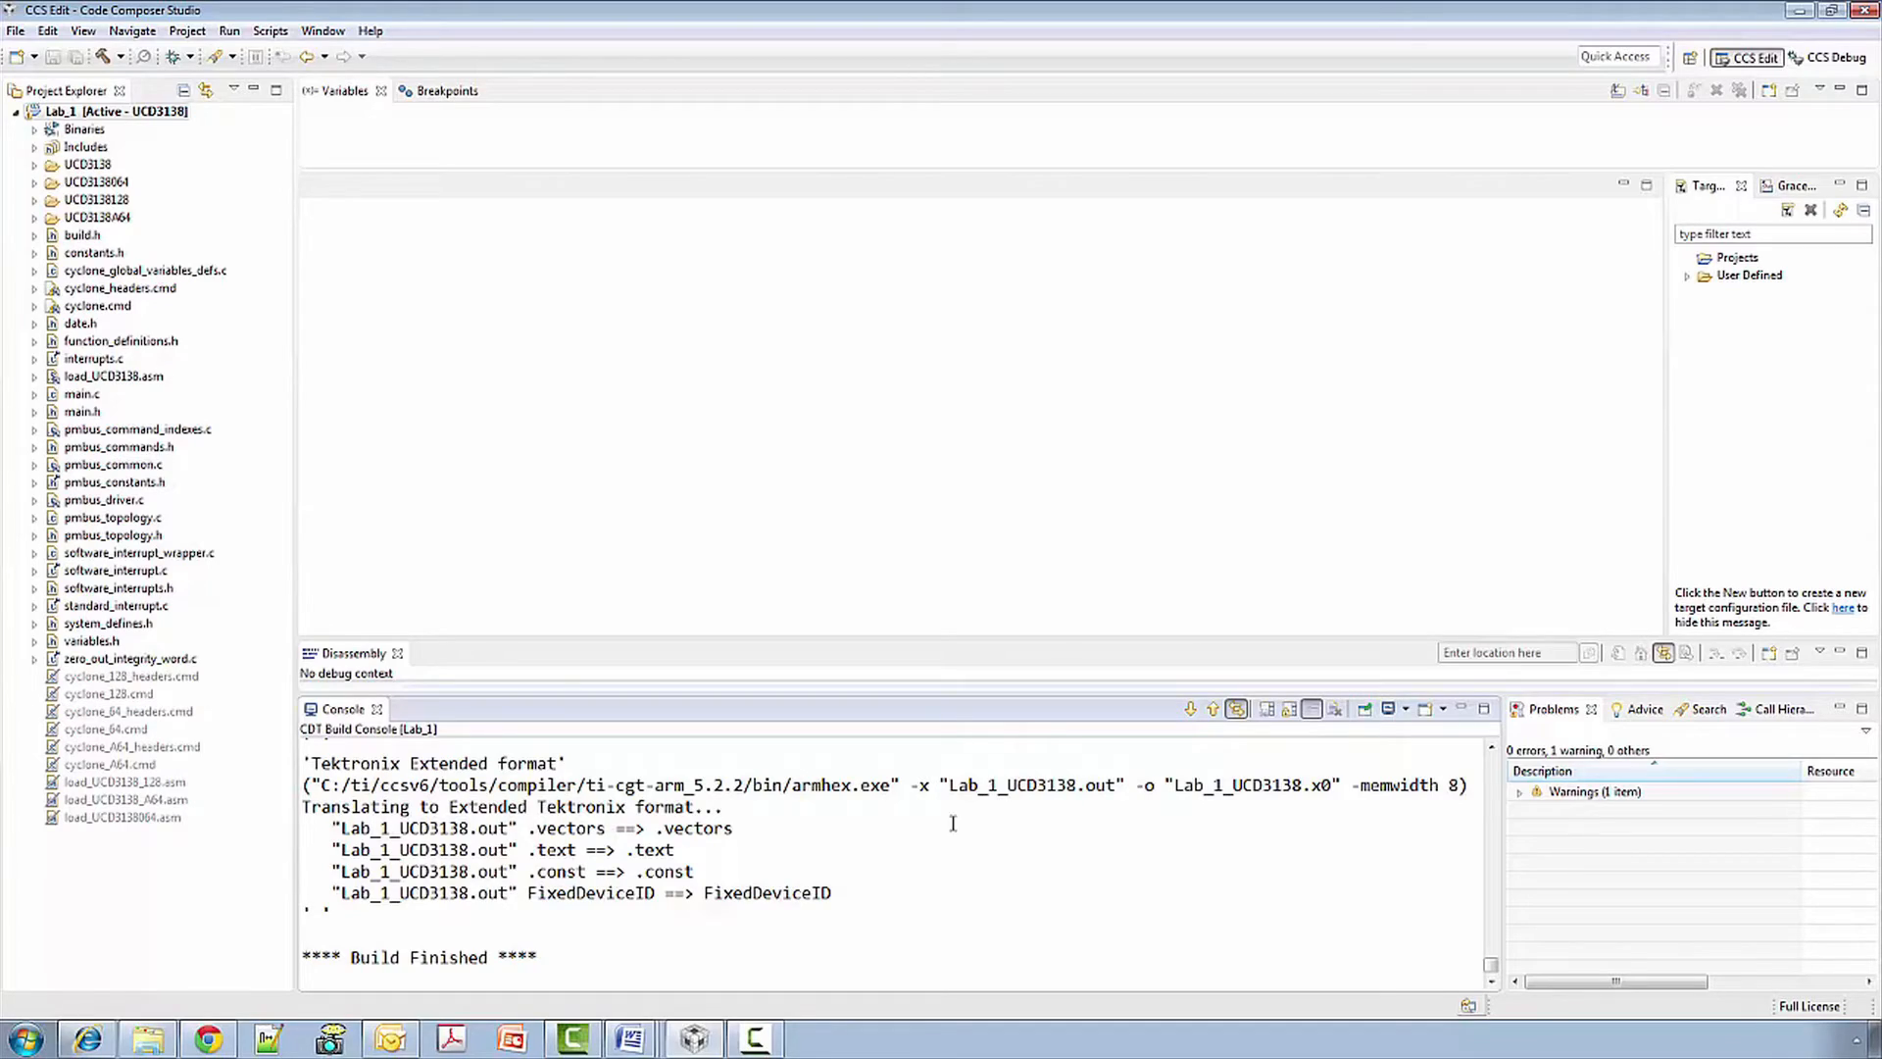
pyautogui.click(148, 1038)
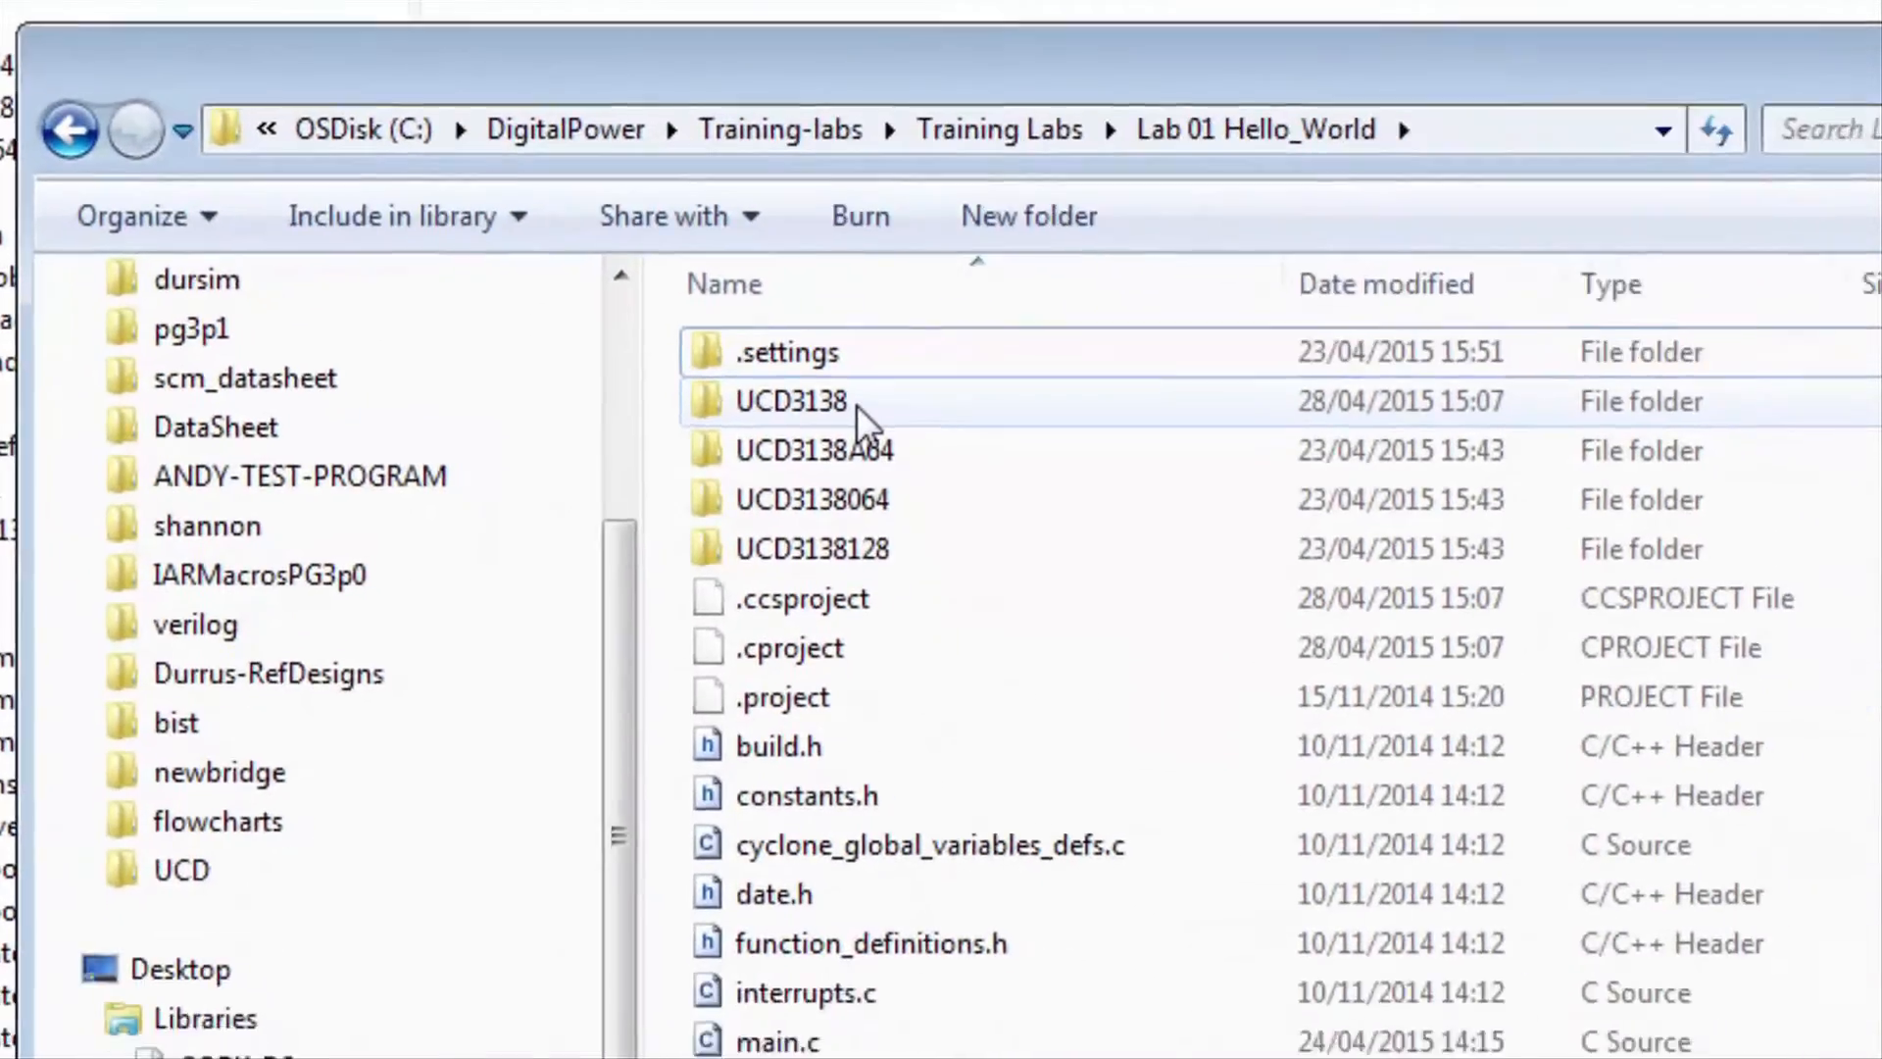
# - Open the UCD3138 folder and select the Lab_1_UCD3138.x0 output file
pyautogui.doubleClick(926, 438)
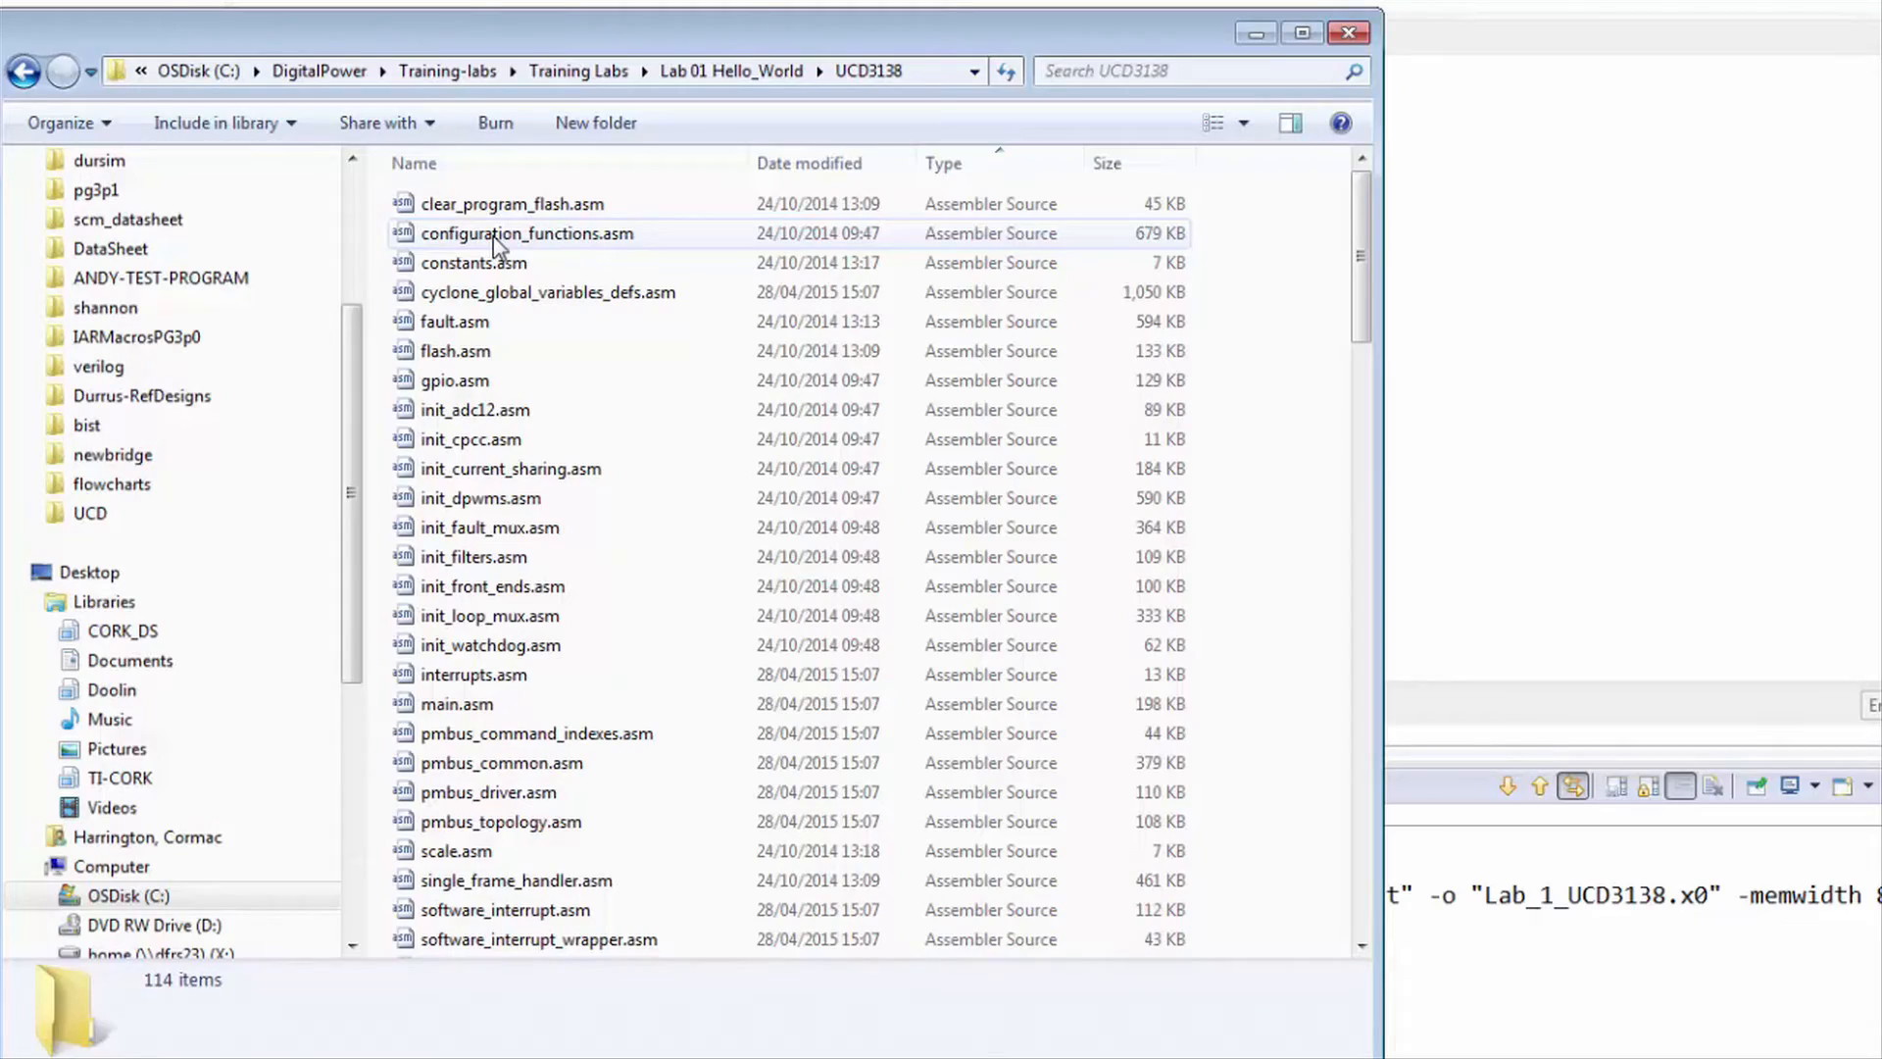
pyautogui.scroll(-20, 495, 245)
pyautogui.click(464, 881)
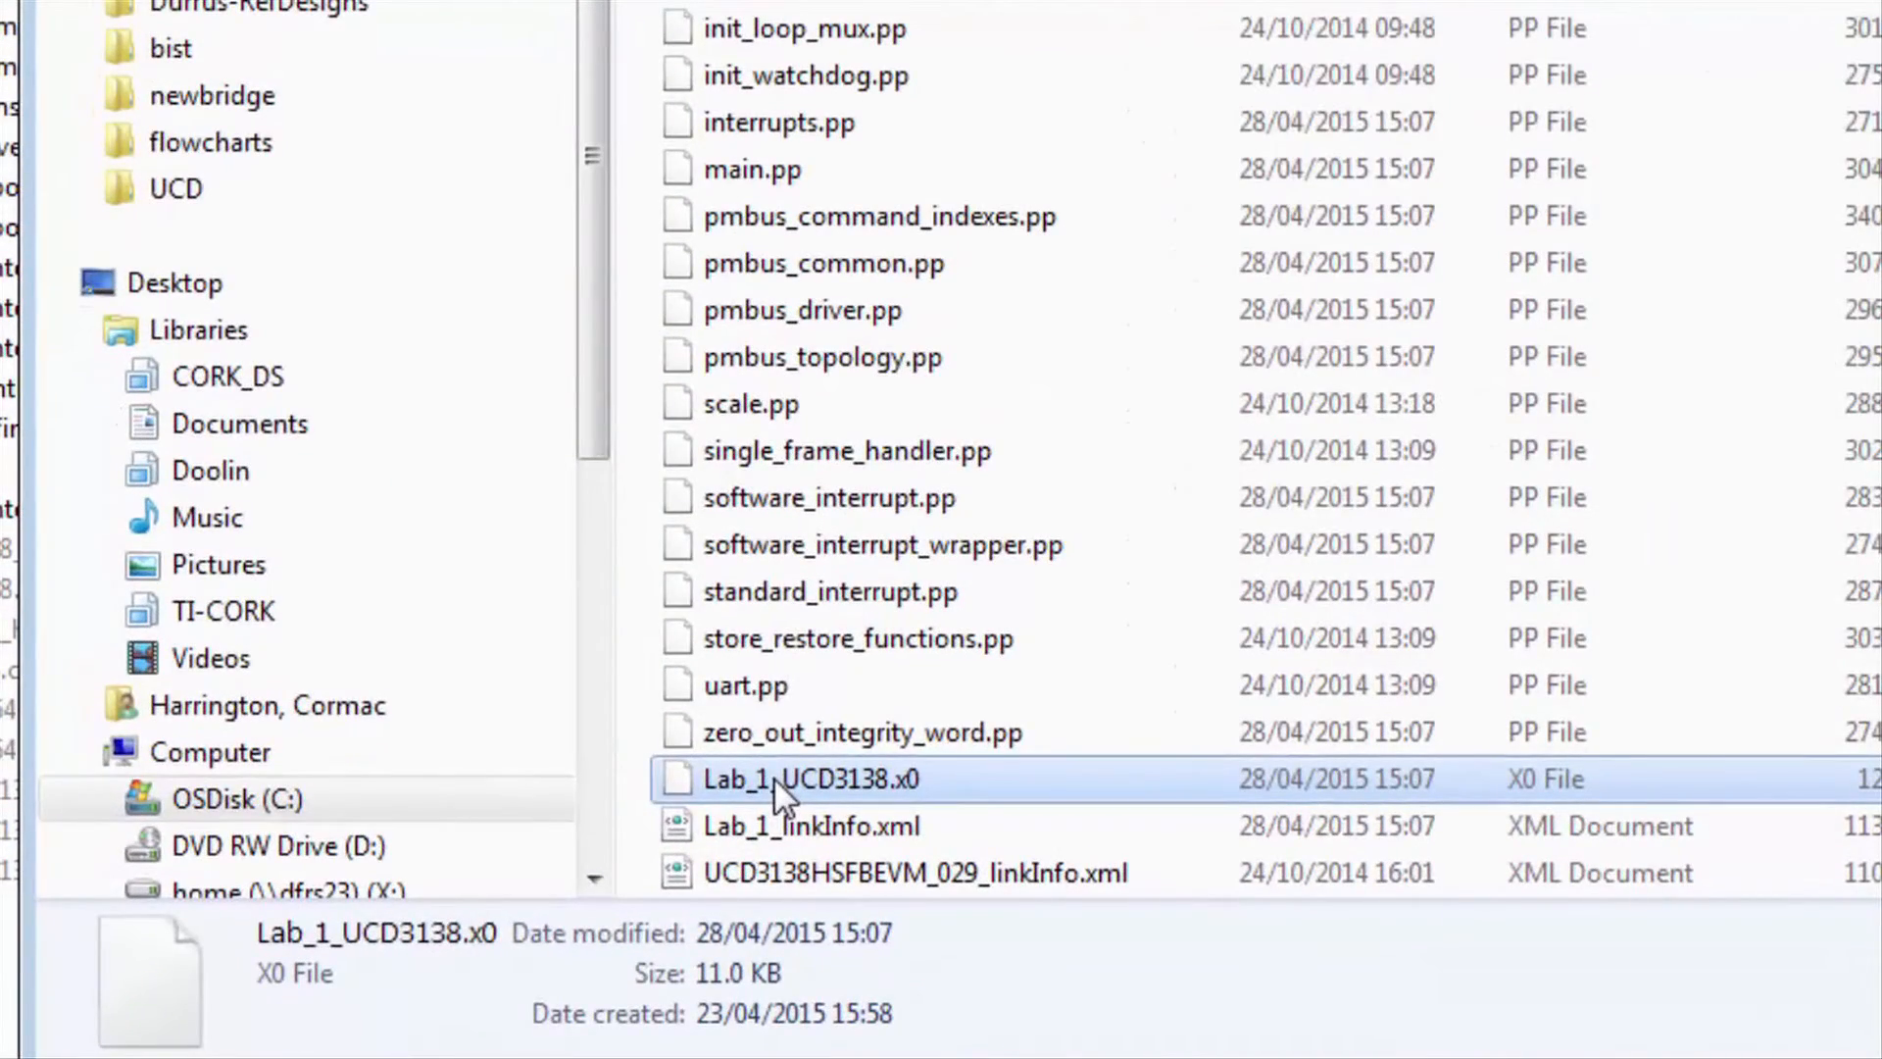
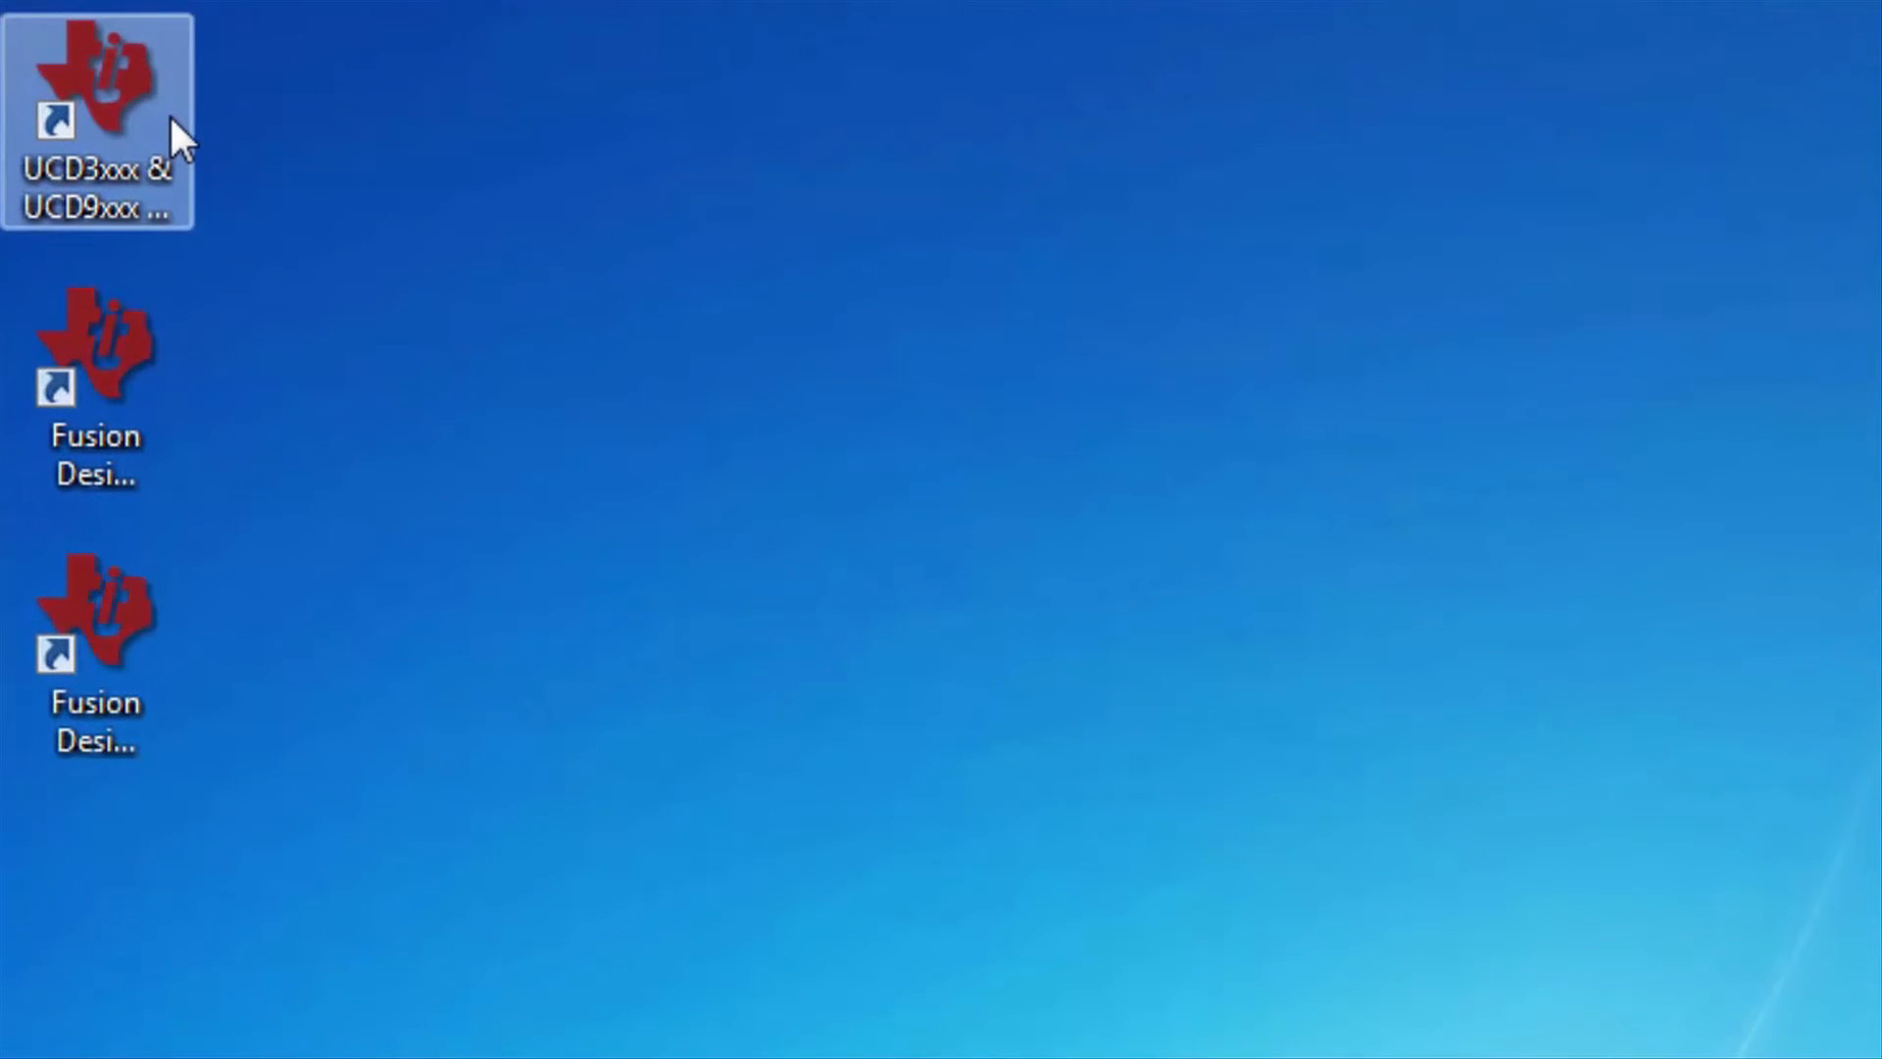
# - Launch the UCD3xxx & UCD9xxx Device GUI from its desktop shortcut and accept the prompt
pyautogui.doubleClick(171, 118)
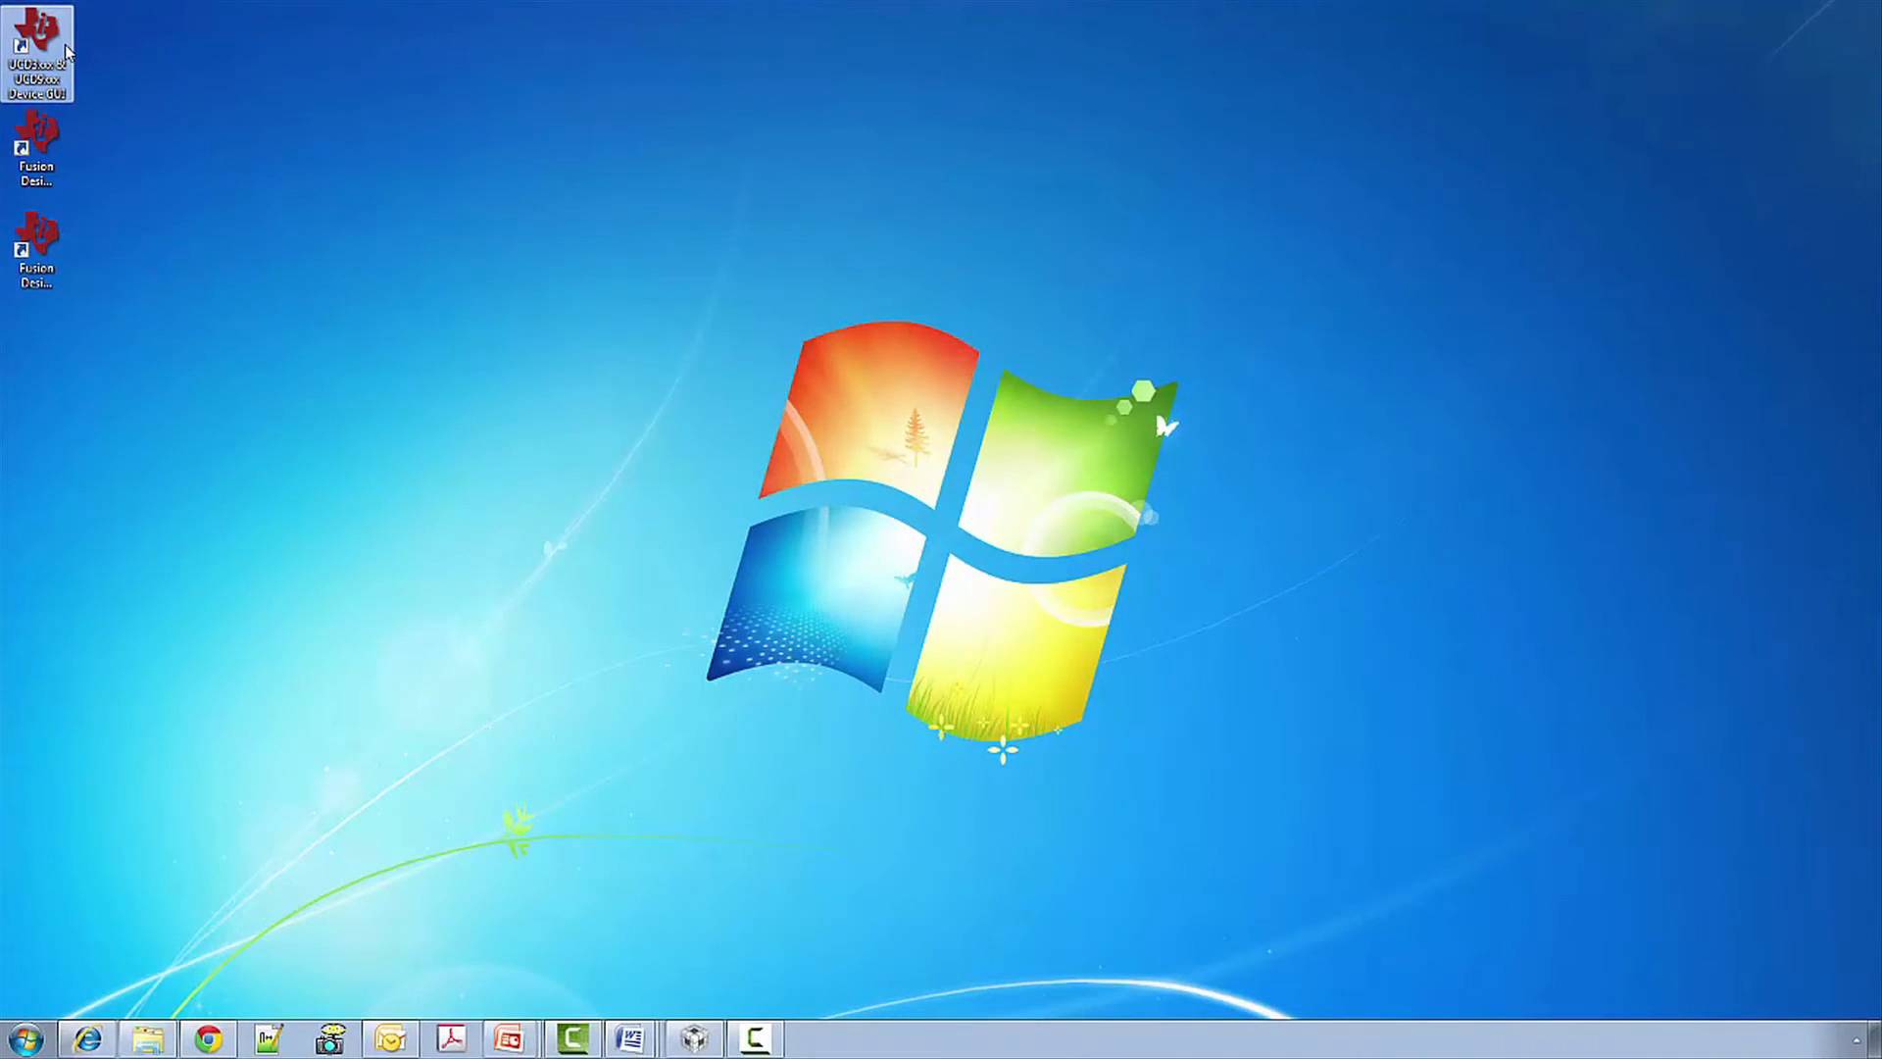
pyautogui.doubleClick(39, 44)
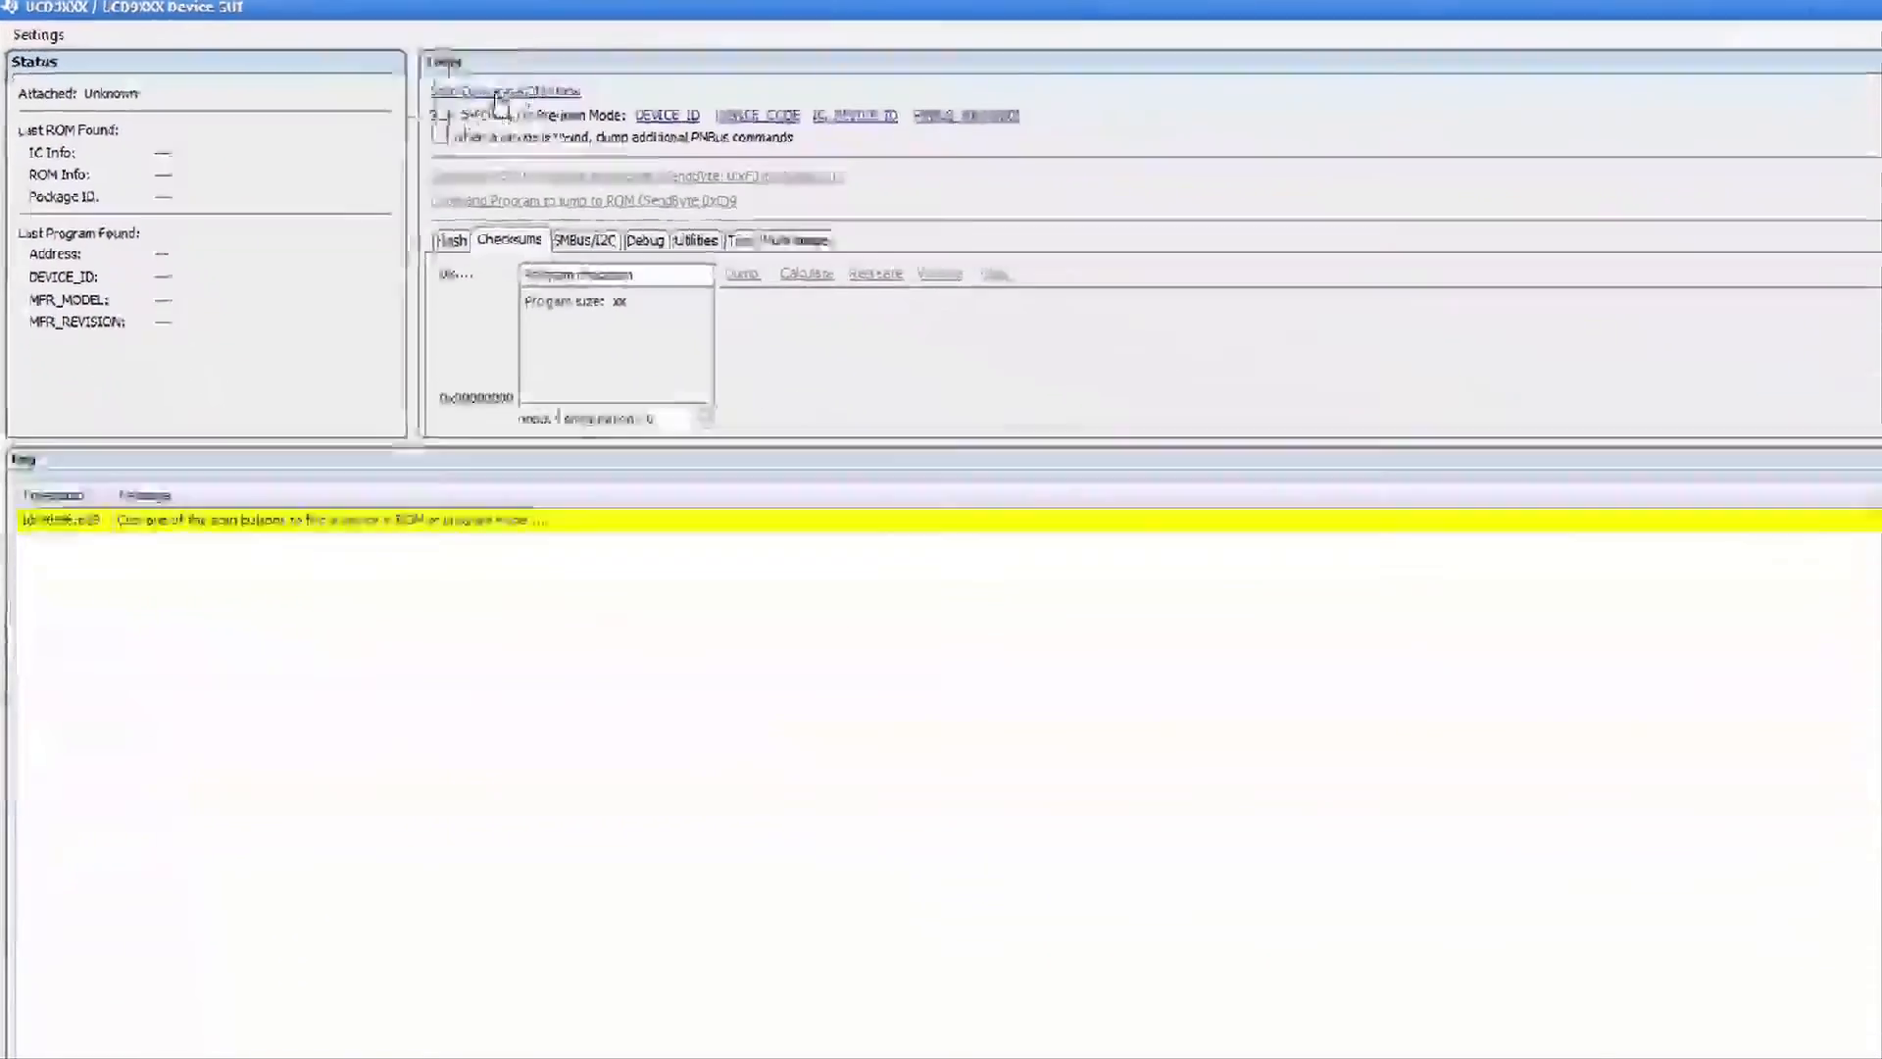
# - Run Scan Device in ROM Mode to detect the UCD3138 Rev2
pyautogui.click(500, 93)
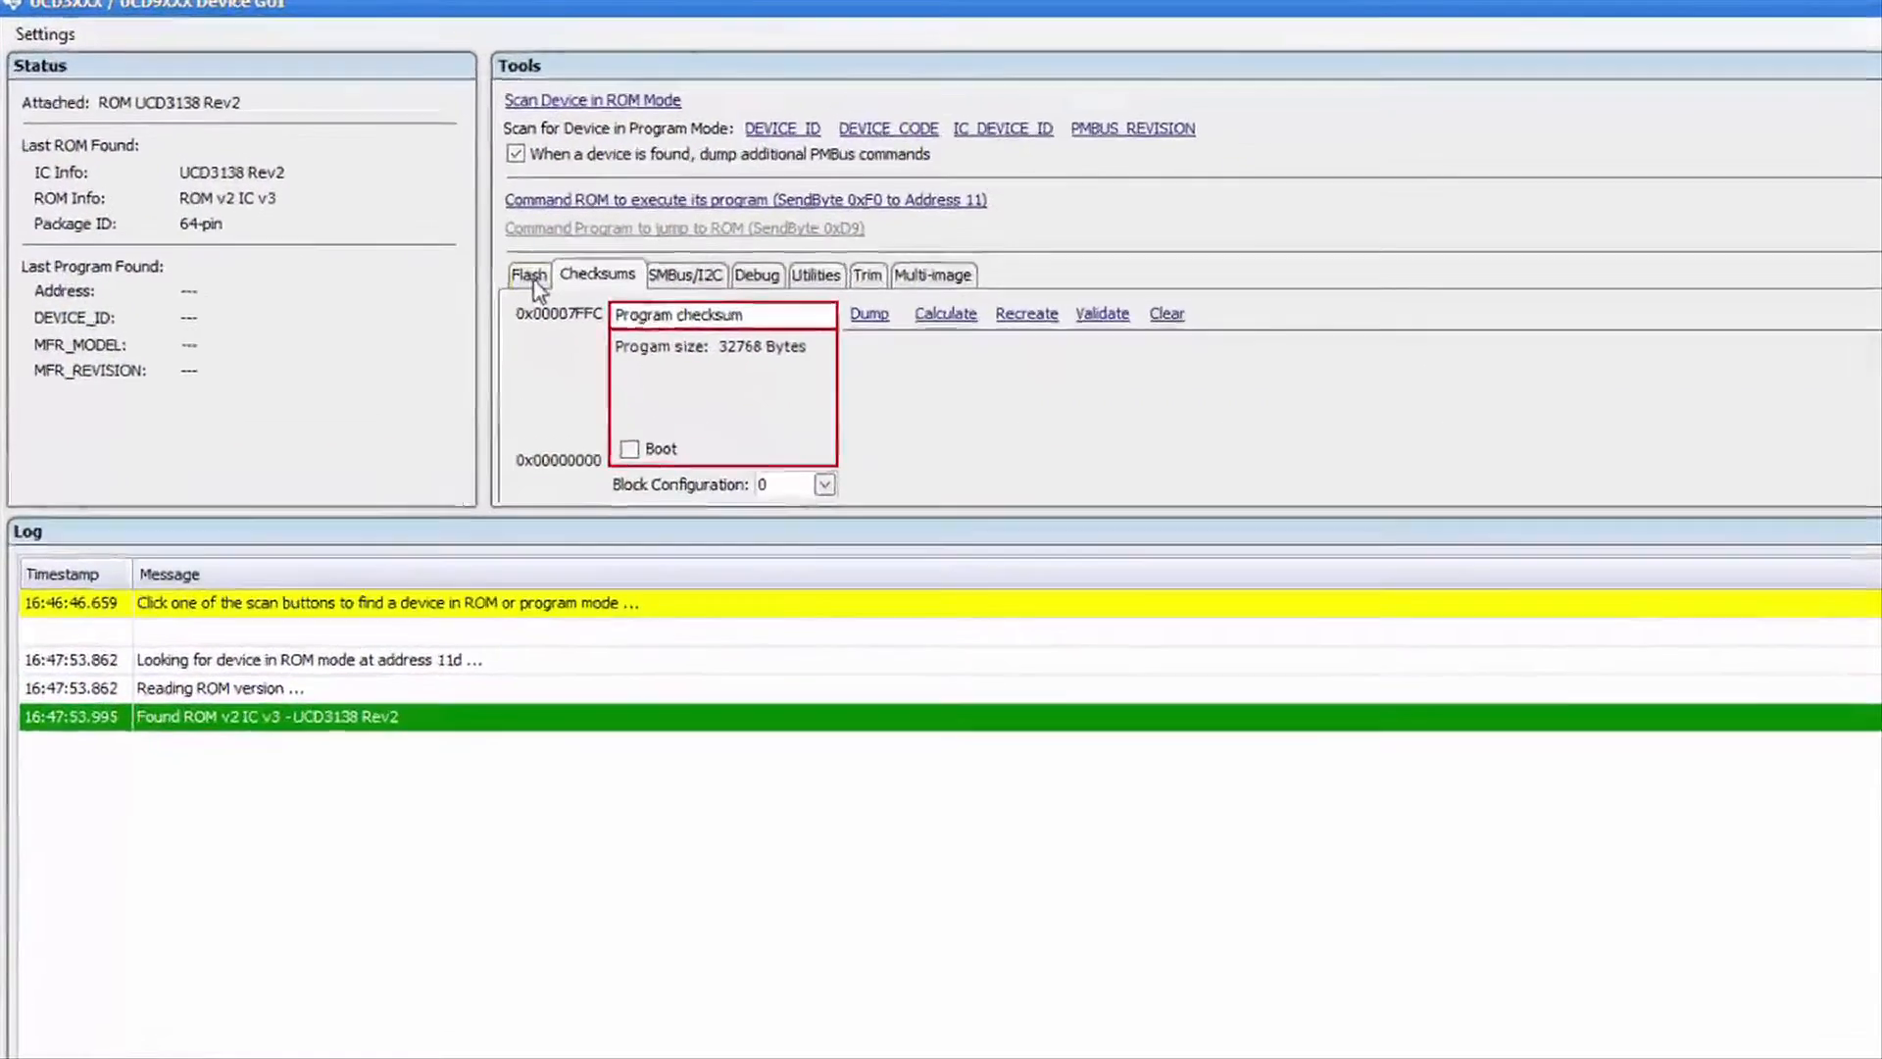
# - Open the Flash tab's Firmware Download tool and load Lab_1_UCD3138.x0 from the UCD3138 folder
pyautogui.click(367, 191)
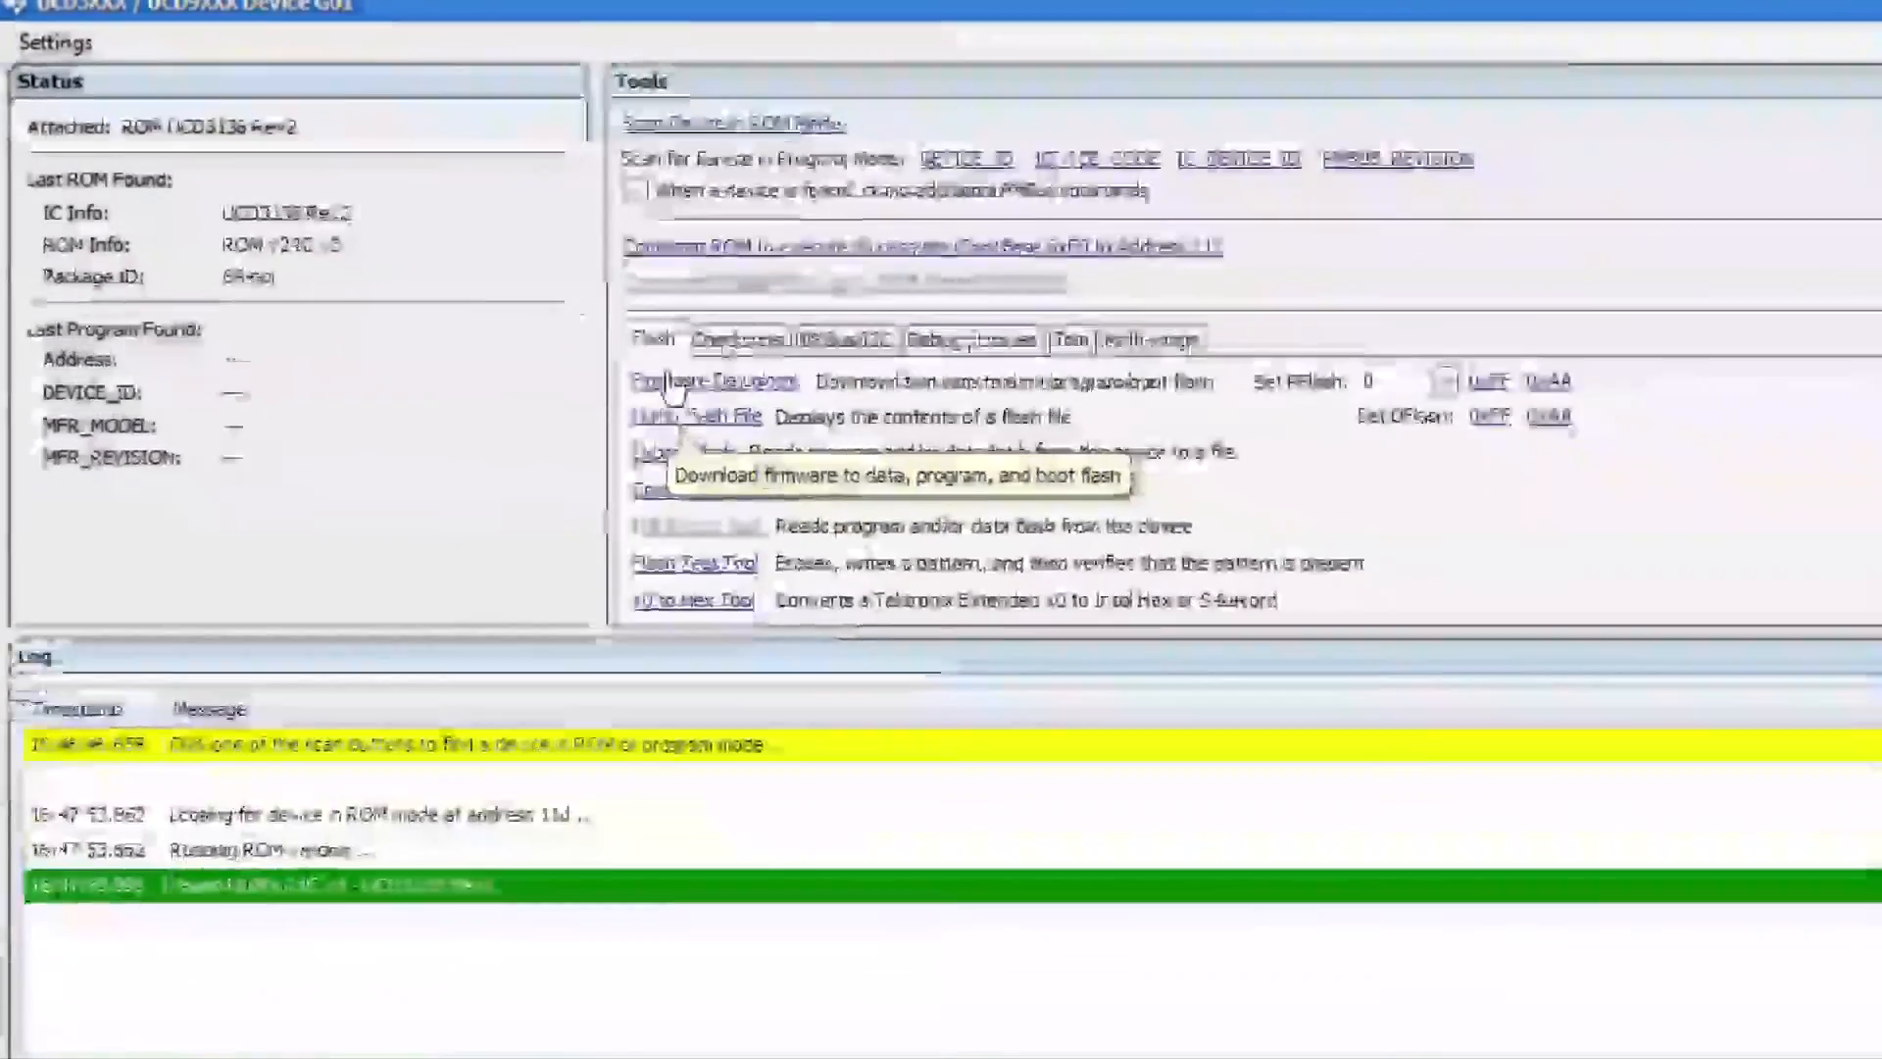
pyautogui.click(794, 453)
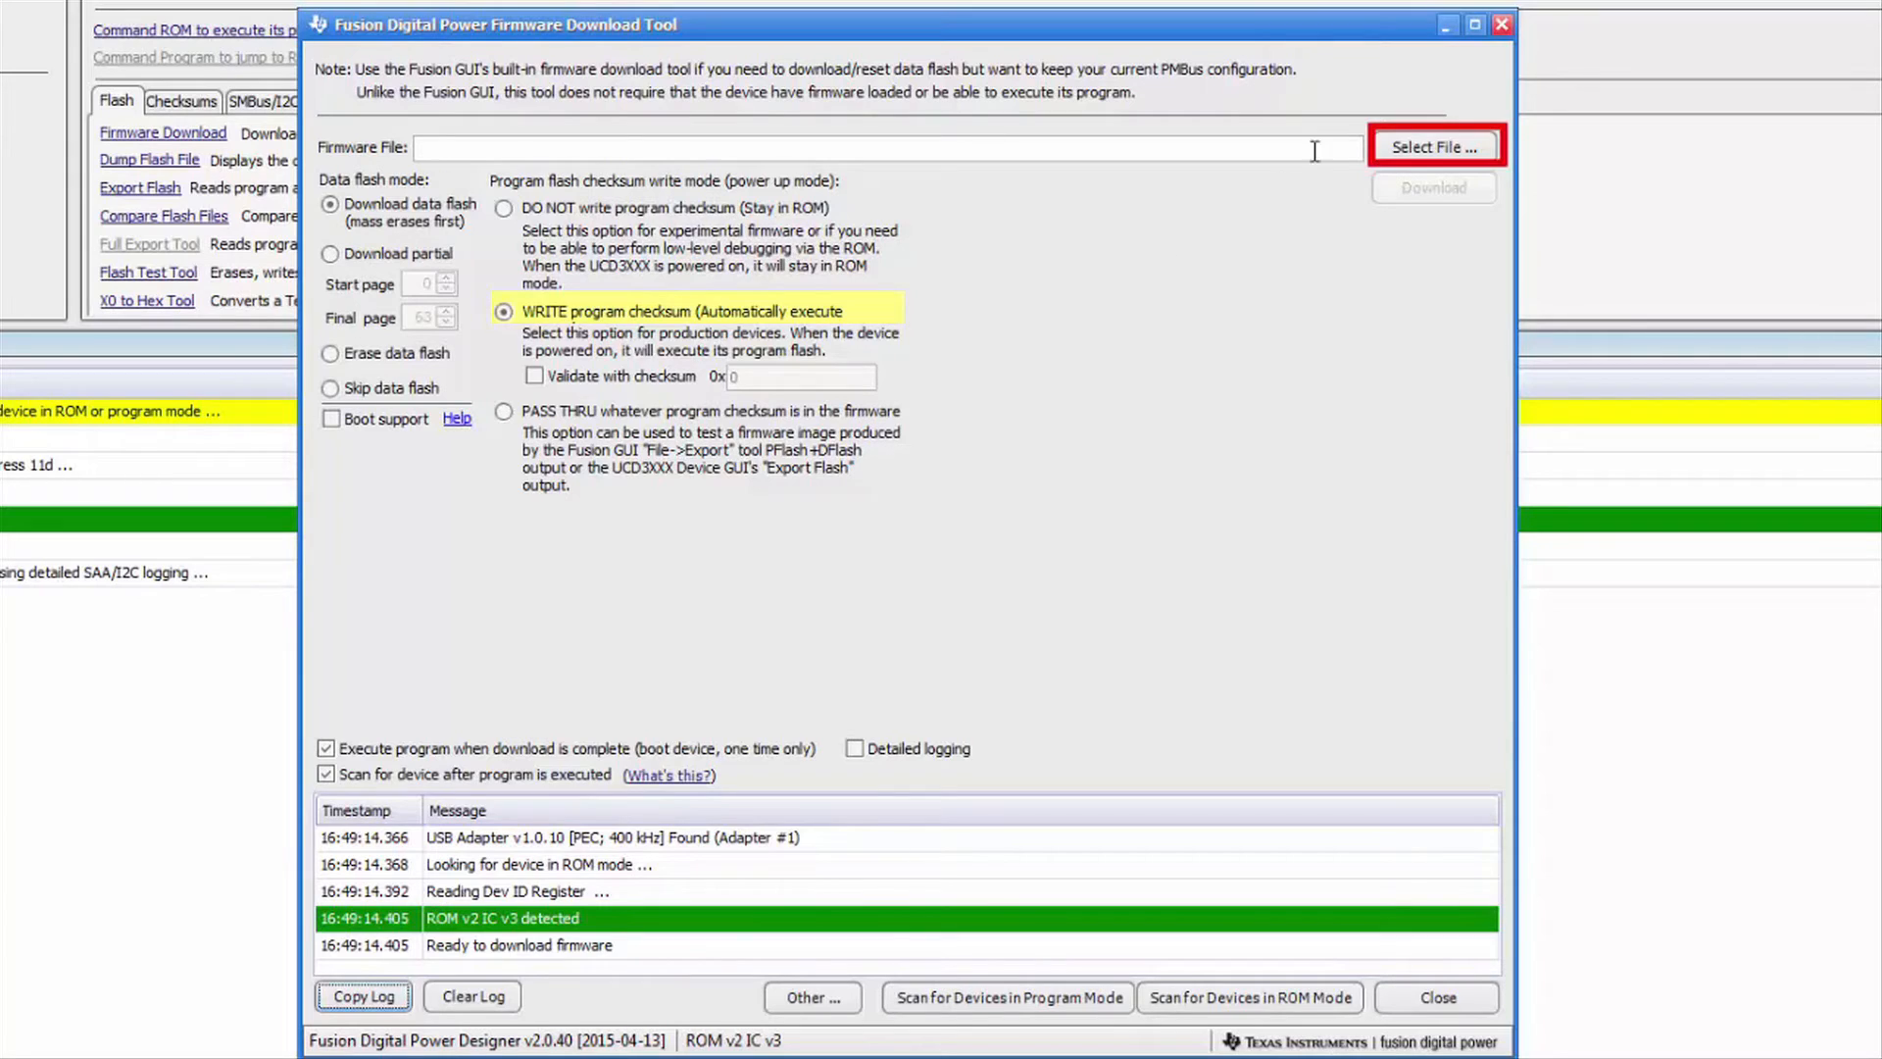
pyautogui.click(1400, 144)
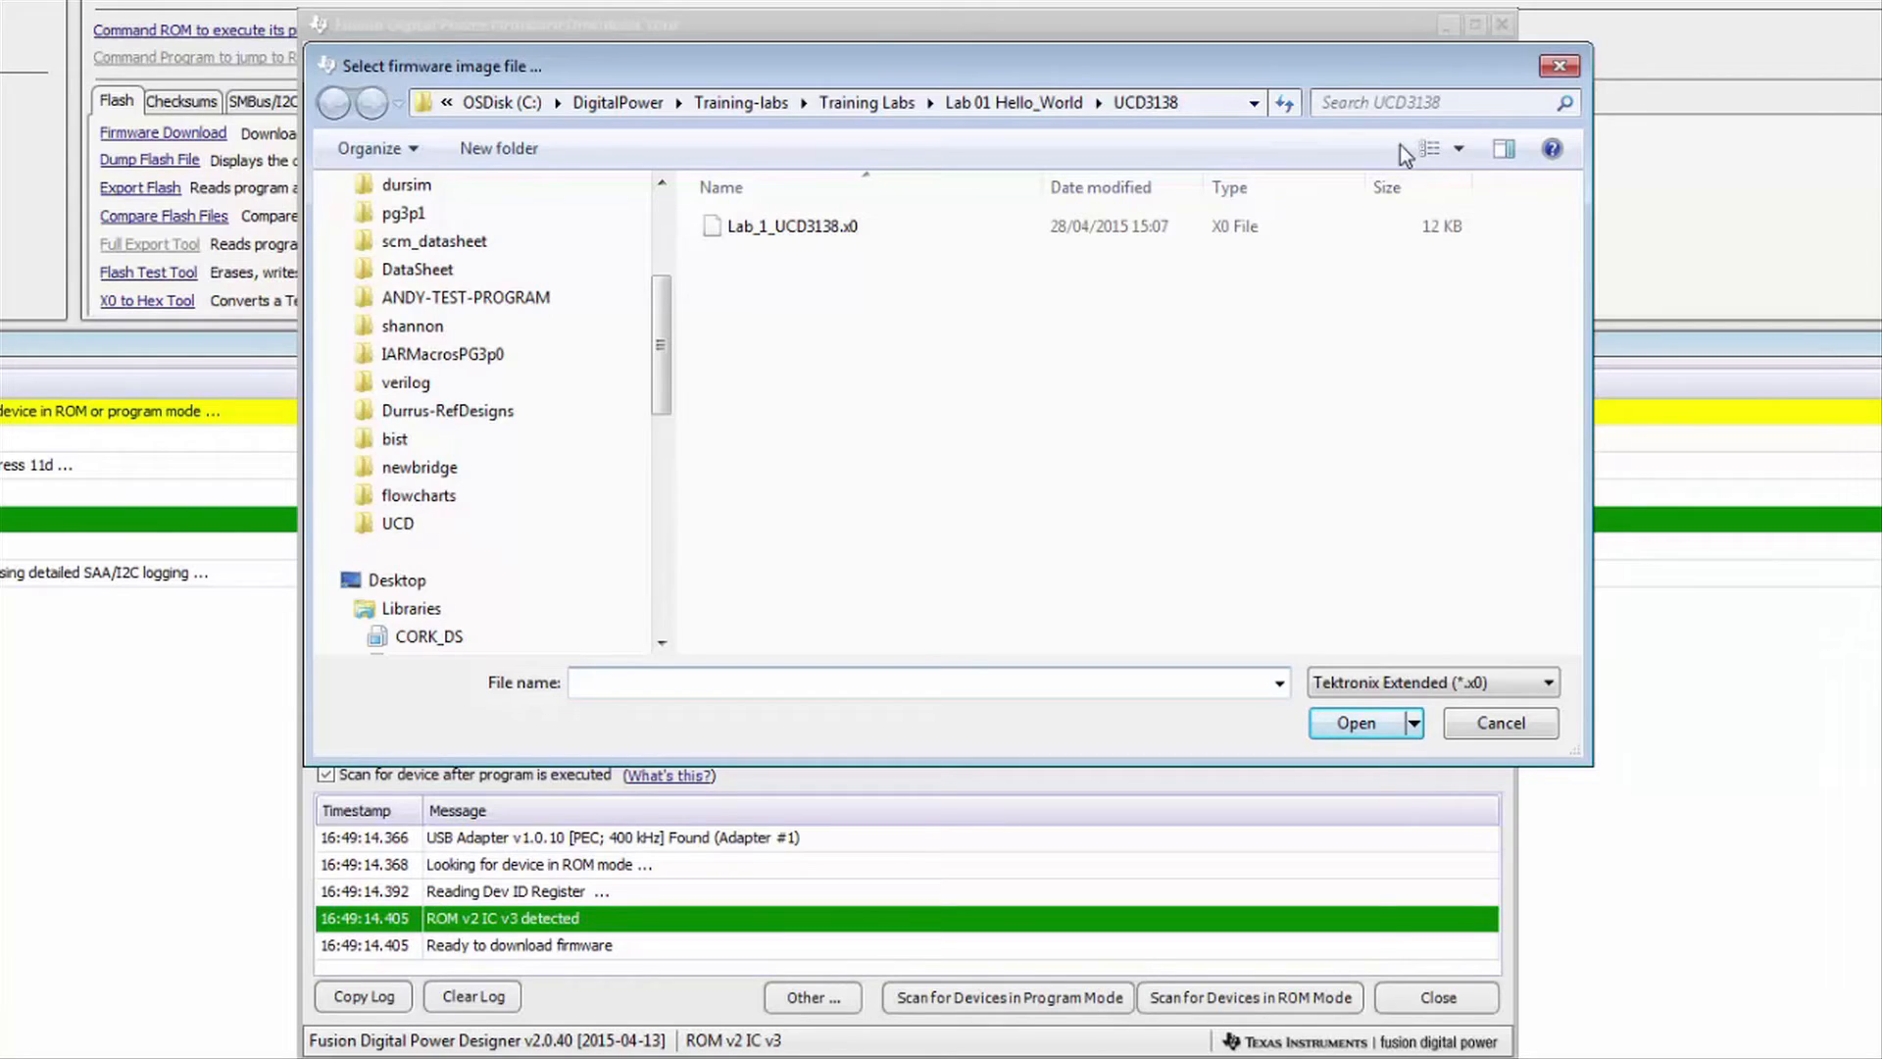
pyautogui.click(835, 227)
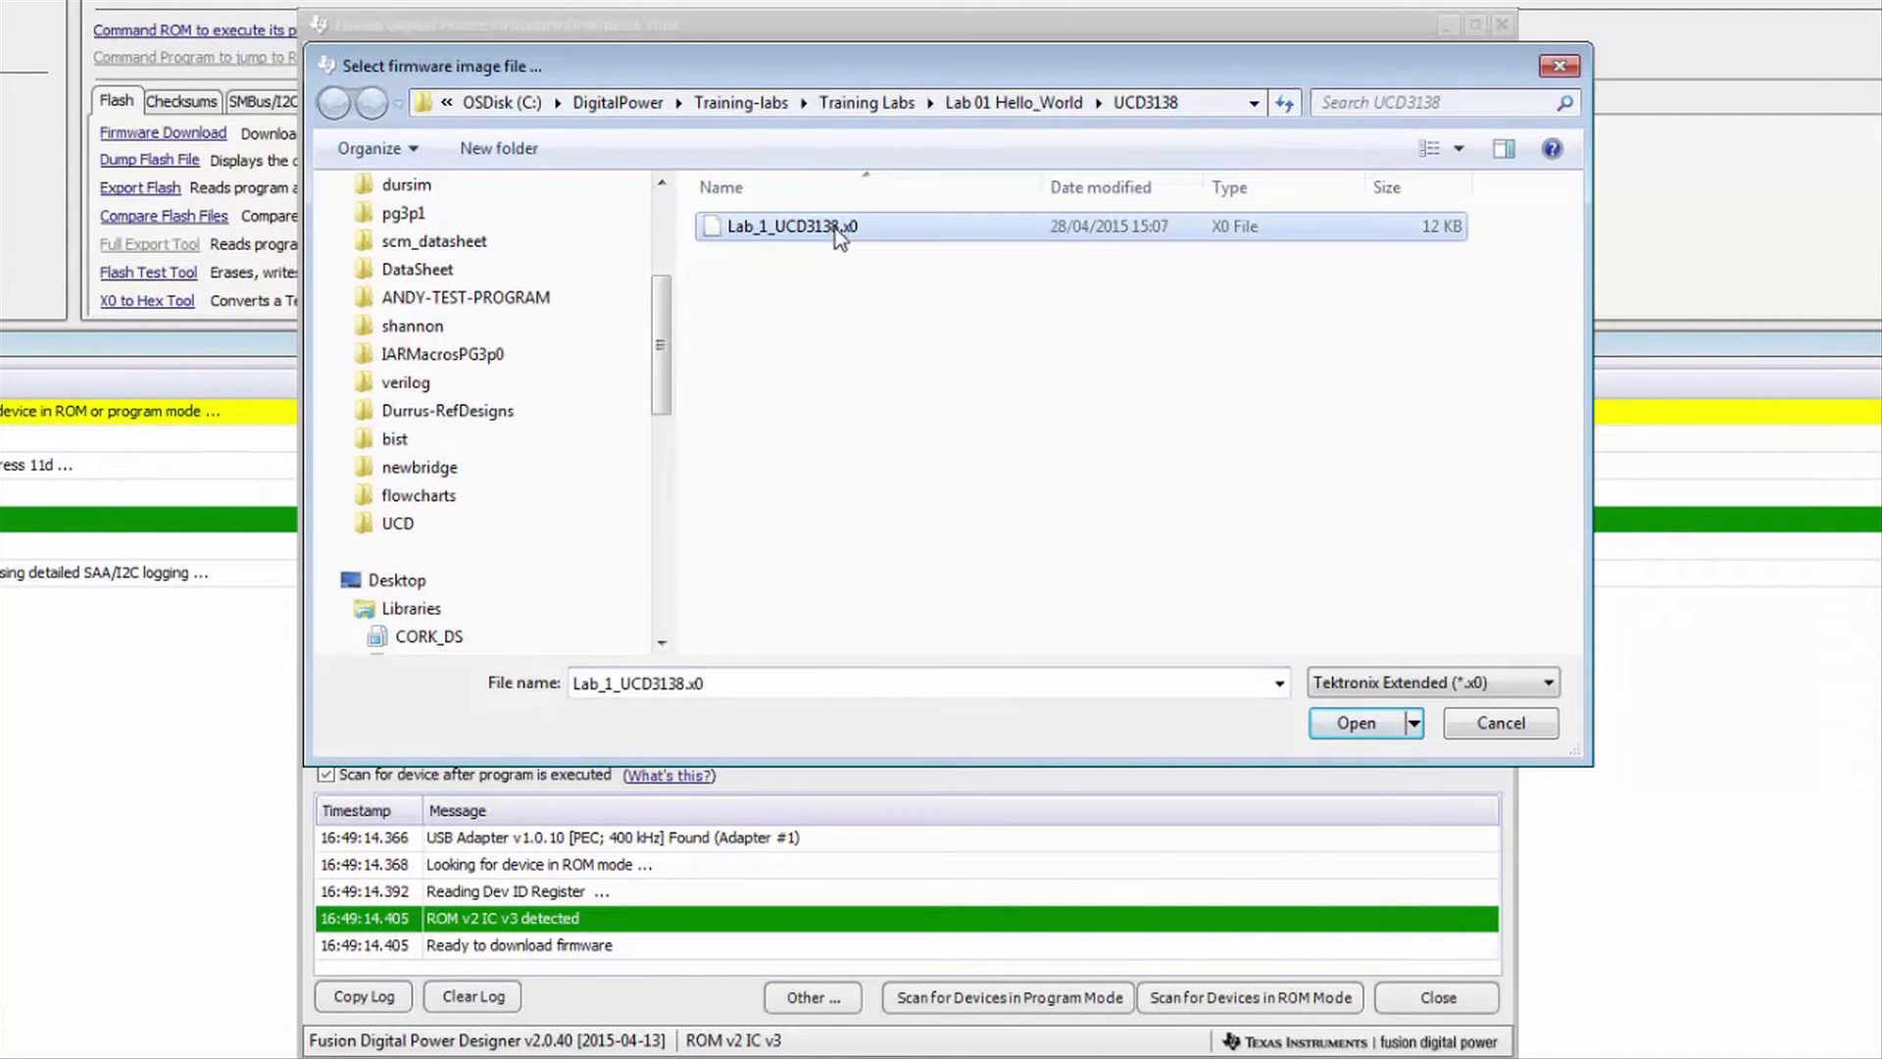
pyautogui.click(1356, 723)
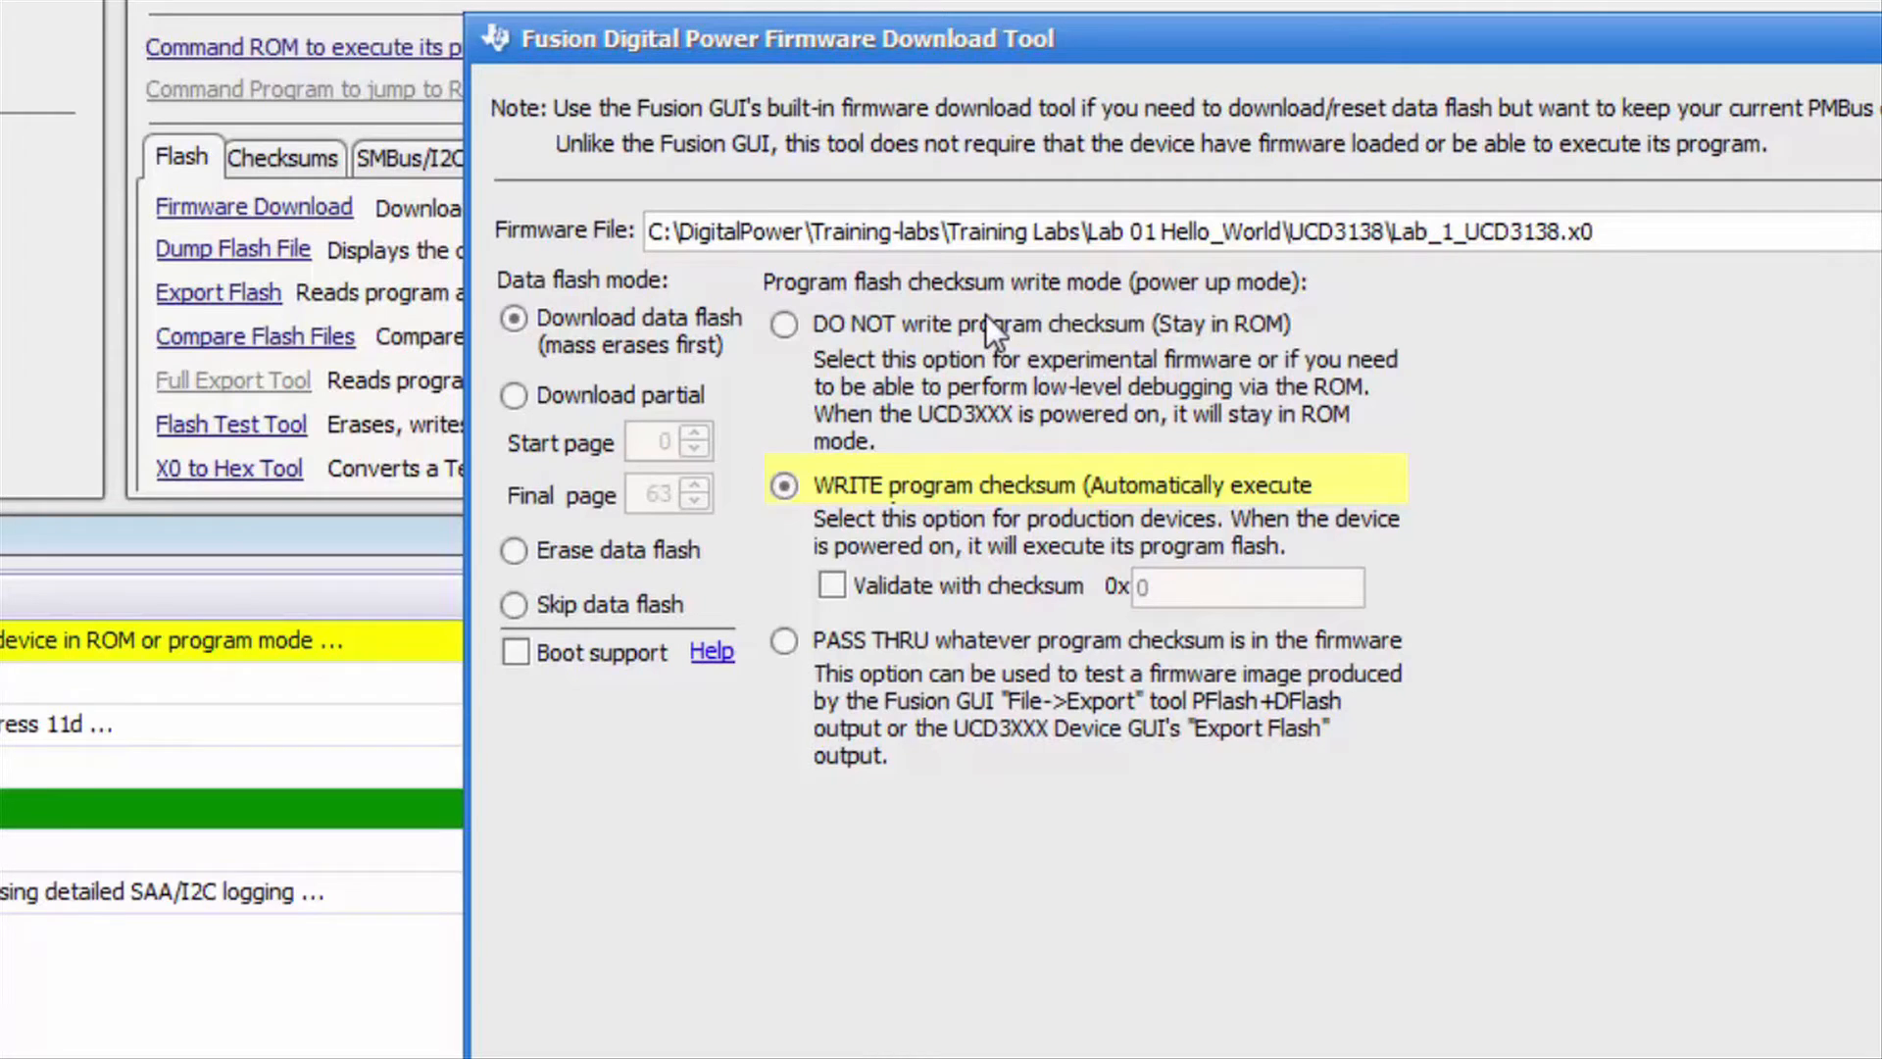
# - Download Lab_1 with 'DO NOT write program checksum (Stay in ROM)', suppressing future confirmations
pyautogui.click(986, 314)
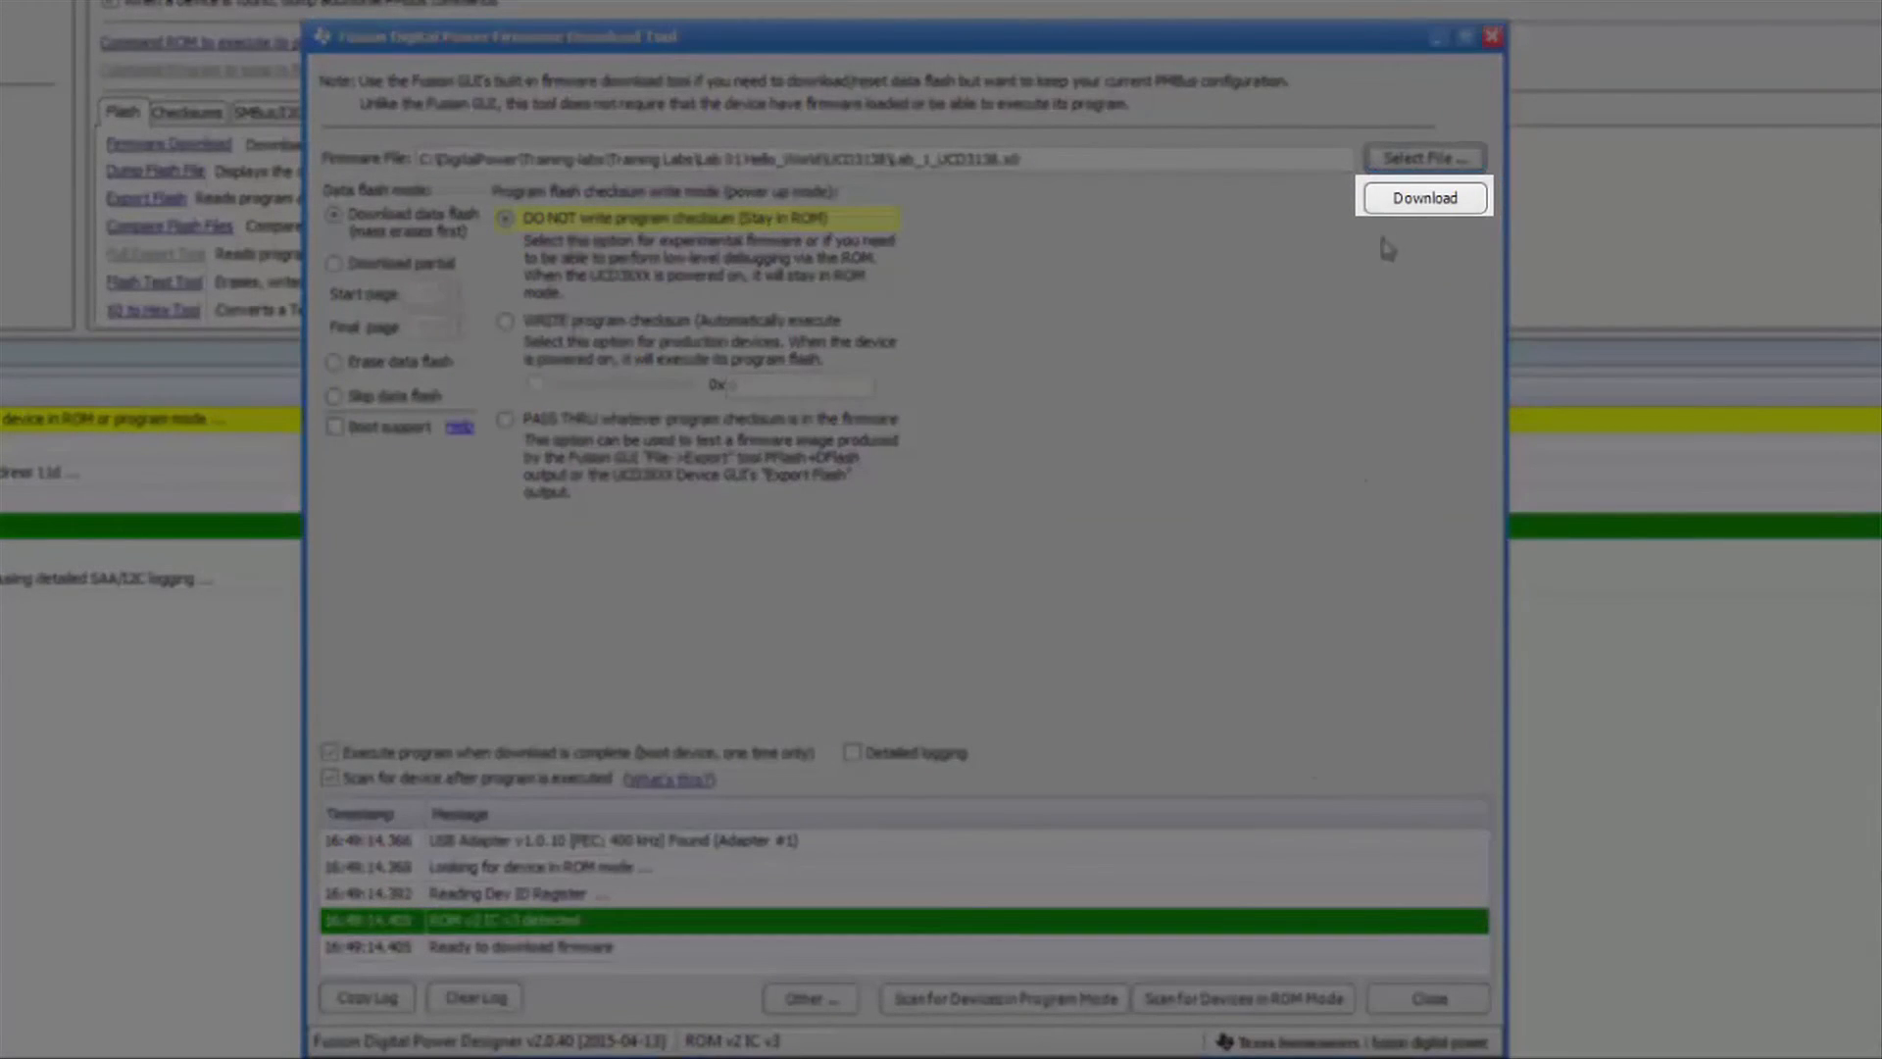
pyautogui.click(1403, 203)
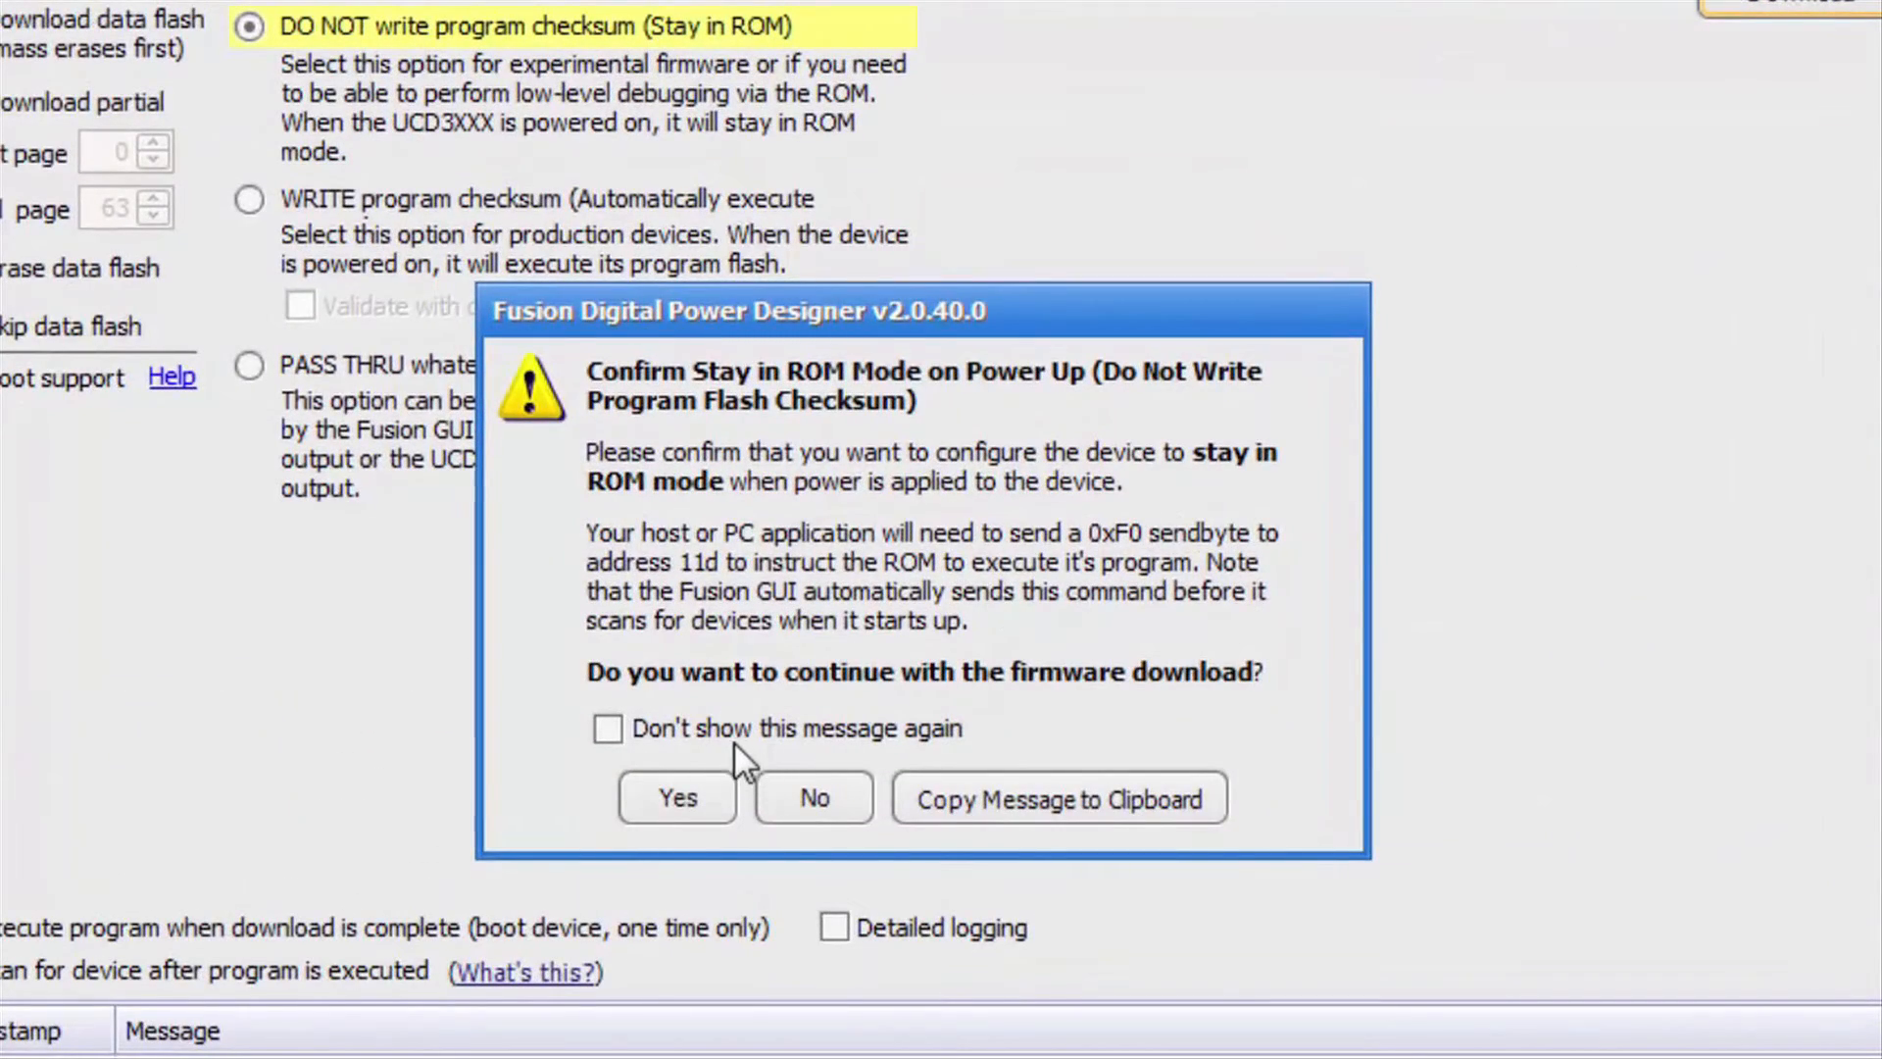
pyautogui.click(628, 732)
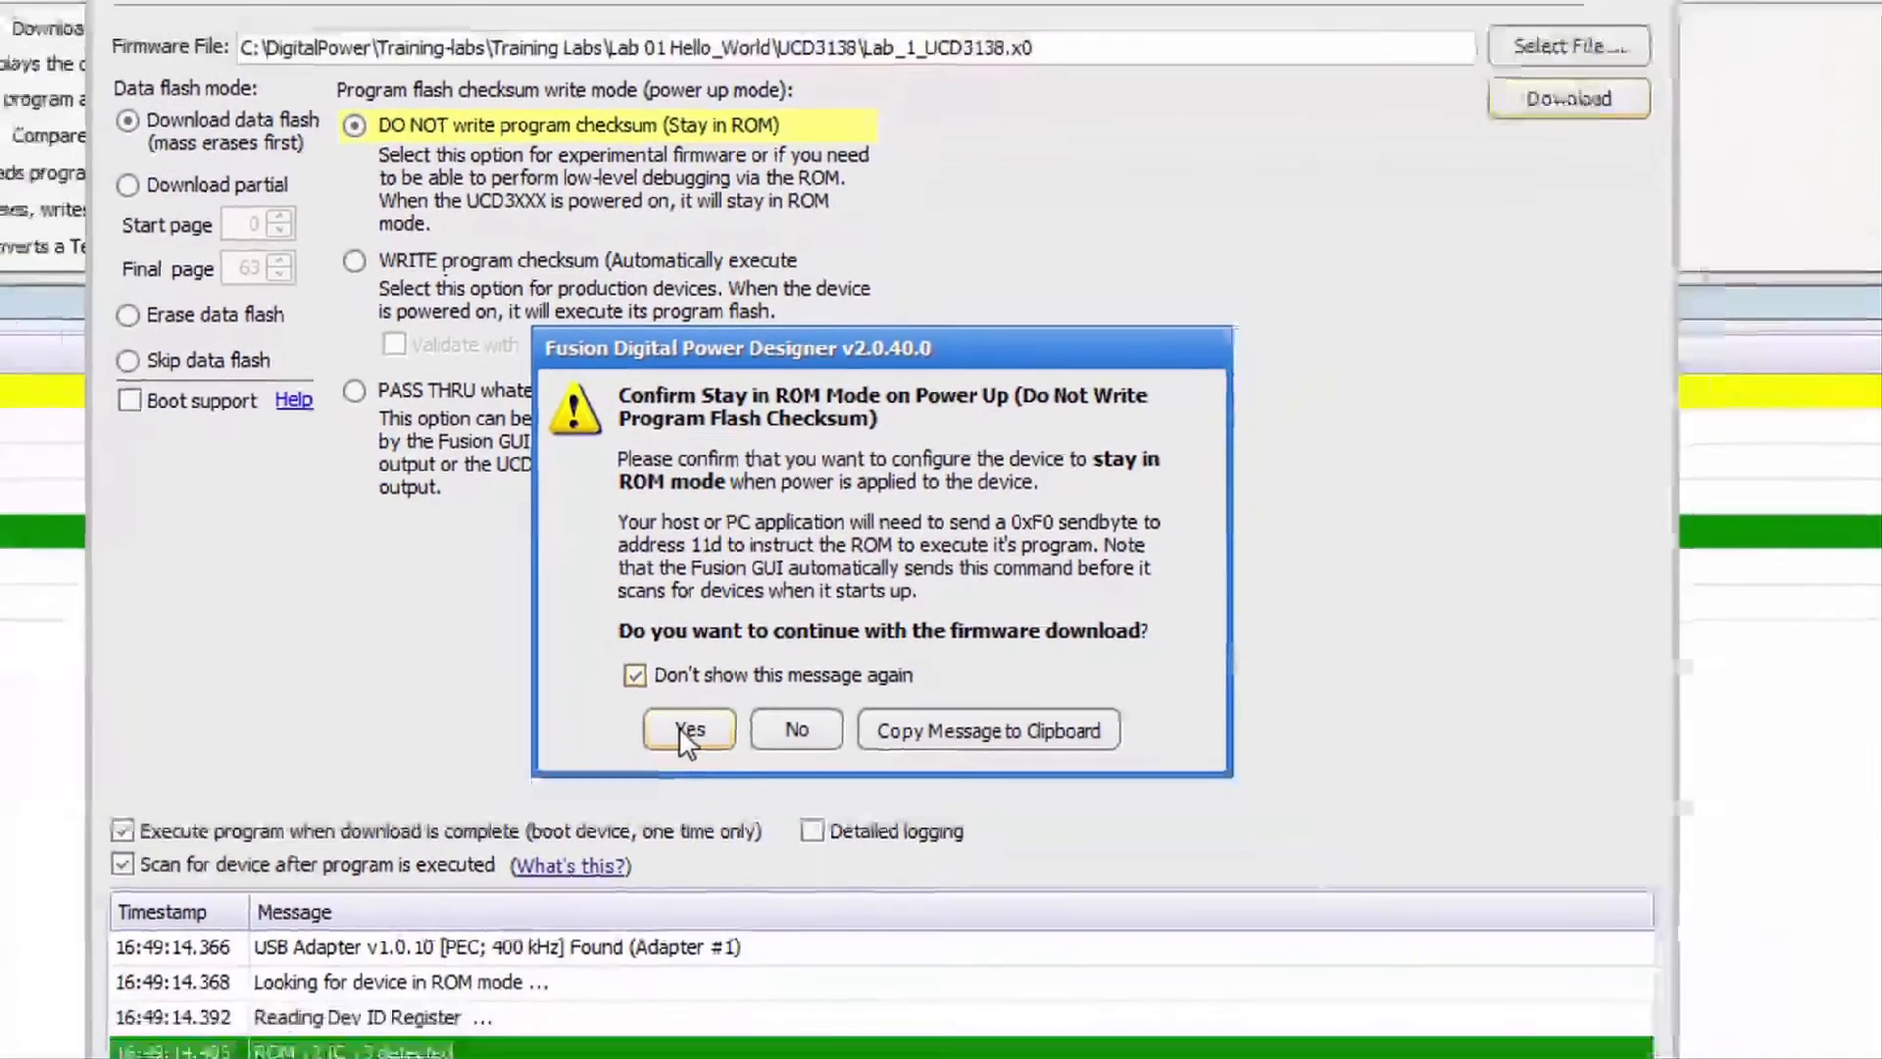
pyautogui.click(677, 797)
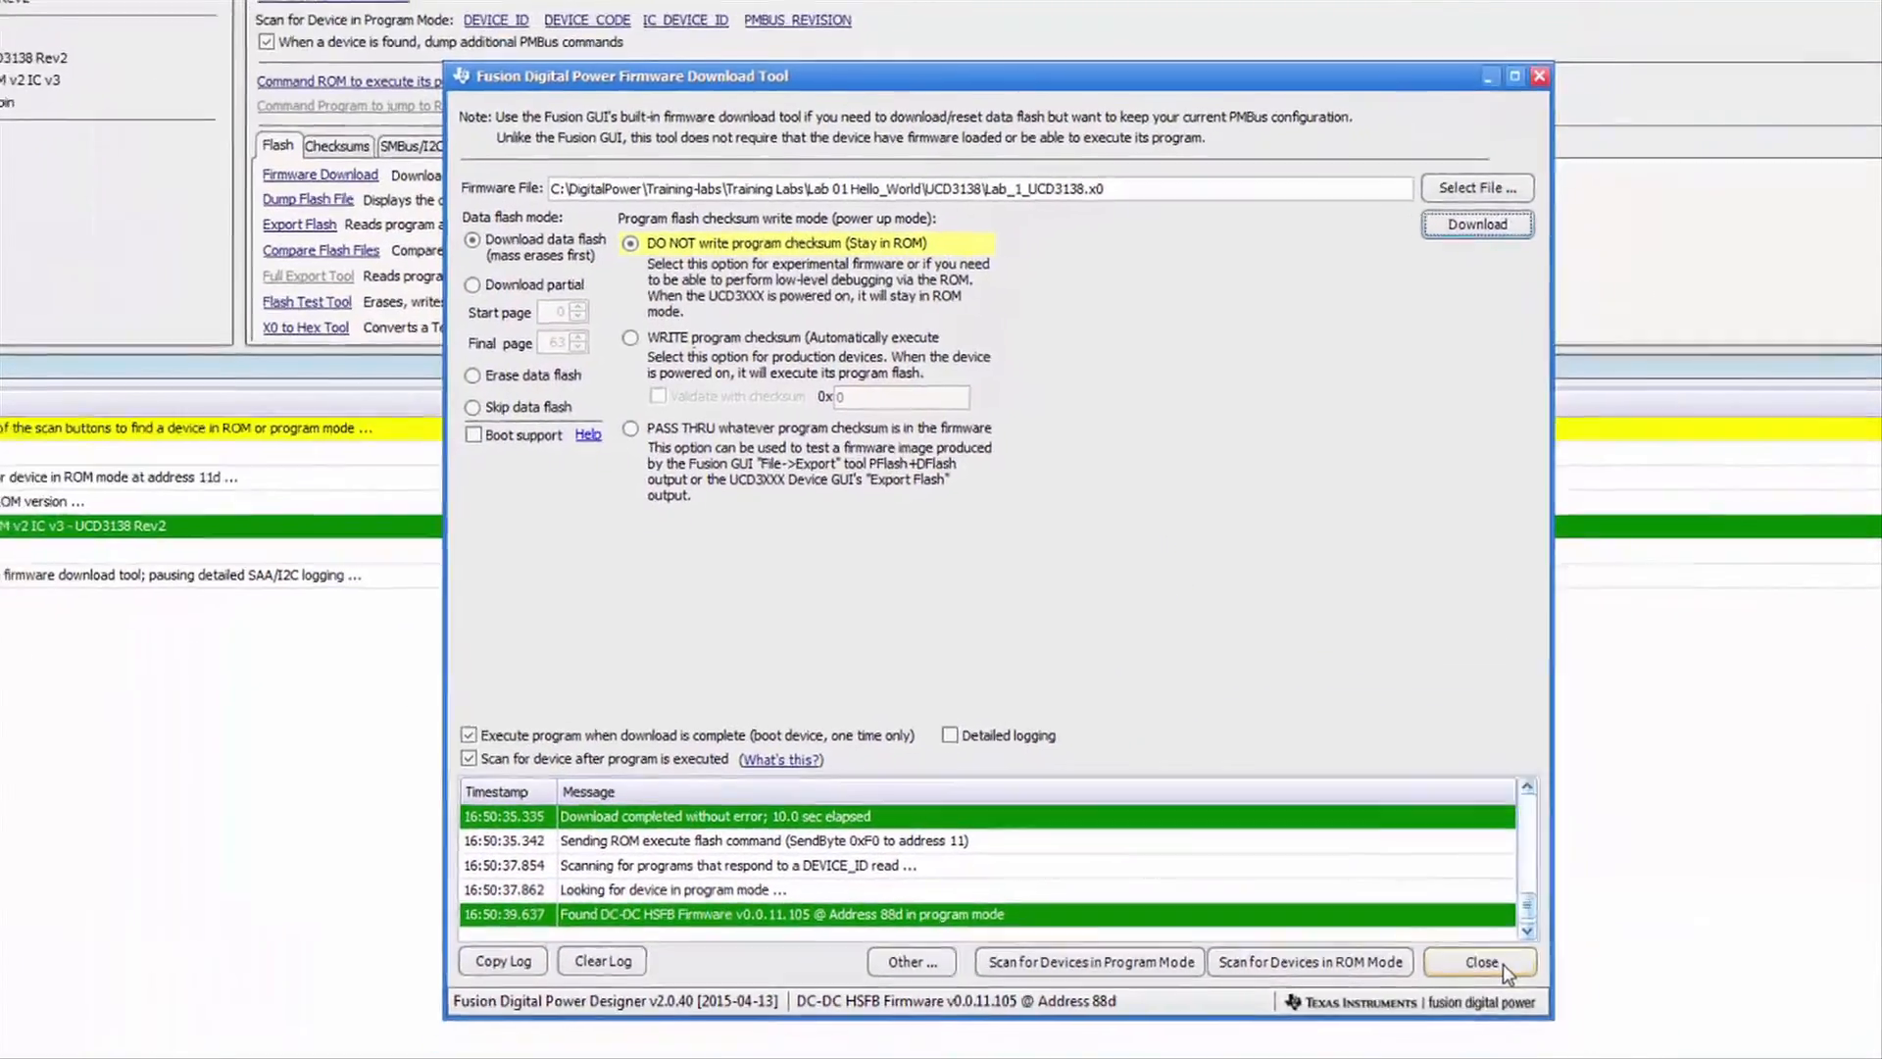
# - Close the download tool and scan by DEVICE_ID, finding UCD3100ISO1 at address 88d
pyautogui.click(1564, 1017)
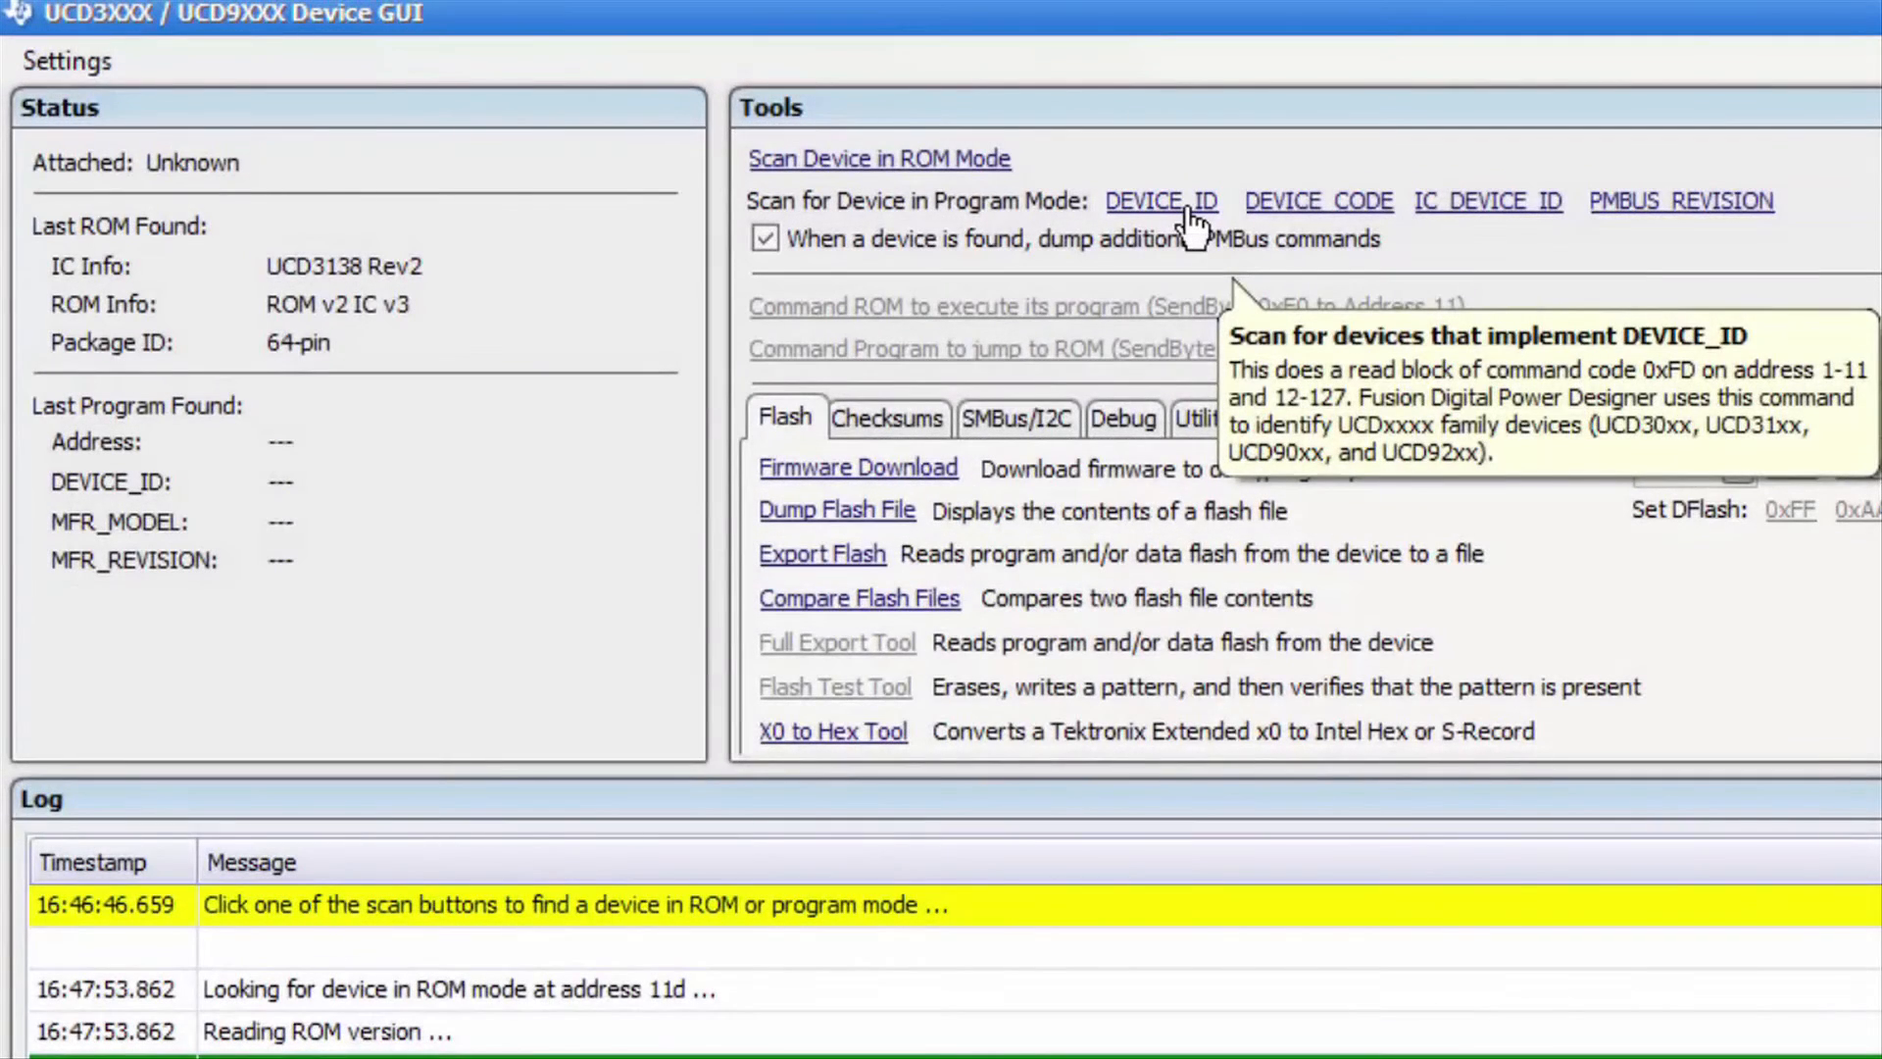
pyautogui.click(1188, 206)
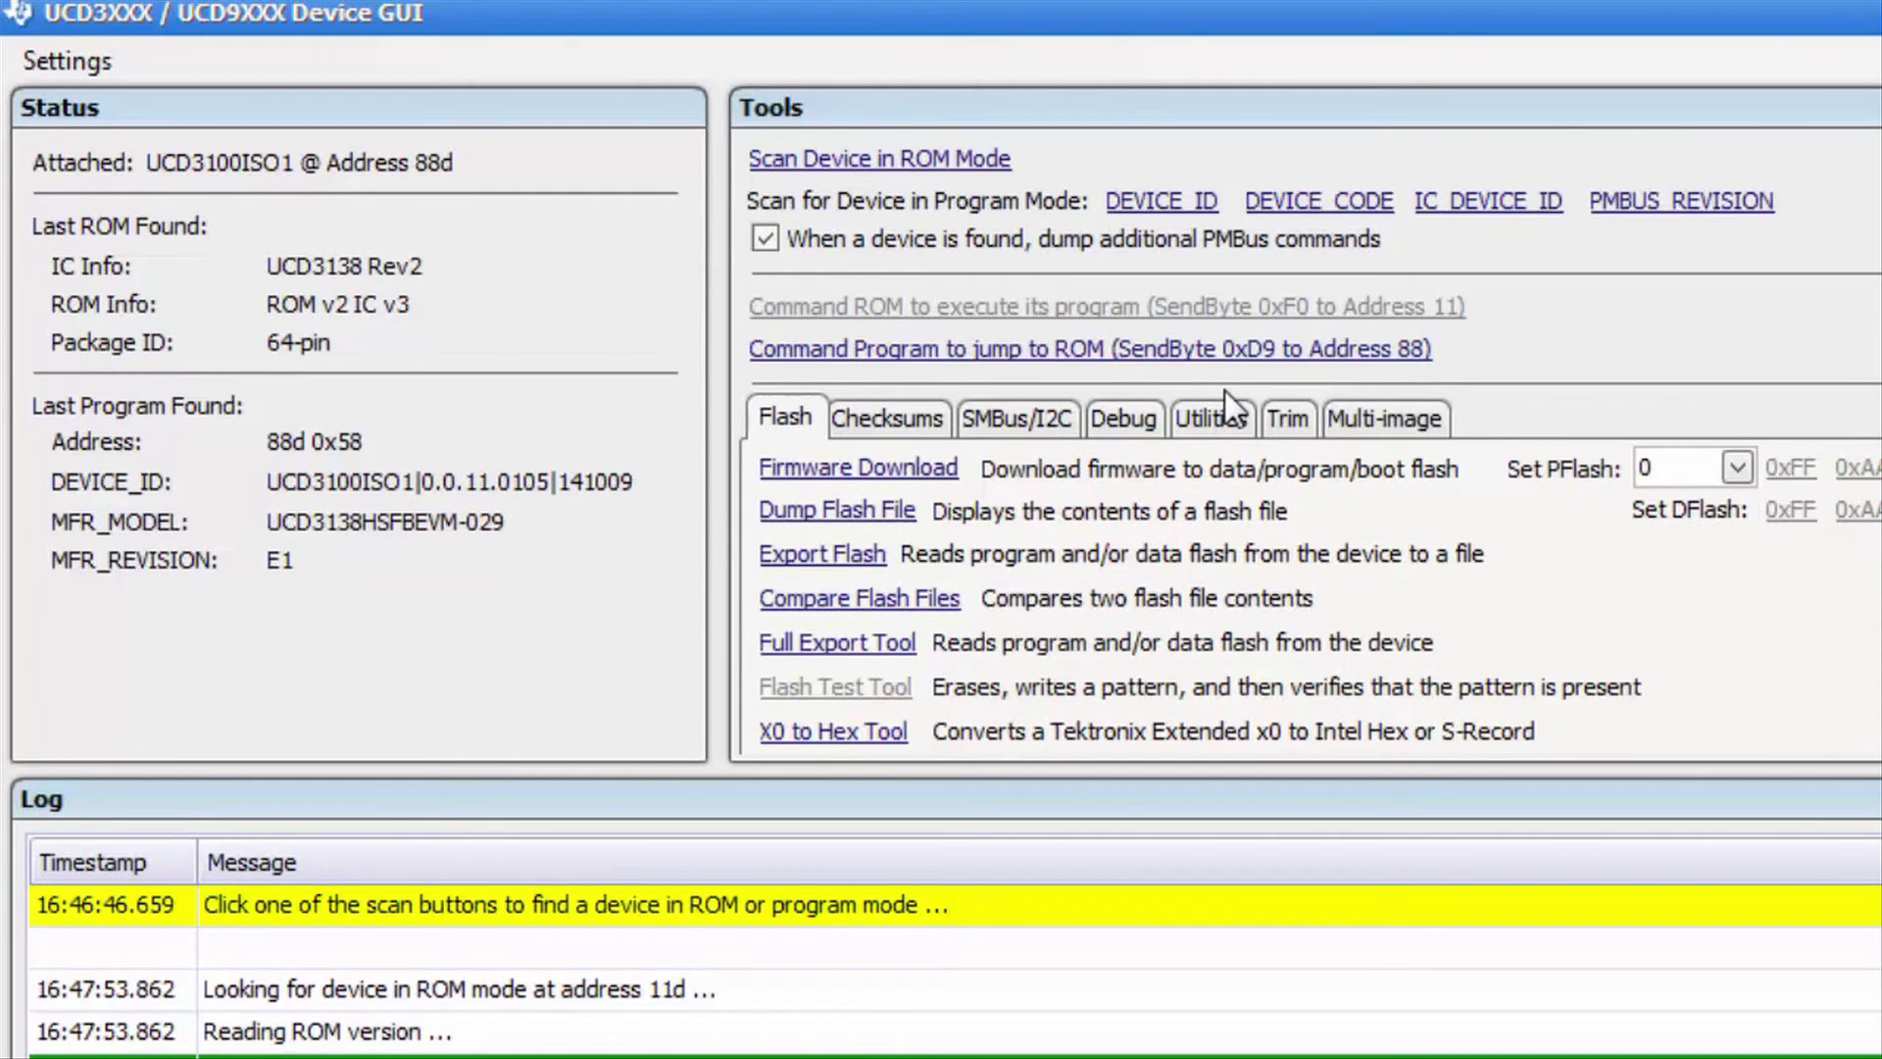
# - Open Debug > Memory Debugger and unlock it with the protected-features password
pyautogui.click(1132, 429)
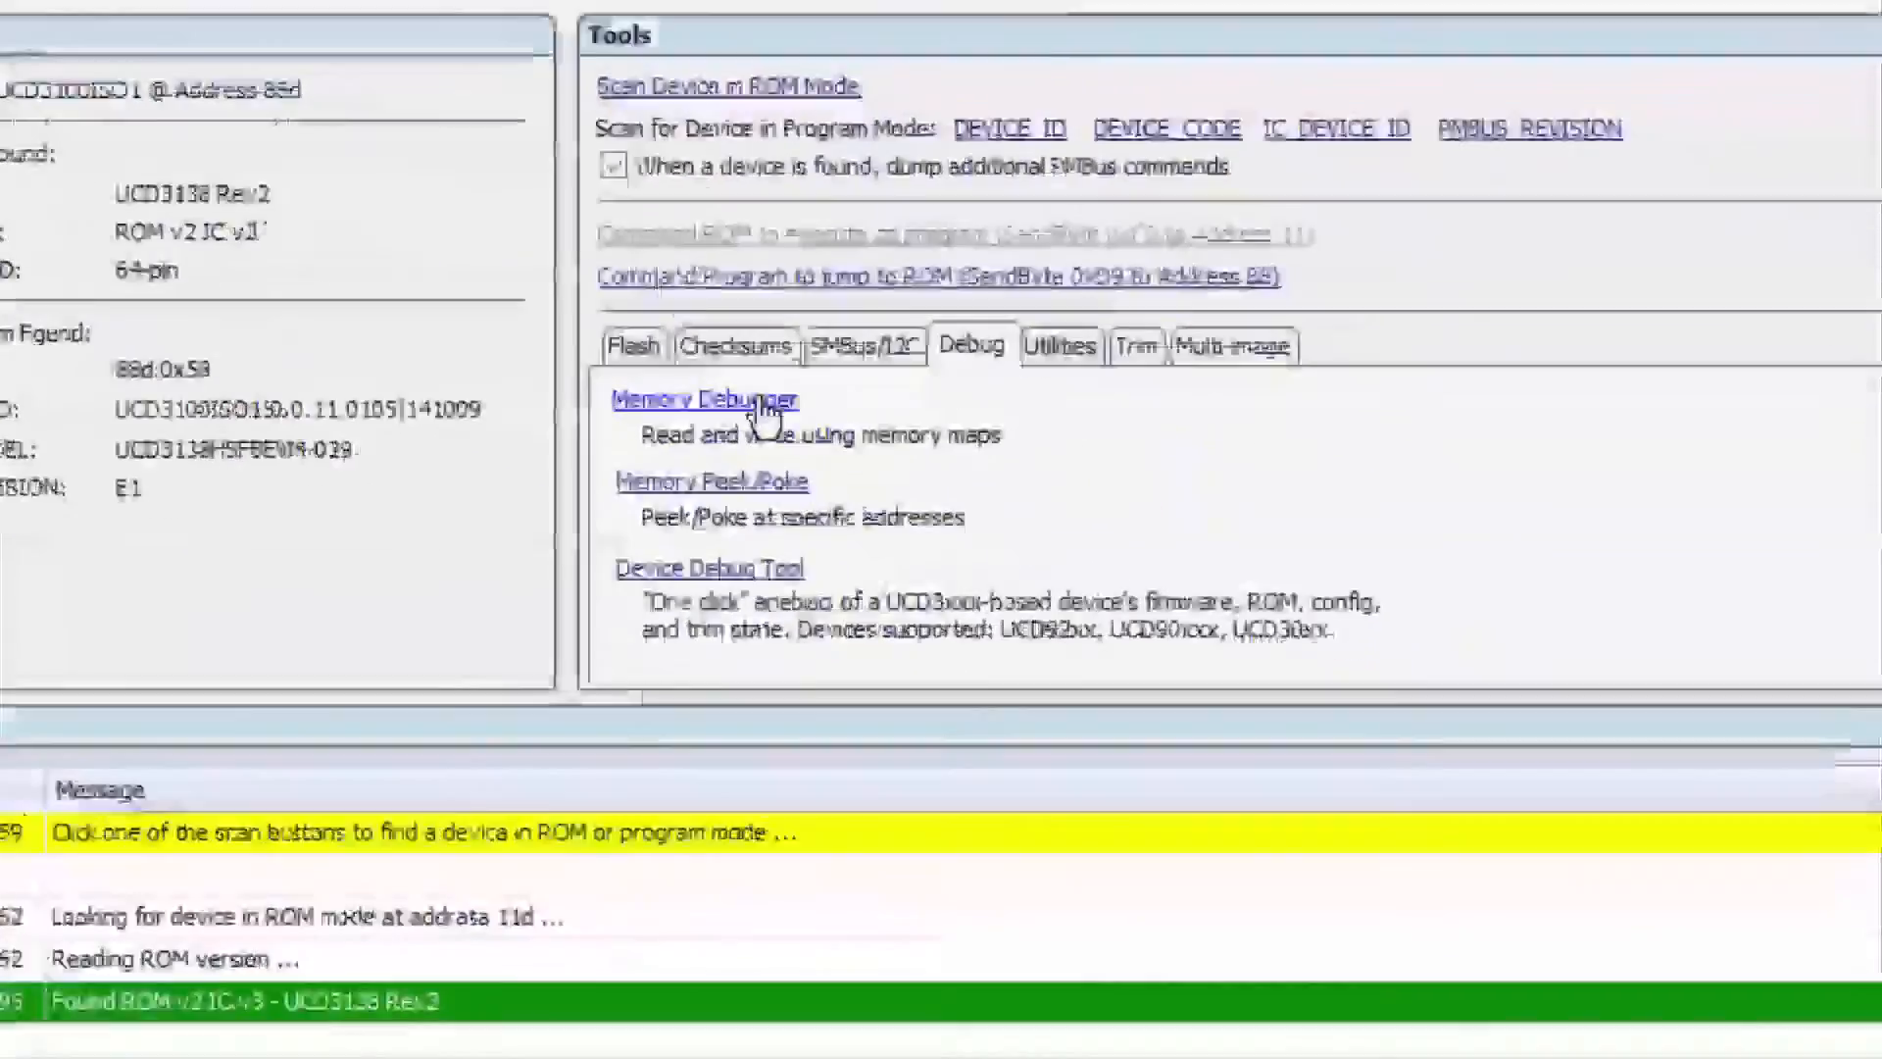
pyautogui.click(932, 474)
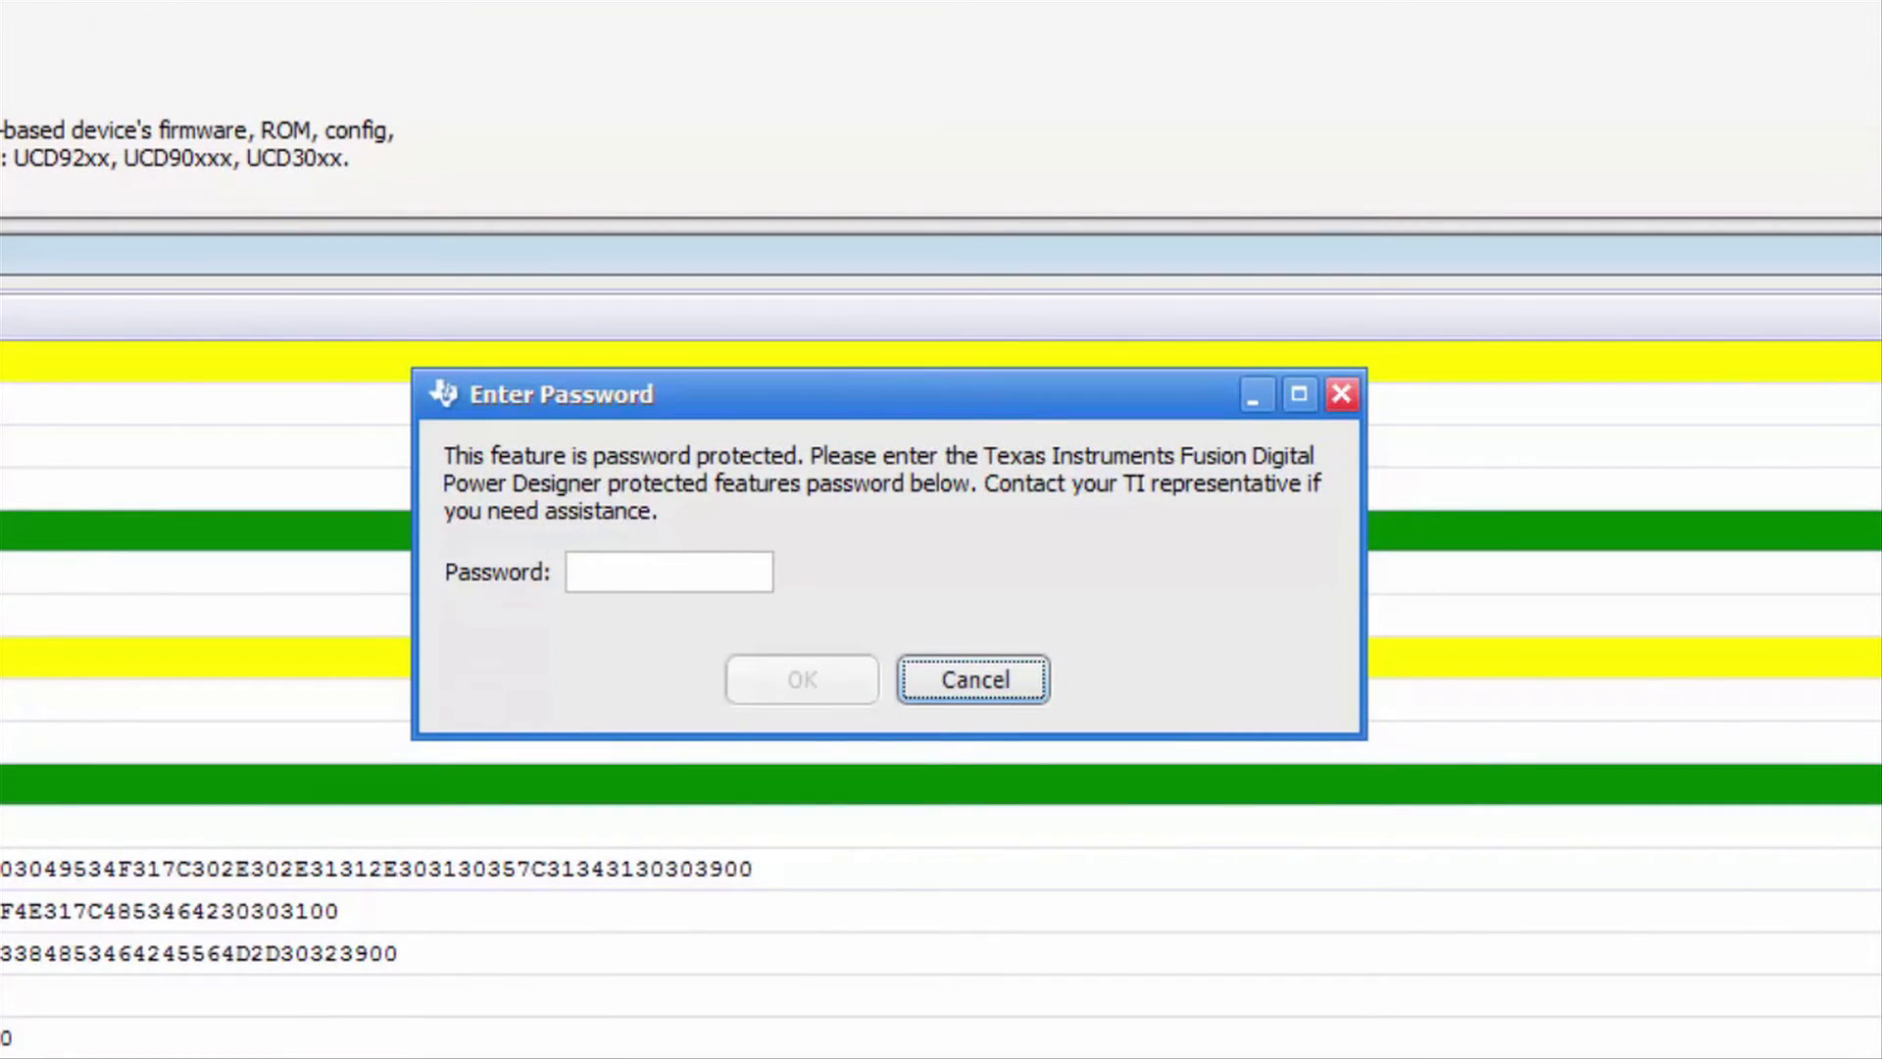
pyautogui.click(676, 585)
pyautogui.write('forestln')
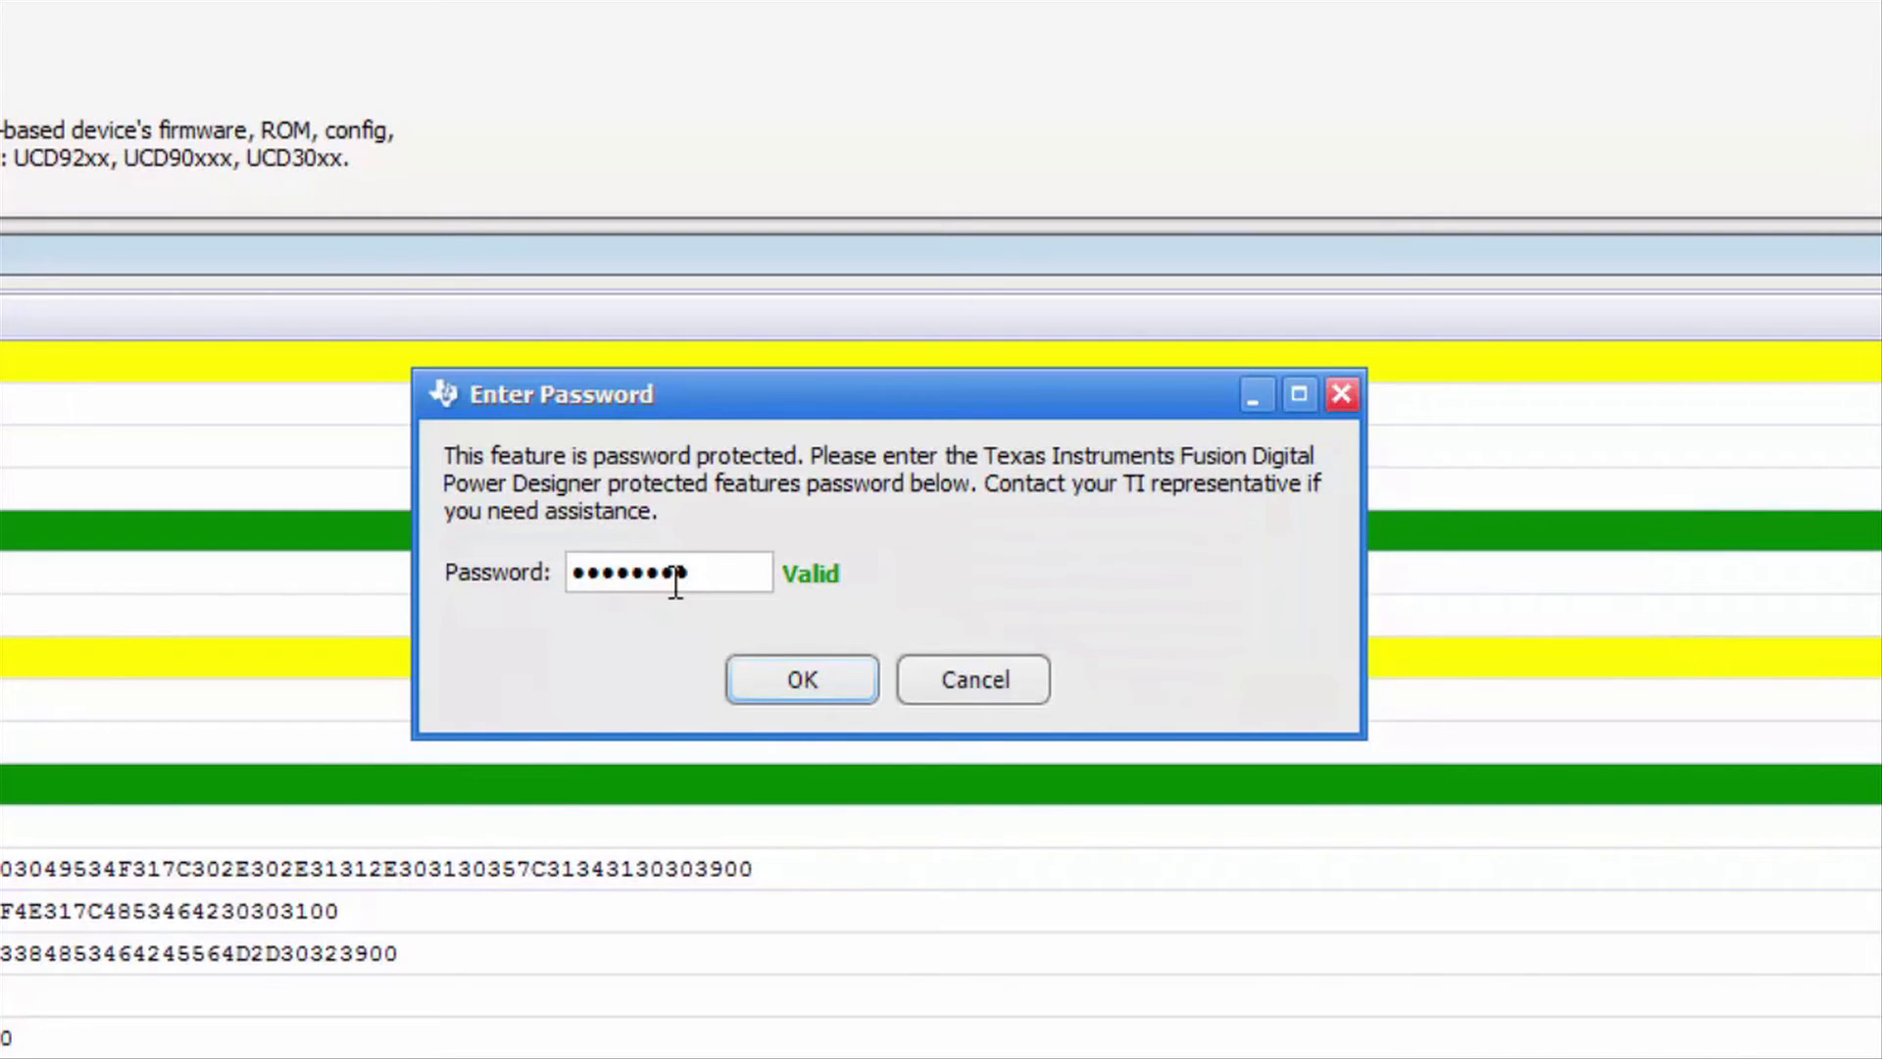
pyautogui.click(802, 670)
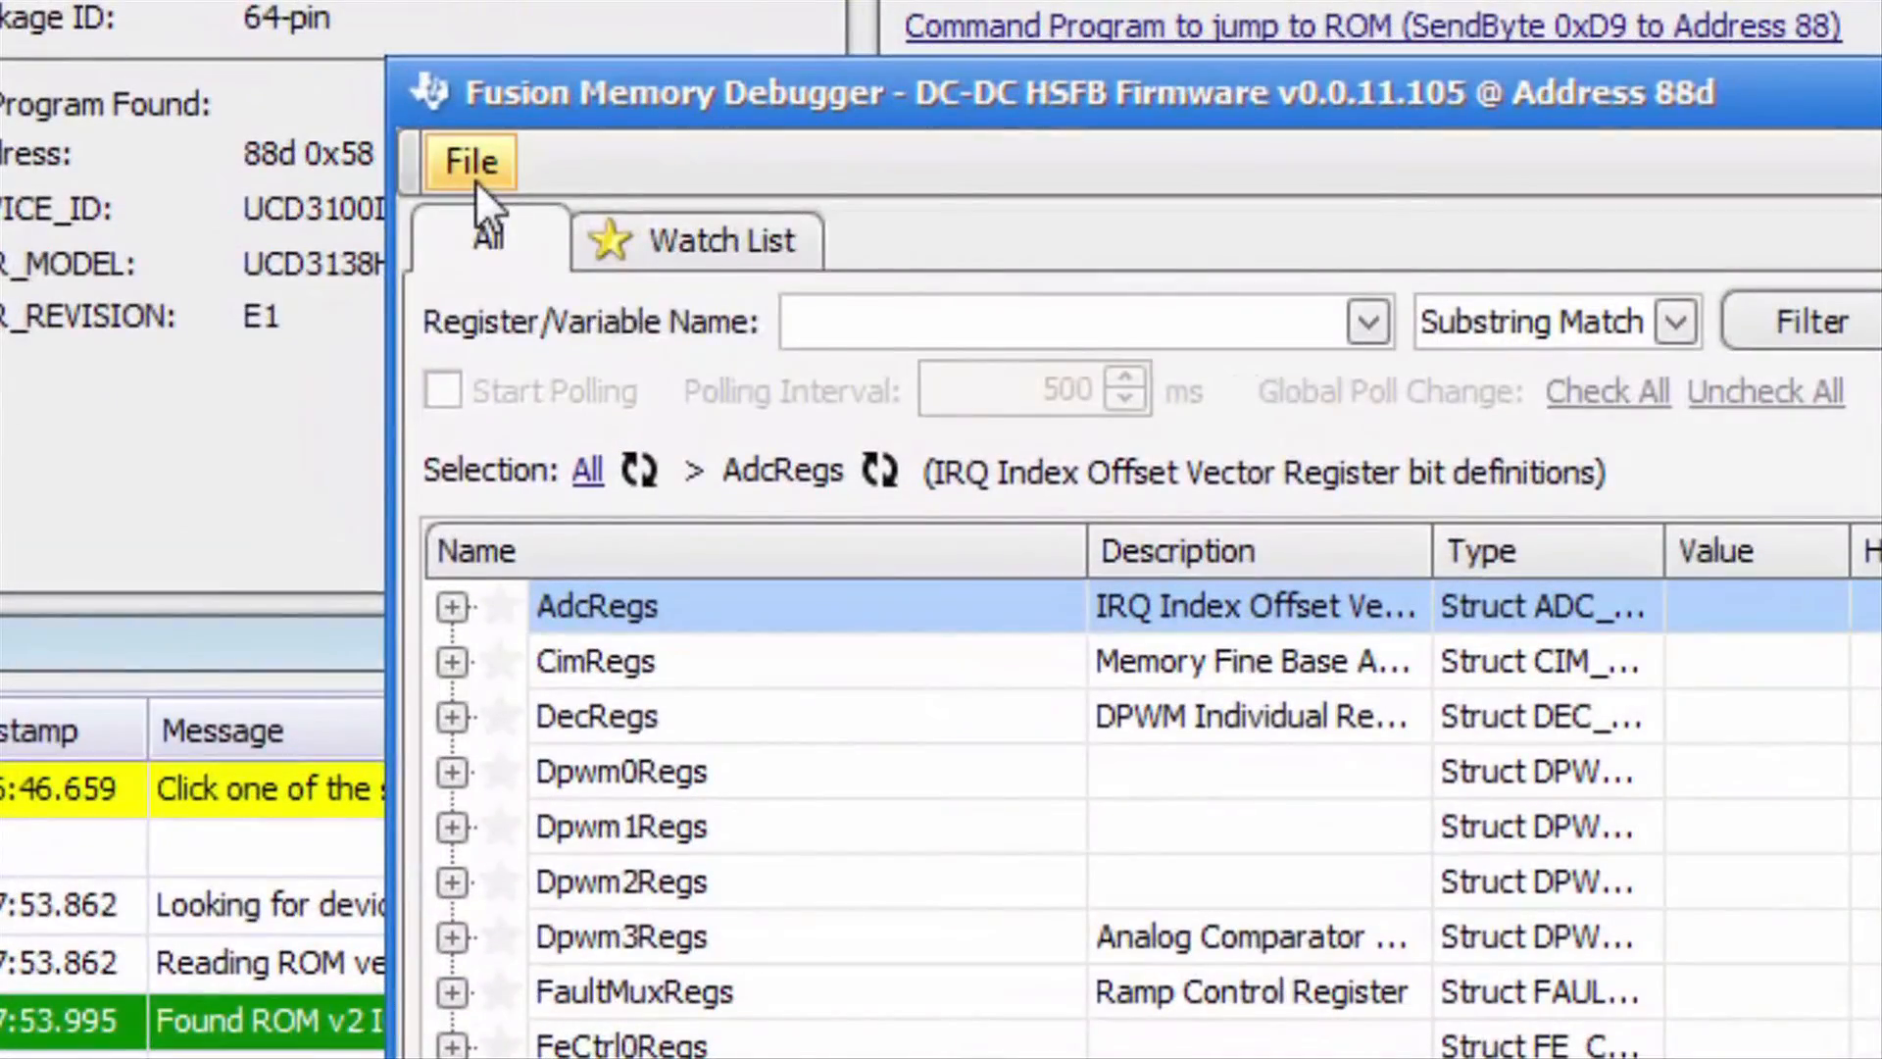
# - Set the Map/PP files folder to C:\DigitalPower\Training-labs\Training Labs\Lab 01 Hello_World\UCD3138
pyautogui.click(475, 180)
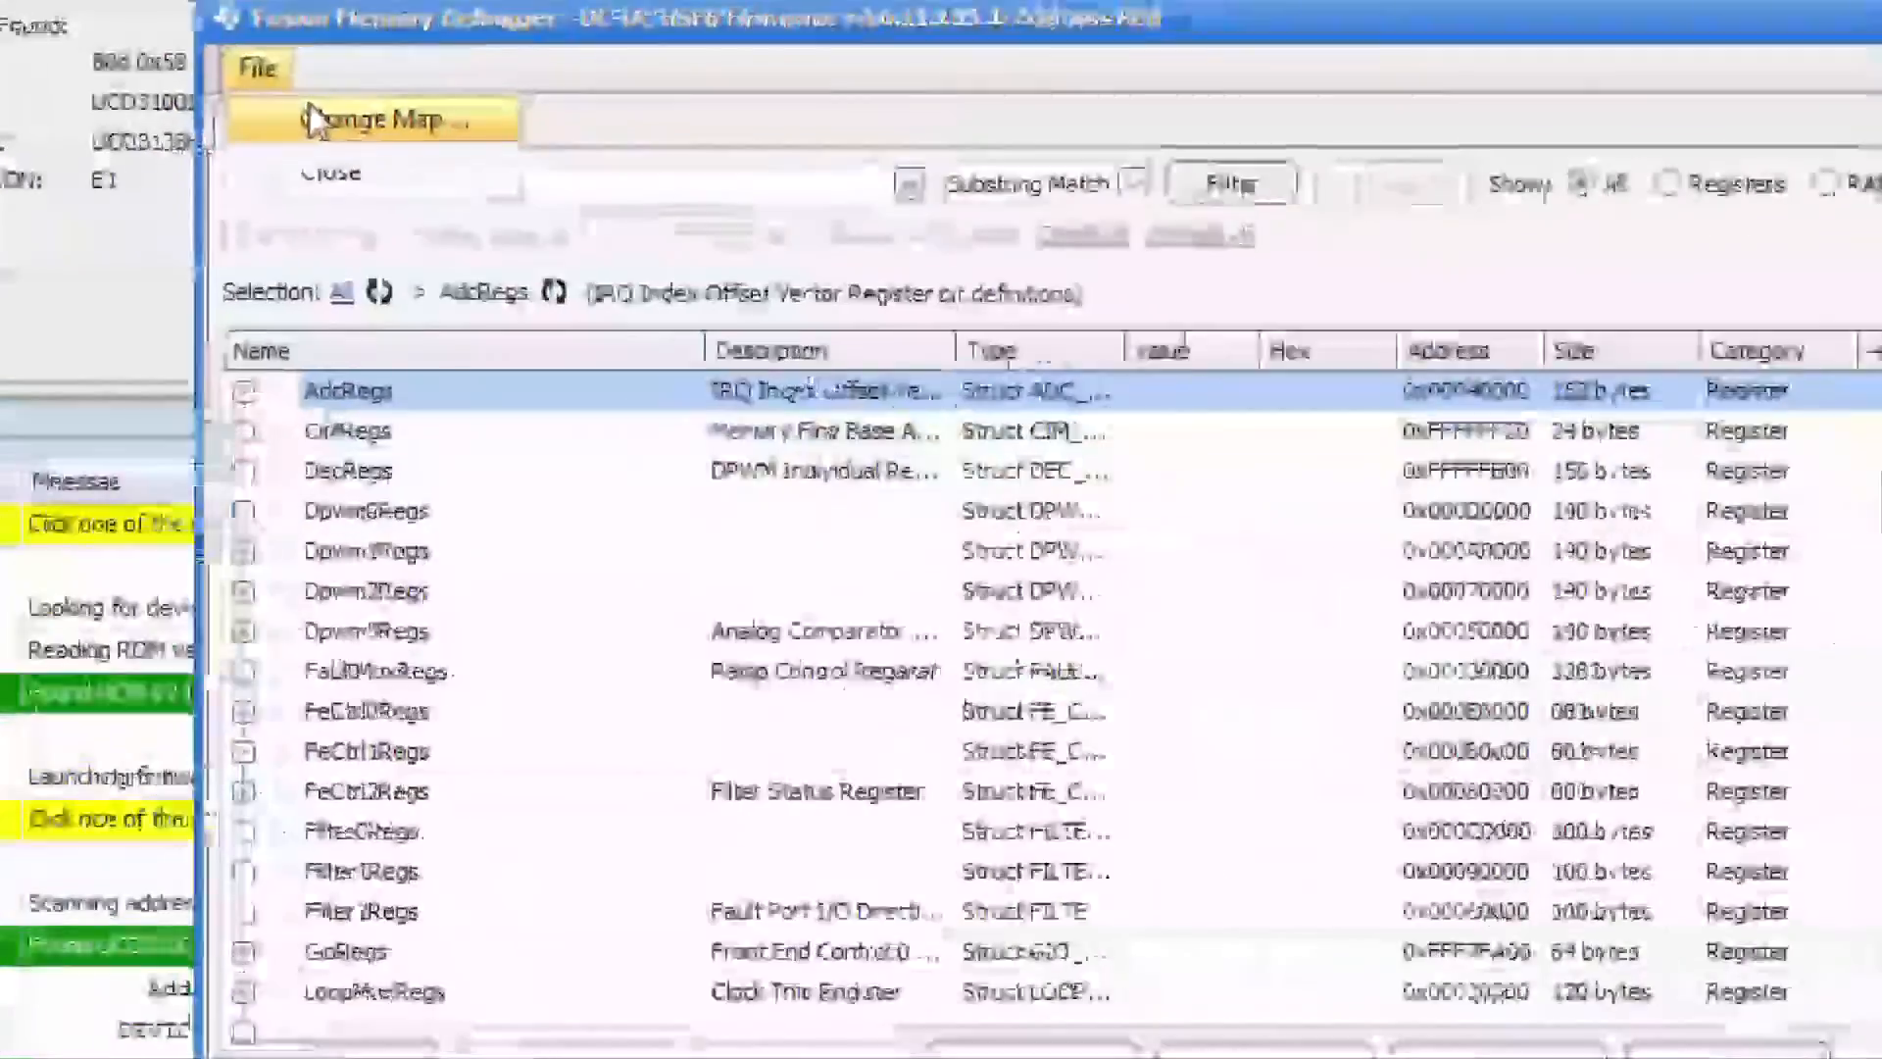
pyautogui.click(549, 231)
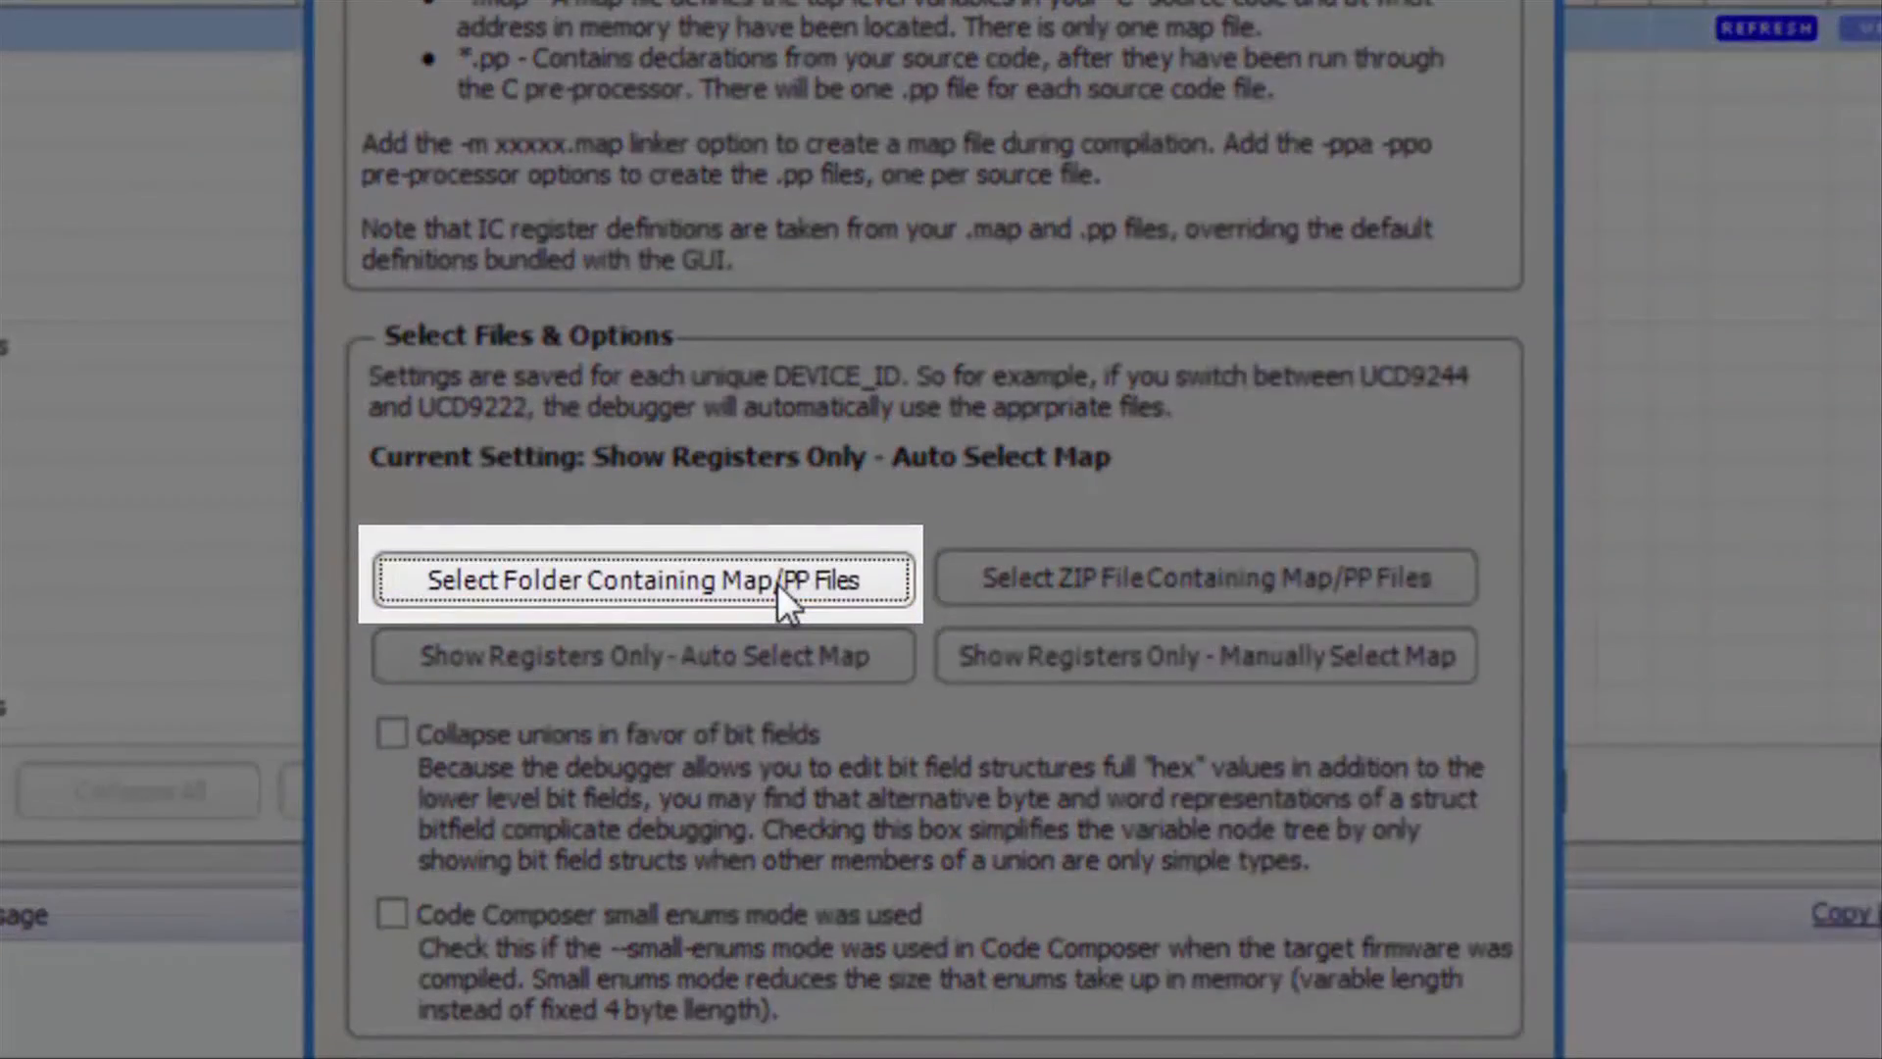
pyautogui.click(784, 593)
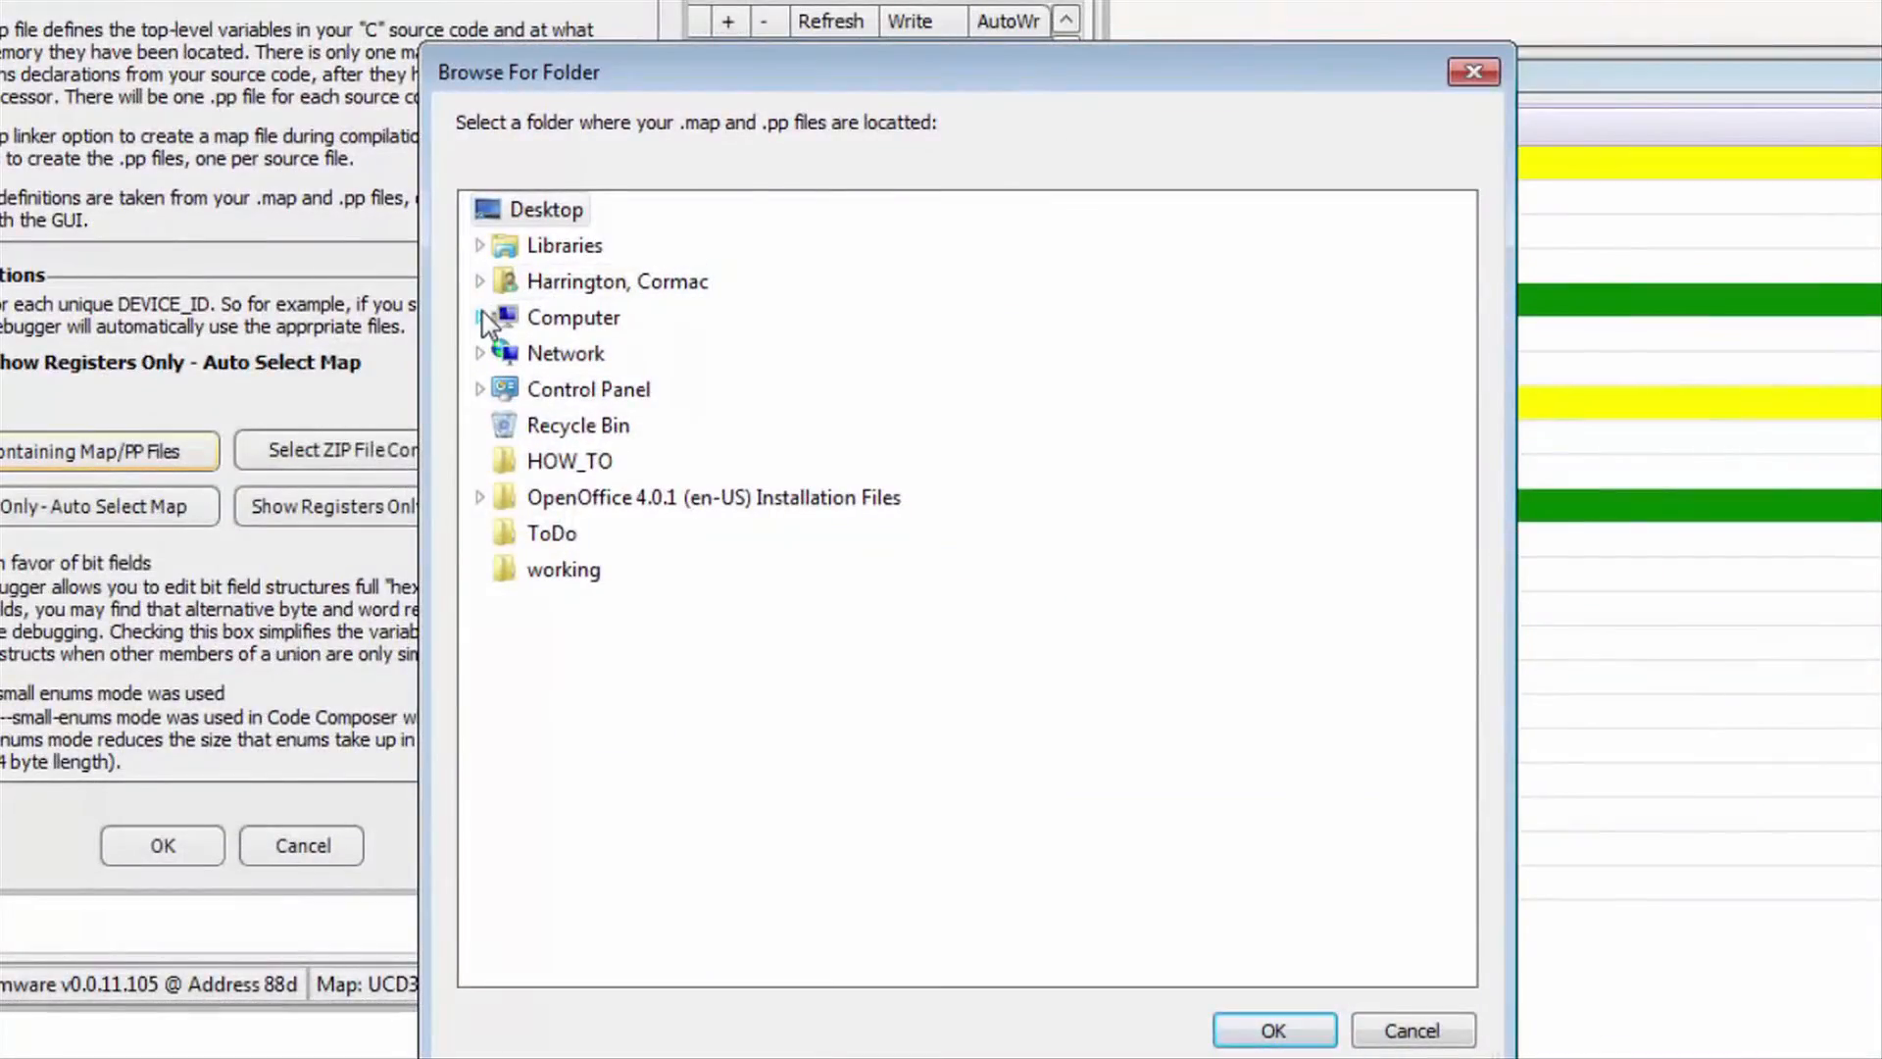
pyautogui.click(1041, 376)
pyautogui.doubleClick(525, 354)
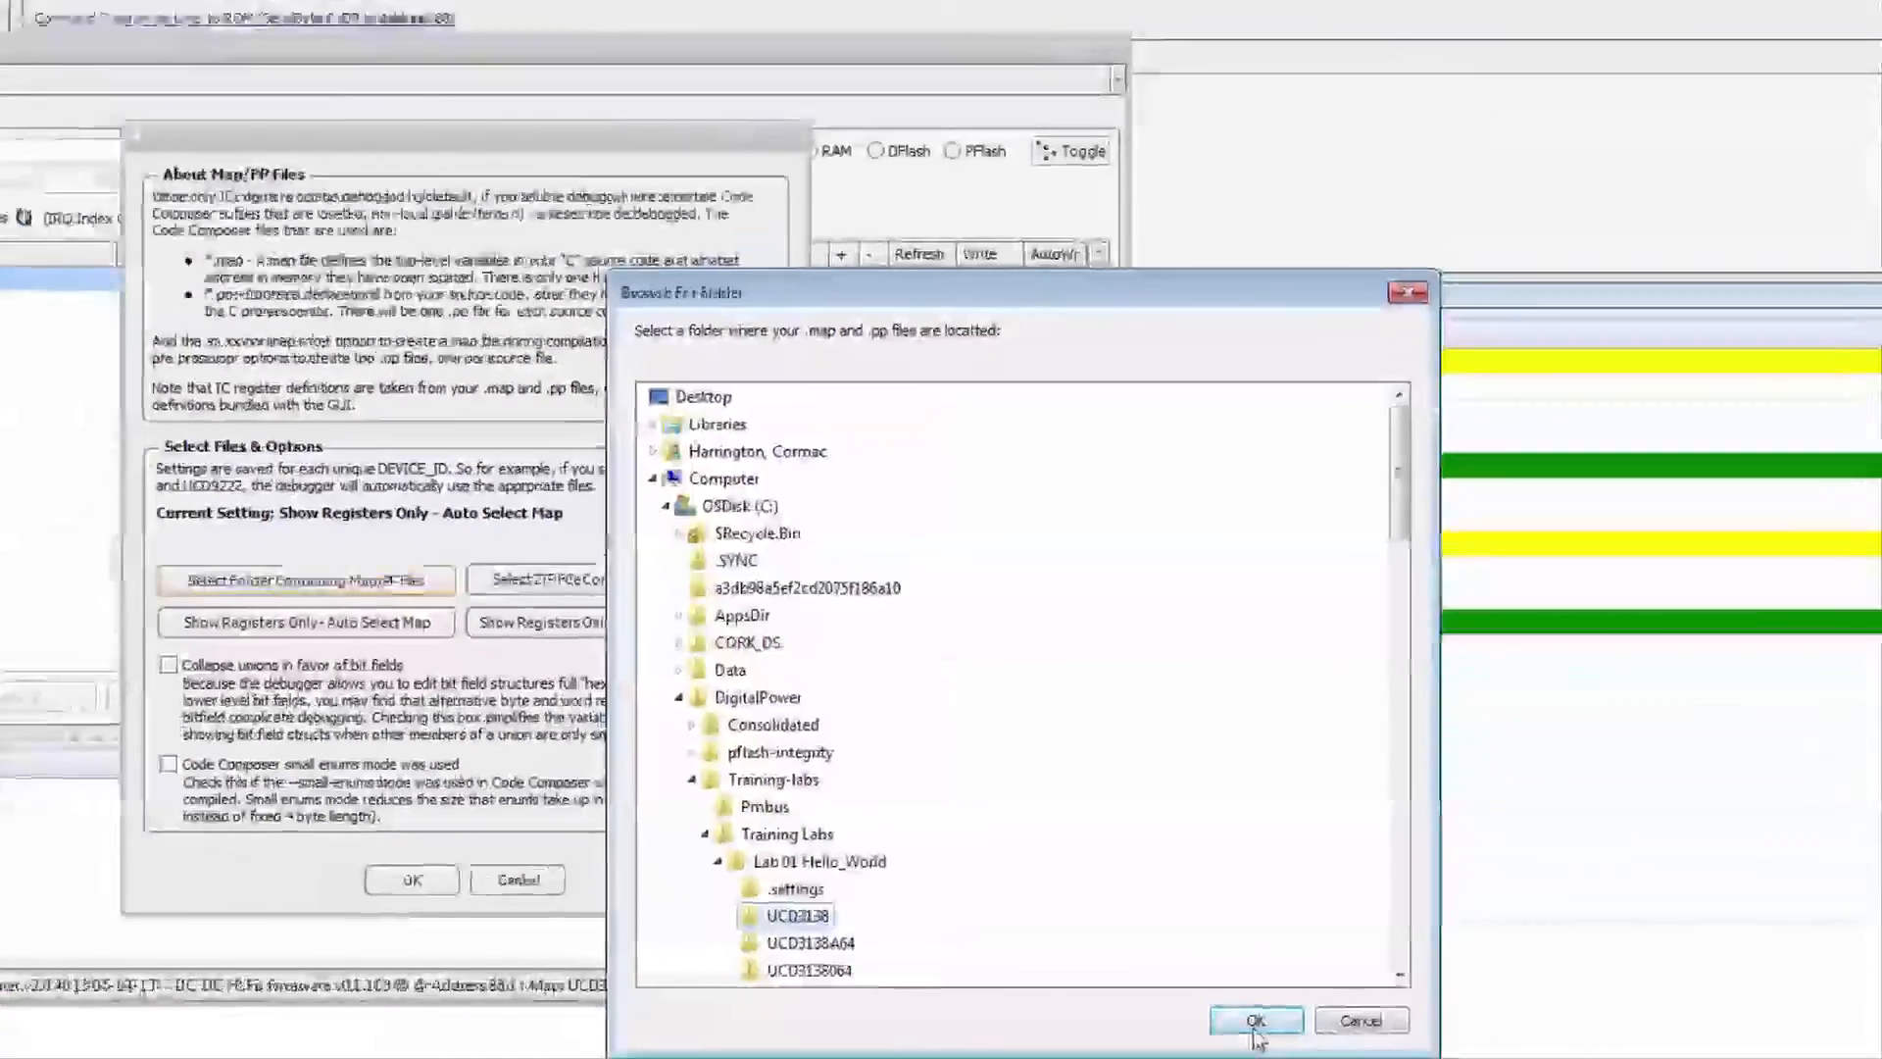
pyautogui.click(1265, 1026)
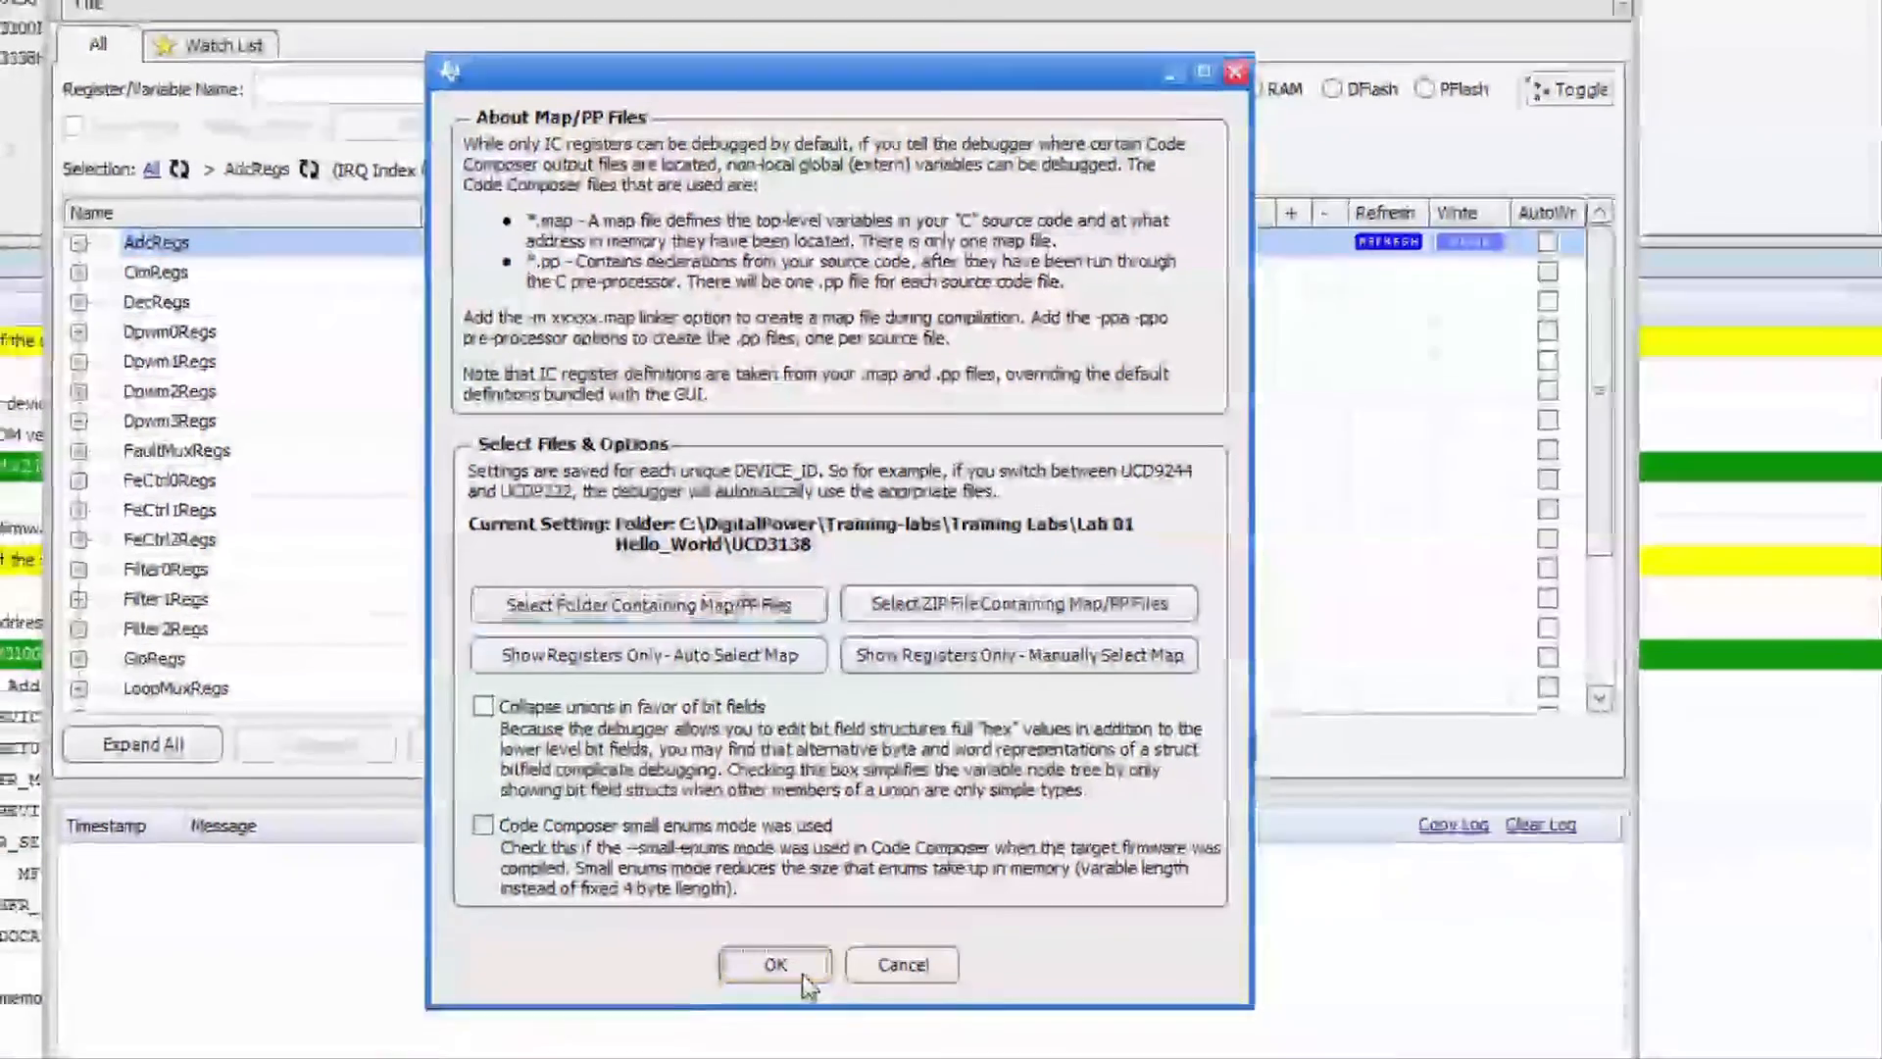
# - Apply the map, refresh A_string and expand it to show bytes 72, 101, 108… ('Hello World.')
pyautogui.click(767, 1002)
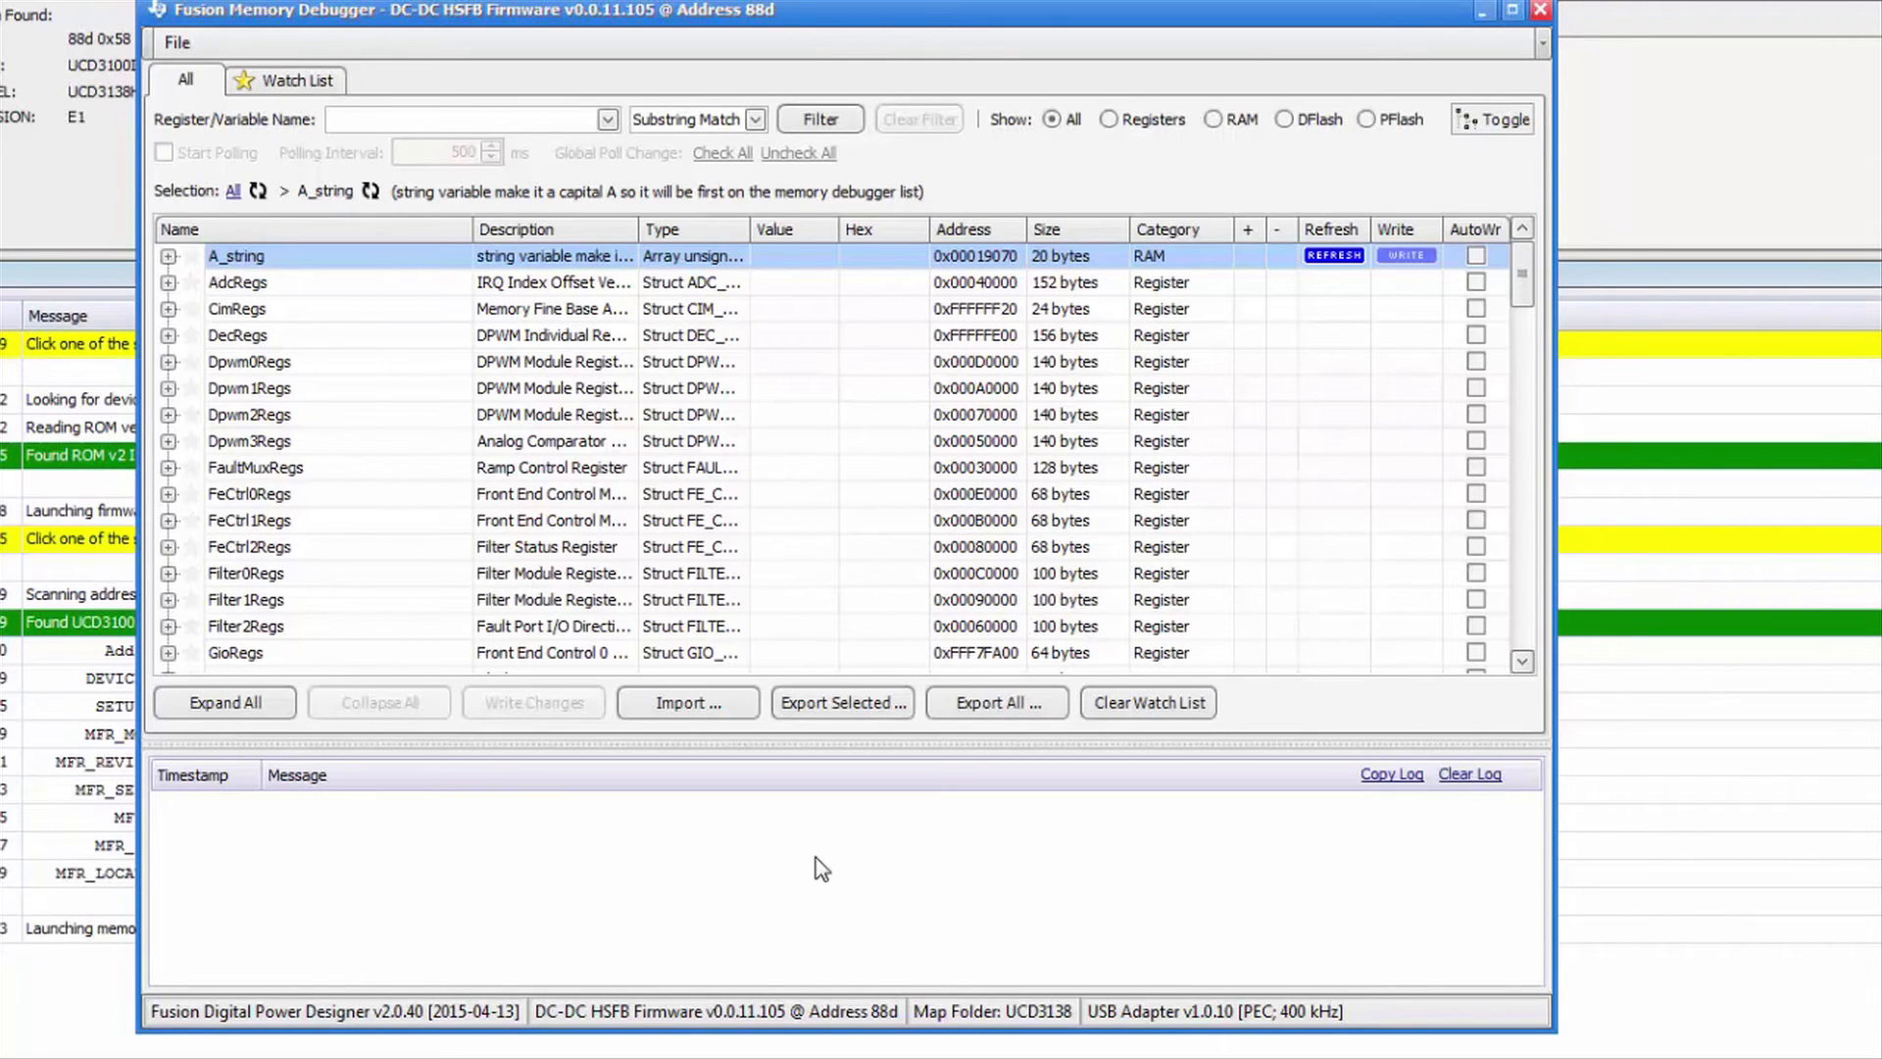
pyautogui.click(1334, 255)
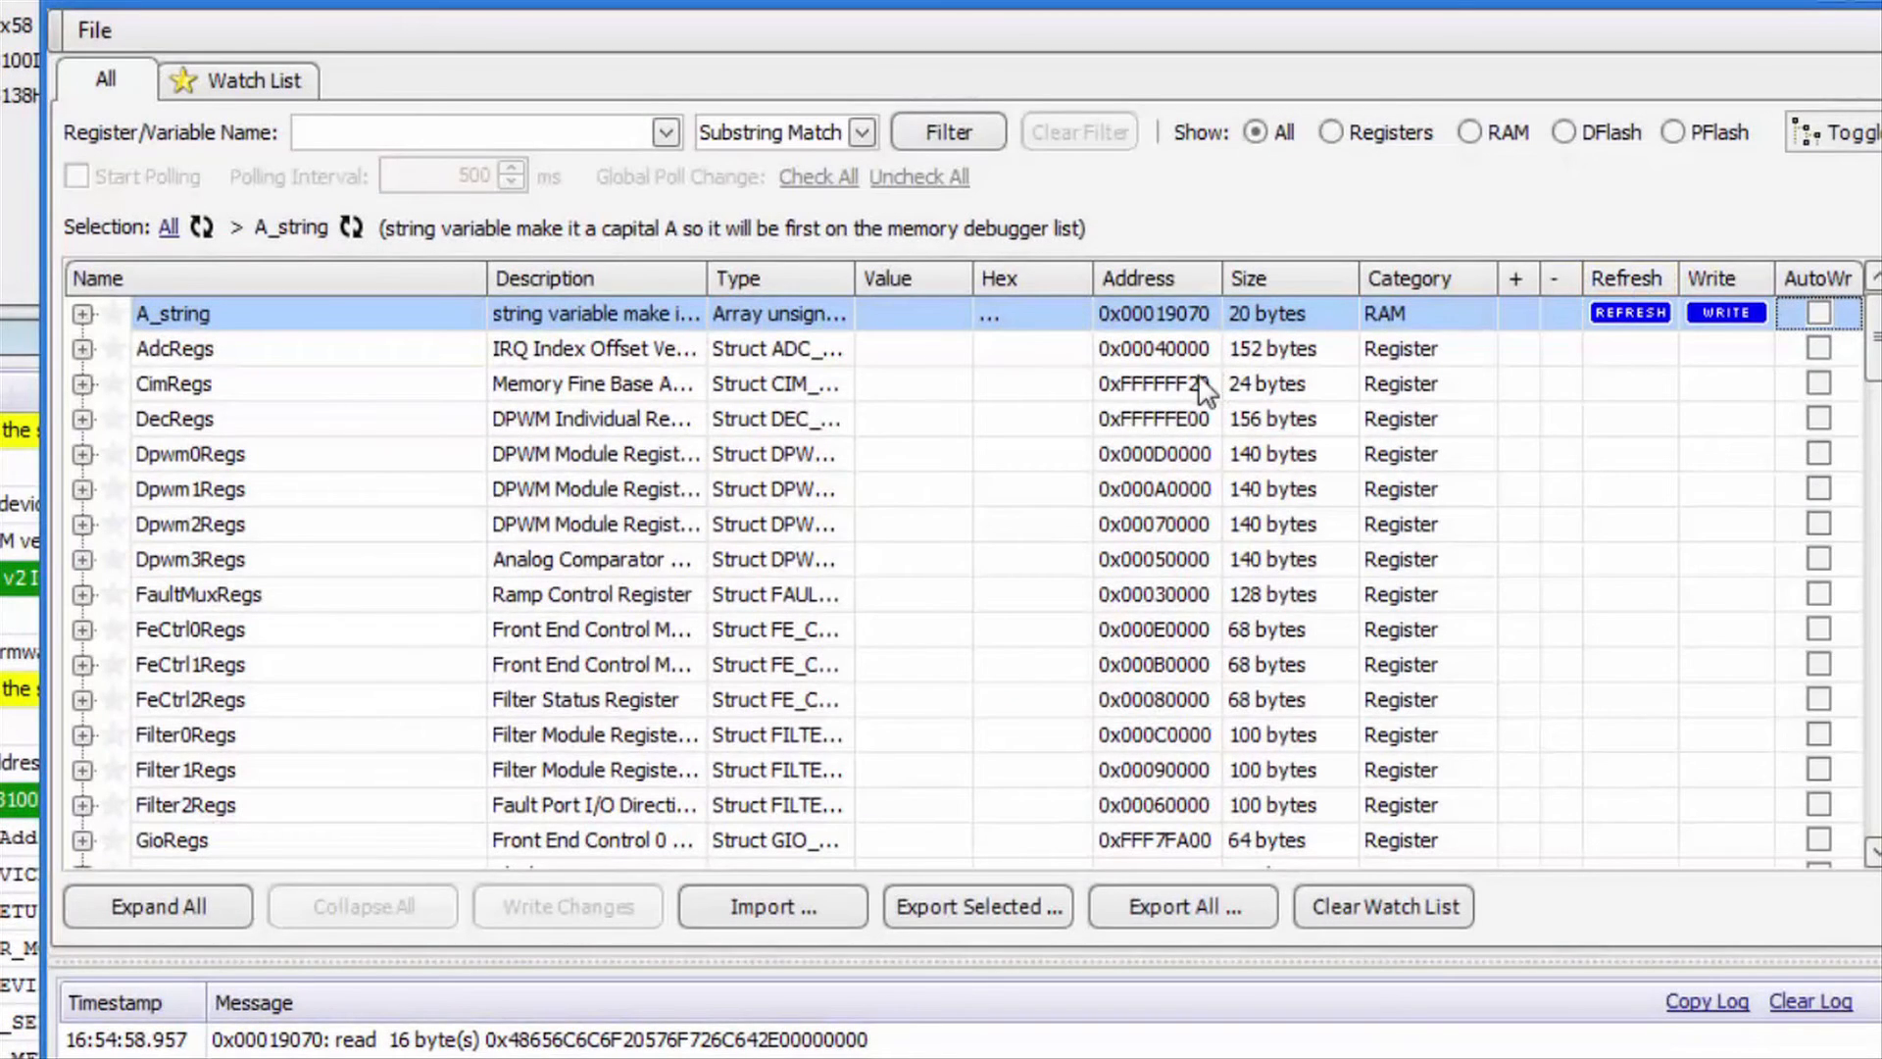
pyautogui.click(83, 315)
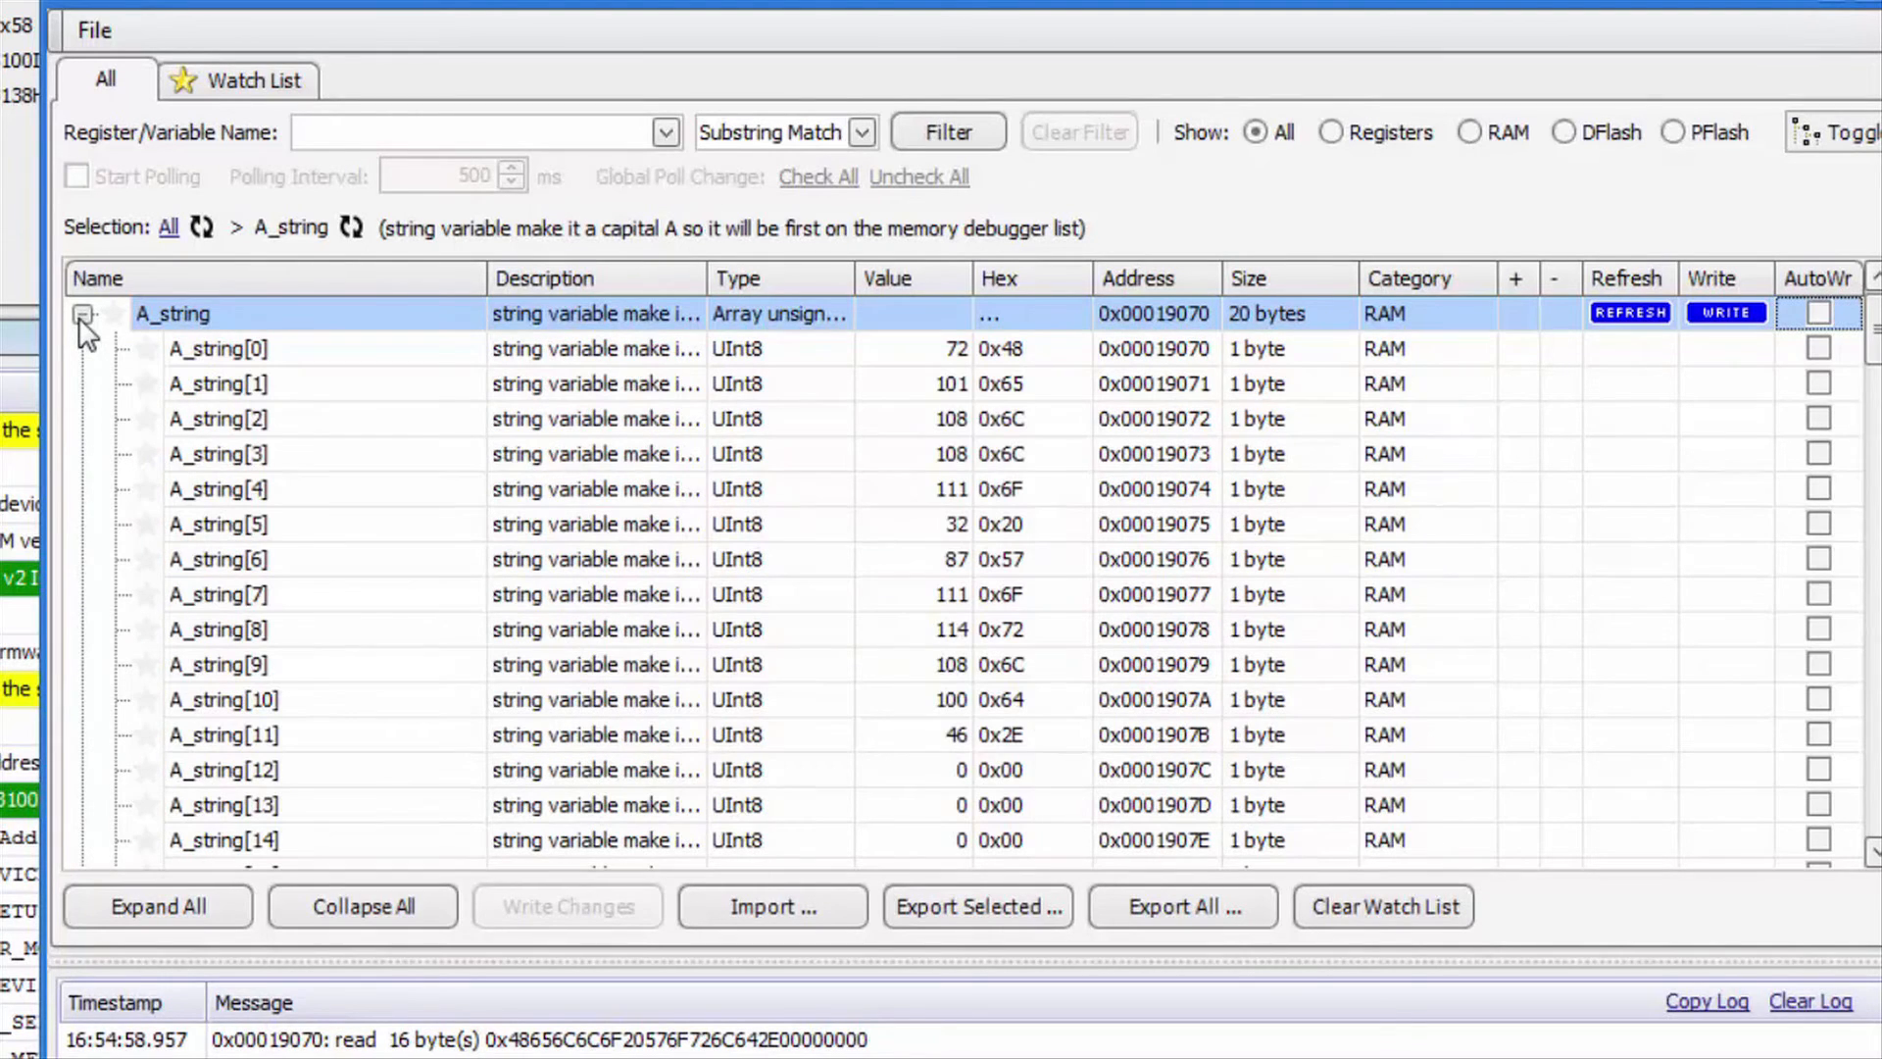